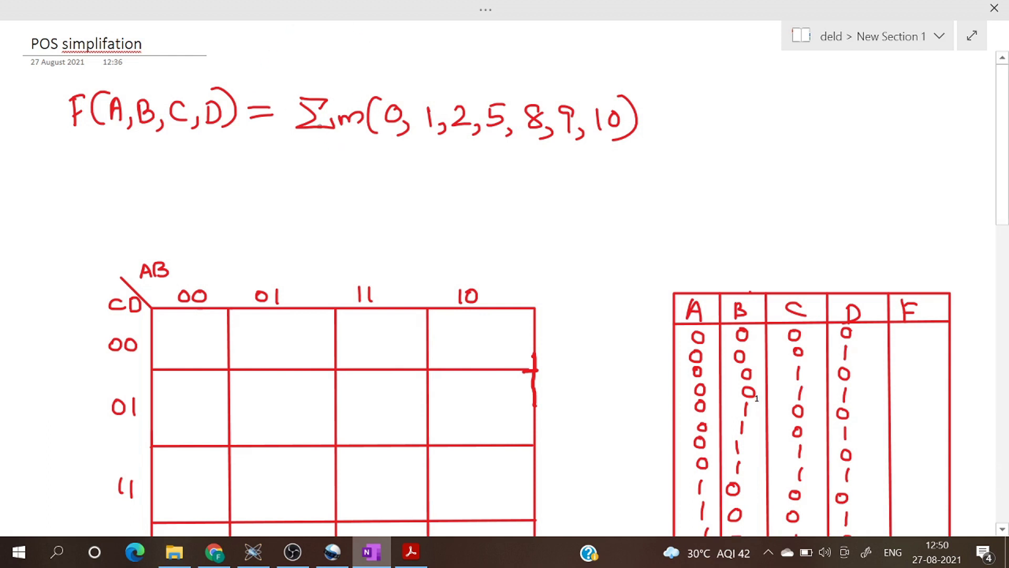
# Ink '= Π(3,4' beneath the Σm equation
pyautogui.moveTo(265, 162); pyautogui.dragTo(278, 161)
pyautogui.moveTo(264, 169); pyautogui.dragTo(279, 168)
pyautogui.moveTo(312, 164)
pyautogui.mouseDown()
pyautogui.moveTo(322, 184)
pyautogui.moveTo(337, 151)
pyautogui.moveTo(361, 189)
pyautogui.moveTo(374, 173)
pyautogui.moveTo(392, 182)
pyautogui.mouseUp()
pyautogui.moveTo(418, 152)
pyautogui.mouseDown()
pyautogui.moveTo(412, 173)
pyautogui.moveTo(431, 169)
pyautogui.mouseUp()
pyautogui.moveTo(424, 163)
pyautogui.mouseDown()
pyautogui.moveTo(423, 182)
pyautogui.moveTo(498, 182)
pyautogui.mouseUp()
# Continue the maxterm list with 6, 7, 11, 12, 13, 14, 15 and close the bracket
pyautogui.moveTo(492, 173); pyautogui.dragTo(535, 184)
pyautogui.moveTo(547, 162); pyautogui.dragTo(556, 190)
pyautogui.moveTo(573, 163)
pyautogui.mouseDown()
pyautogui.moveTo(573, 184)
pyautogui.moveTo(605, 182)
pyautogui.moveTo(600, 191)
pyautogui.mouseUp()
pyautogui.moveTo(623, 163)
pyautogui.mouseDown()
pyautogui.moveTo(623, 185)
pyautogui.moveTo(649, 193)
pyautogui.mouseUp()
pyautogui.moveTo(672, 163)
pyautogui.mouseDown()
pyautogui.moveTo(673, 185)
pyautogui.moveTo(701, 173)
pyautogui.mouseUp()
pyautogui.moveTo(692, 168); pyautogui.dragTo(701, 191)
pyautogui.moveTo(719, 165)
pyautogui.mouseDown()
pyautogui.moveTo(722, 185)
pyautogui.moveTo(743, 165)
pyautogui.mouseUp()
pyautogui.moveTo(741, 148); pyautogui.dragTo(742, 192)
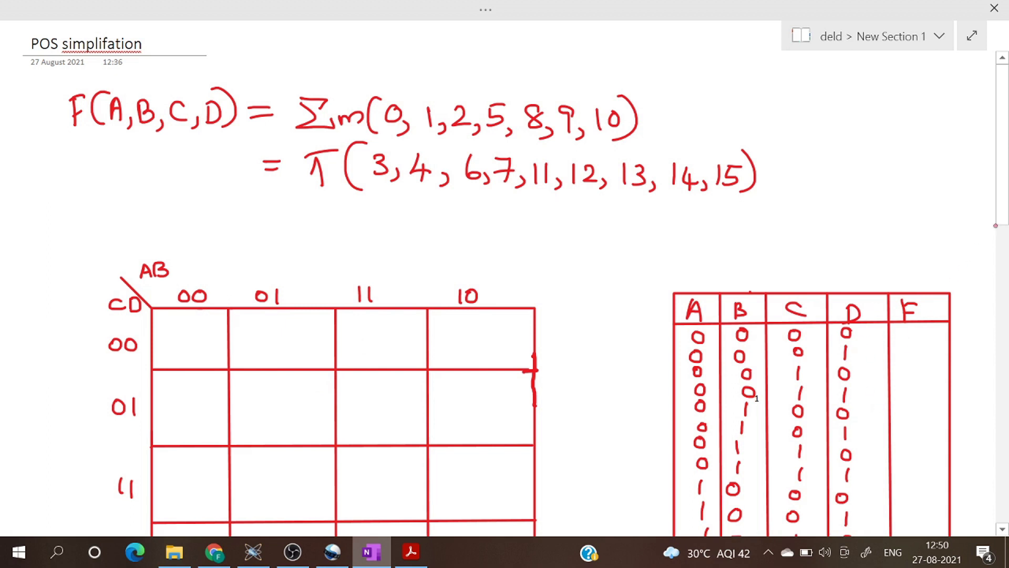
pyautogui.scroll(-2, 995, 225)
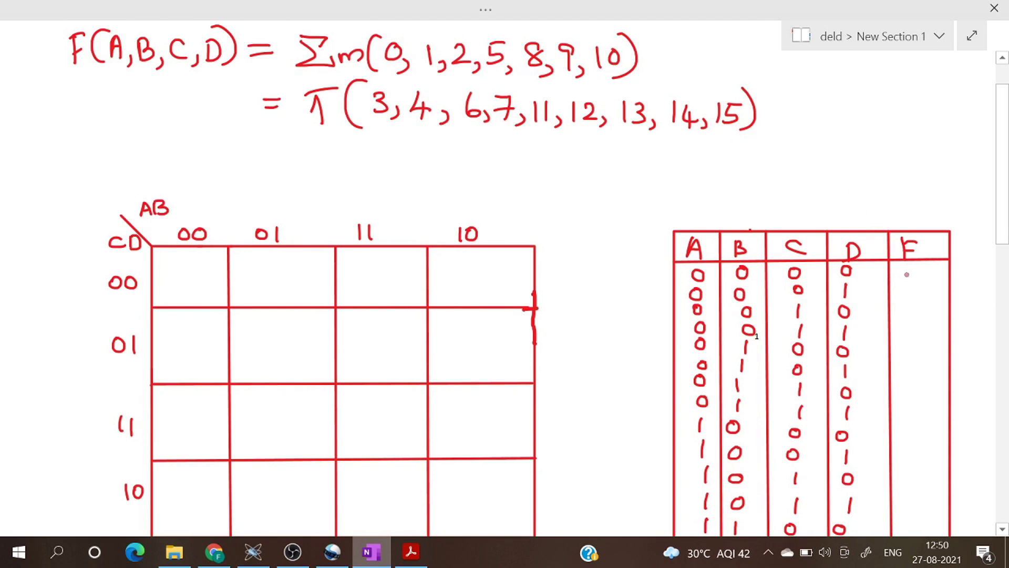
# Ink F as 1 for rows 0, 1, 2, 5, 8, 9, 10 and 0 for all other rows
pyautogui.moveTo(909, 265); pyautogui.dragTo(908, 279)
pyautogui.moveTo(909, 288)
pyautogui.mouseDown()
pyautogui.moveTo(902, 342)
pyautogui.moveTo(908, 330)
pyautogui.moveTo(915, 363)
pyautogui.moveTo(914, 355)
pyautogui.moveTo(900, 490)
pyautogui.mouseUp()
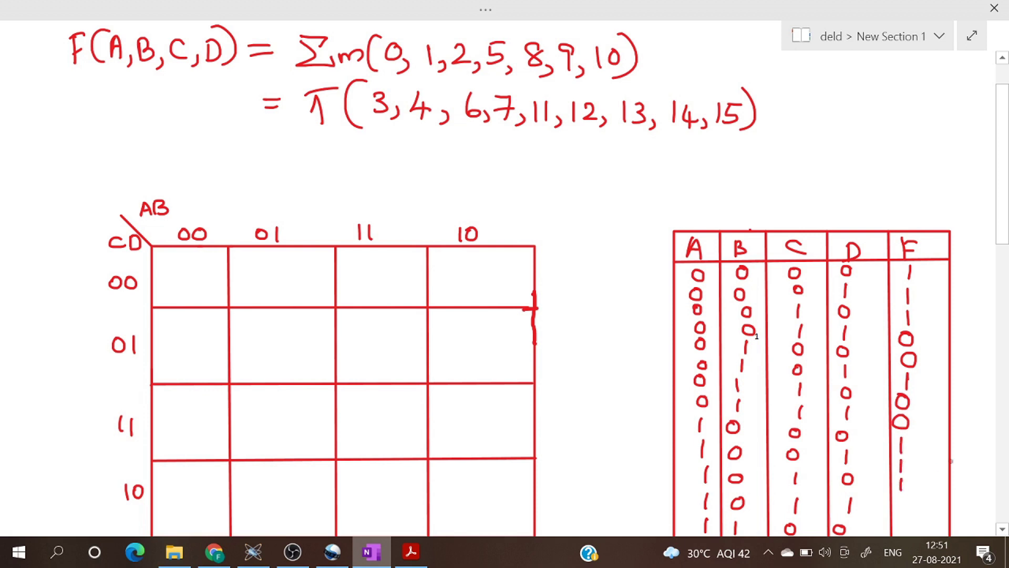
pyautogui.scroll(-3, 526, 315)
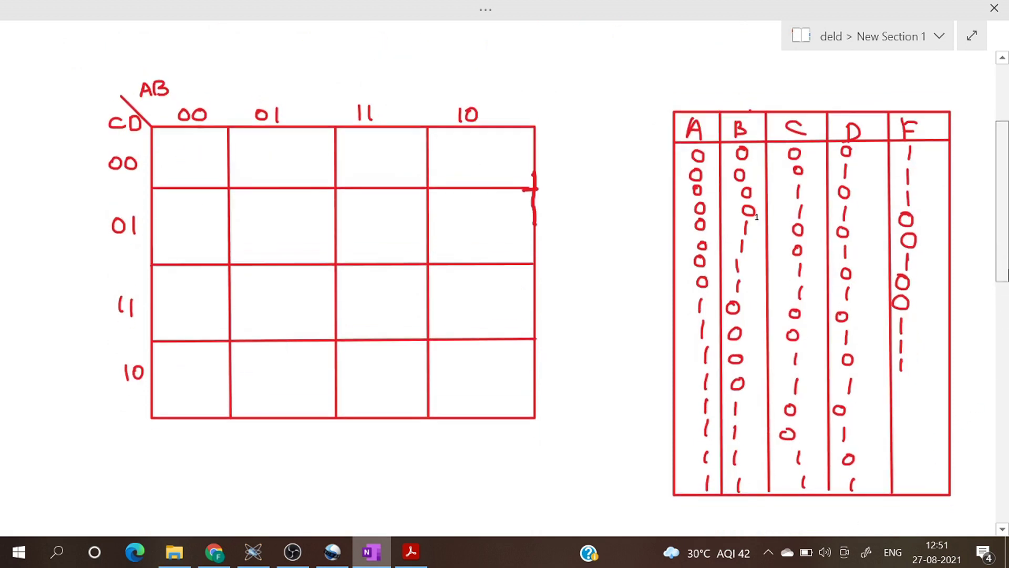
pyautogui.scroll(2, 525, 315)
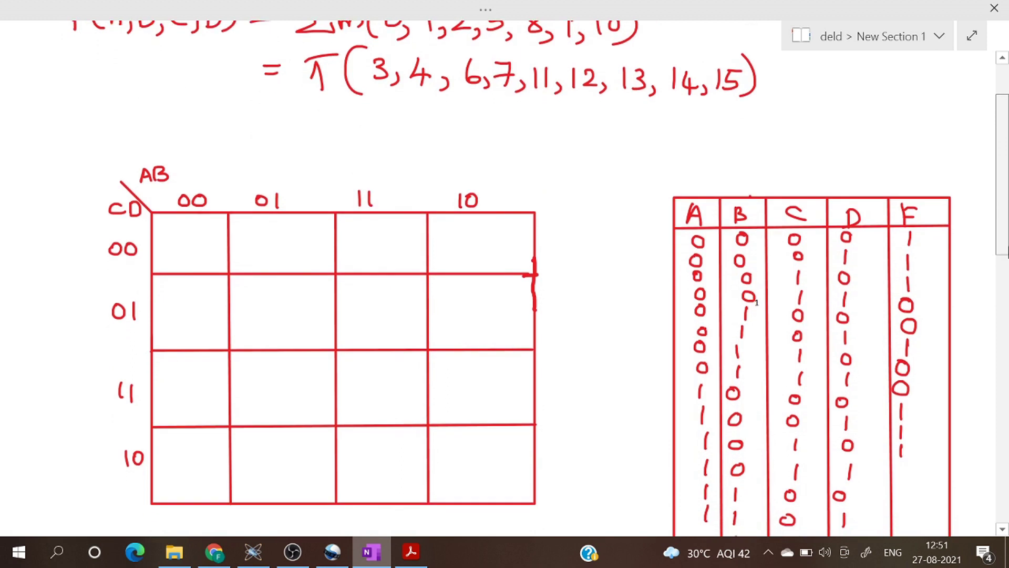
pyautogui.scroll(-3, 525, 315)
pyautogui.moveTo(911, 327)
pyautogui.mouseDown()
pyautogui.moveTo(901, 336)
pyautogui.moveTo(910, 328)
pyautogui.mouseUp()
pyautogui.moveTo(900, 353); pyautogui.dragTo(902, 361)
pyautogui.moveTo(909, 384)
pyautogui.mouseDown()
pyautogui.moveTo(901, 389)
pyautogui.moveTo(908, 386)
pyautogui.mouseUp()
pyautogui.moveTo(909, 411); pyautogui.dragTo(908, 429)
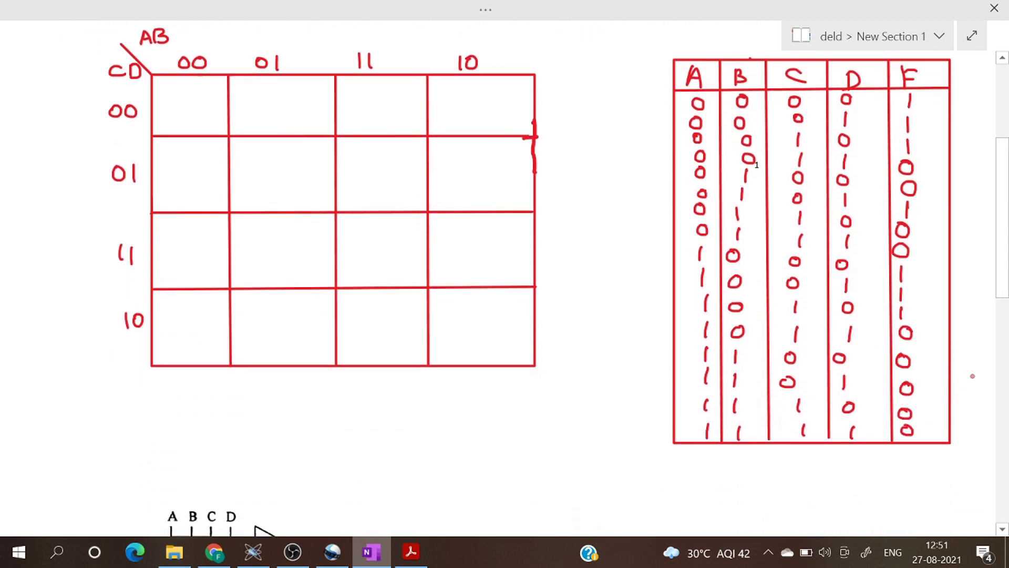
pyautogui.scroll(5, 972, 376)
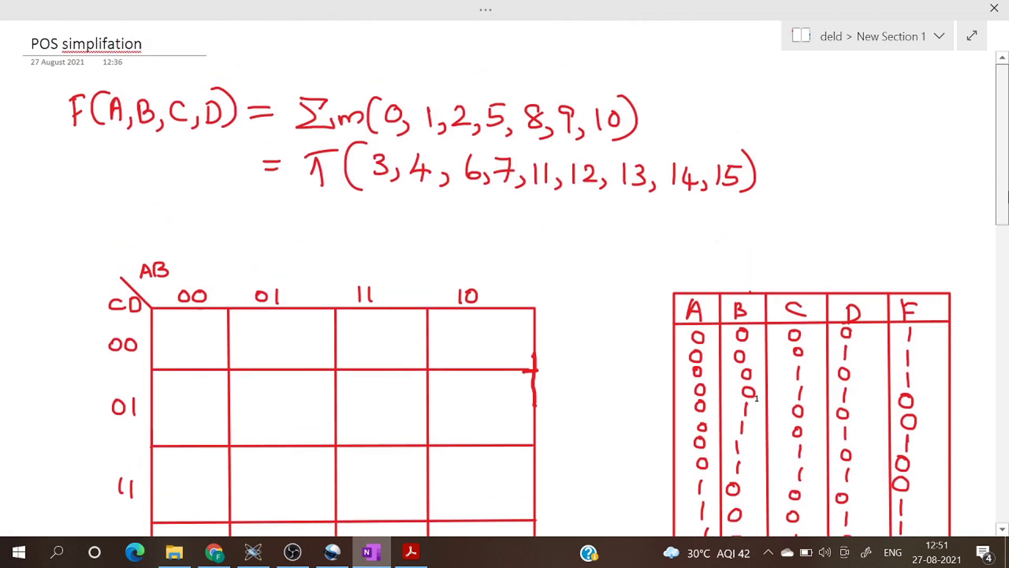
# Number the K-map cells for minterms 0 through 7
pyautogui.scroll(-1, 515, 282)
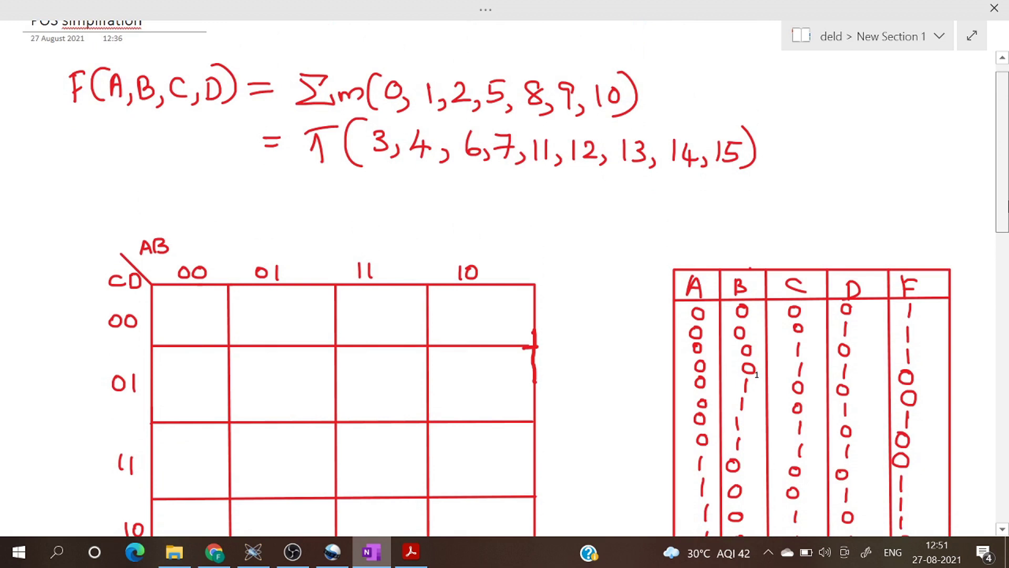
pyautogui.scroll(-1, 972, 220)
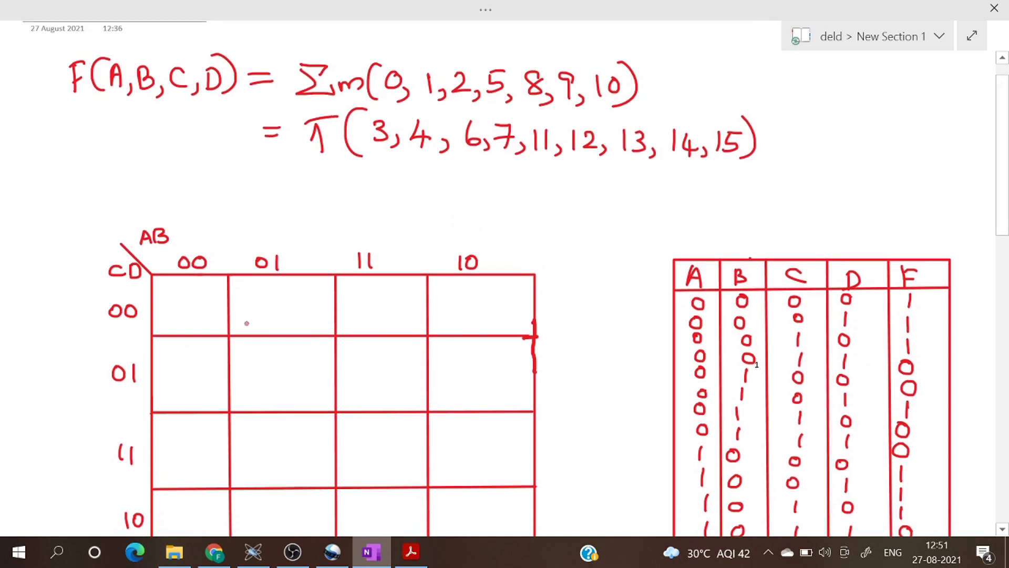
pyautogui.moveTo(218, 325); pyautogui.dragTo(219, 325)
pyautogui.scroll(-5, 986, 189)
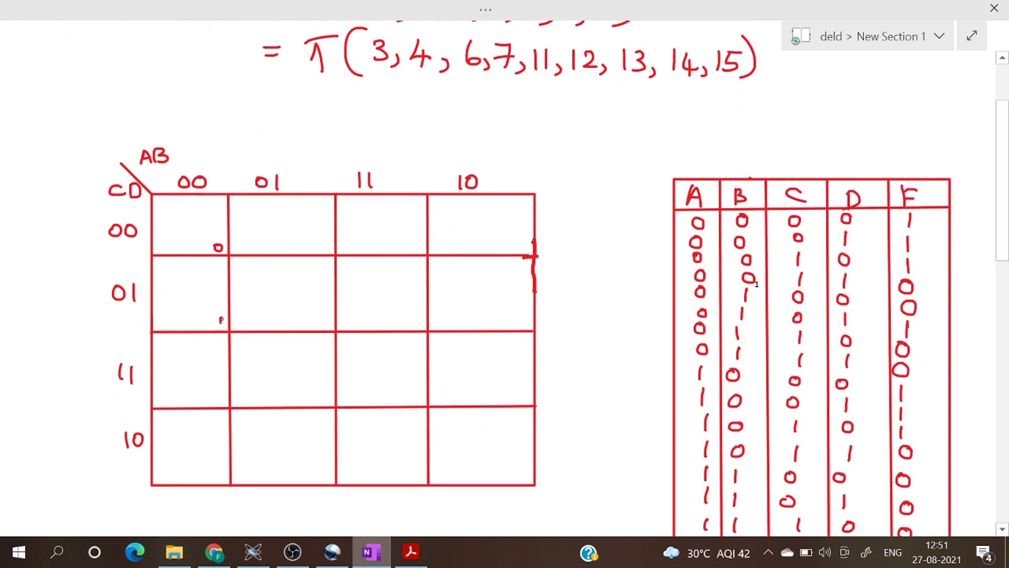
pyautogui.moveTo(221, 317); pyautogui.dragTo(220, 327)
pyautogui.moveTo(215, 472); pyautogui.dragTo(229, 480)
pyautogui.moveTo(219, 393); pyautogui.dragTo(217, 404)
pyautogui.moveTo(318, 235); pyautogui.dragTo(321, 252)
pyautogui.moveTo(320, 322); pyautogui.dragTo(320, 330)
pyautogui.moveTo(319, 319); pyautogui.dragTo(330, 317)
pyautogui.moveTo(325, 469); pyautogui.dragTo(327, 483)
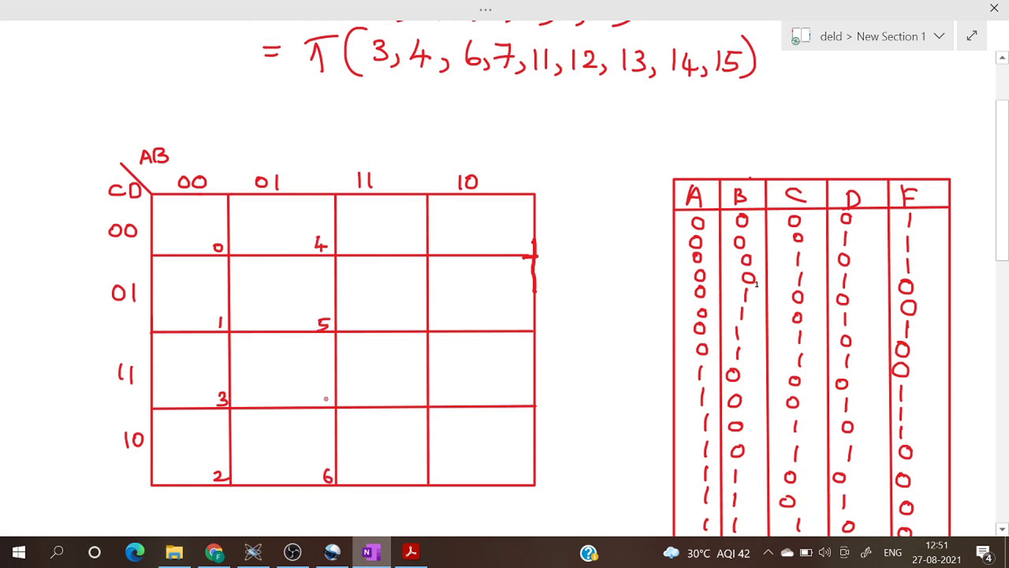
pyautogui.moveTo(320, 392); pyautogui.dragTo(327, 399)
# Number the K-map cells for minterms 8 through 15
pyautogui.moveTo(528, 235)
pyautogui.mouseDown()
pyautogui.moveTo(524, 247)
pyautogui.moveTo(528, 237)
pyautogui.mouseUp()
pyautogui.moveTo(526, 306); pyautogui.dragTo(524, 318)
pyautogui.moveTo(520, 463)
pyautogui.mouseDown()
pyautogui.moveTo(521, 474)
pyautogui.moveTo(526, 466)
pyautogui.mouseUp()
pyautogui.moveTo(518, 388); pyautogui.dragTo(525, 402)
pyautogui.moveTo(407, 242)
pyautogui.mouseDown()
pyautogui.moveTo(410, 255)
pyautogui.moveTo(426, 253)
pyautogui.mouseUp()
pyautogui.moveTo(402, 314); pyautogui.dragTo(410, 326)
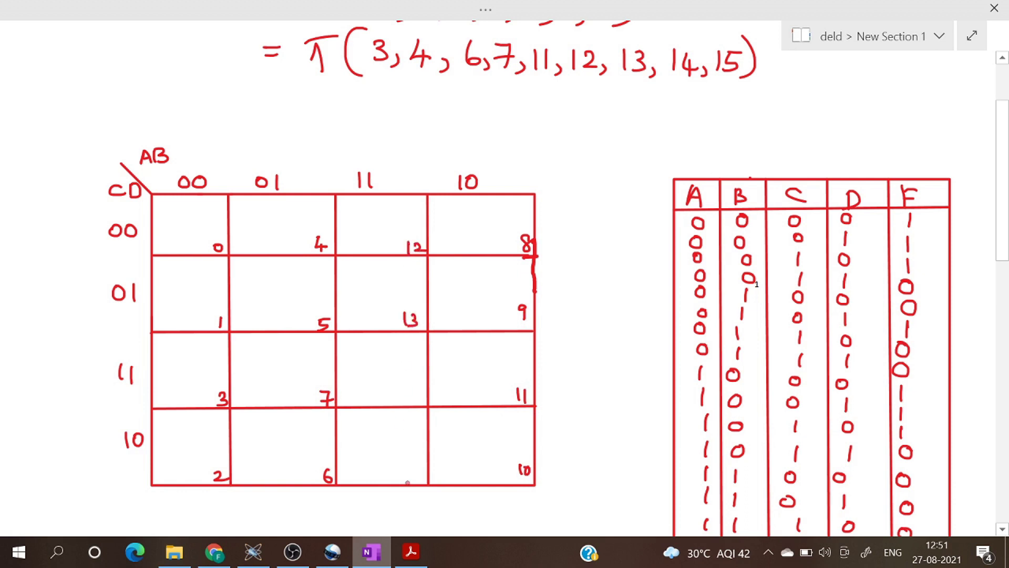
pyautogui.moveTo(407, 470); pyautogui.dragTo(408, 481)
pyautogui.moveTo(415, 470); pyautogui.dragTo(425, 475)
pyautogui.moveTo(419, 471); pyautogui.dragTo(420, 481)
pyautogui.moveTo(402, 387); pyautogui.dragTo(408, 402)
pyautogui.moveTo(411, 388); pyautogui.dragTo(418, 388)
# Draw 0s in K-map cells 3, 4, 6, 7, 11, 12, 13, 14 and 15
pyautogui.moveTo(198, 373); pyautogui.dragTo(197, 370)
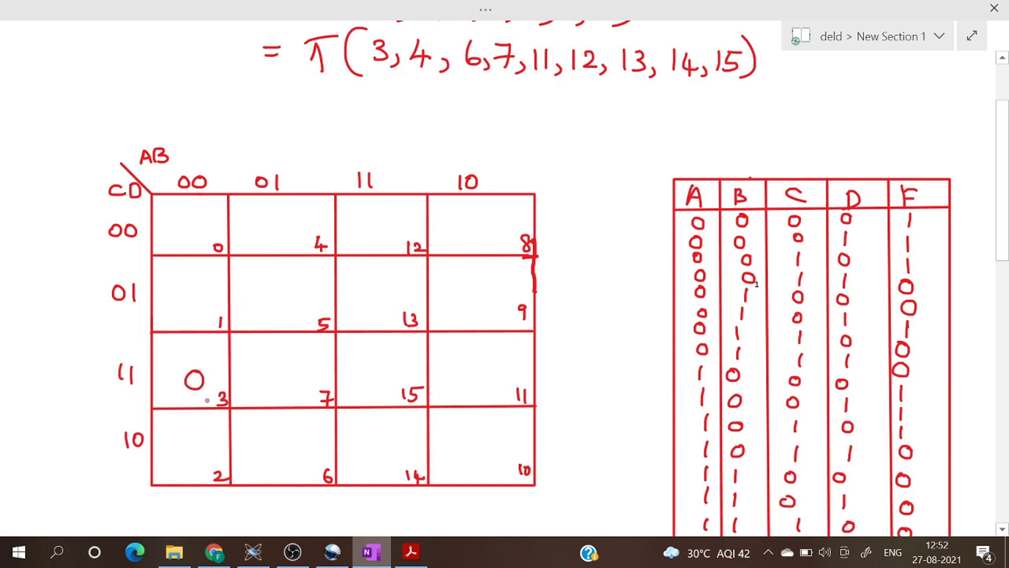
pyautogui.moveTo(280, 232)
pyautogui.mouseDown()
pyautogui.moveTo(301, 229)
pyautogui.moveTo(282, 235)
pyautogui.mouseUp()
pyautogui.moveTo(300, 445); pyautogui.dragTo(292, 441)
pyautogui.moveTo(278, 377); pyautogui.dragTo(275, 379)
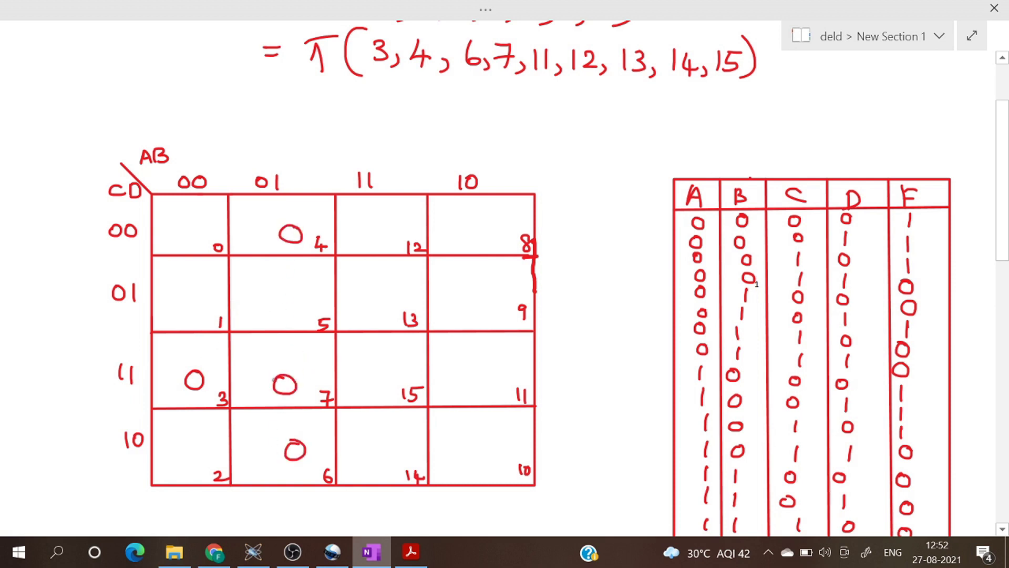
pyautogui.moveTo(489, 389); pyautogui.dragTo(485, 388)
pyautogui.moveTo(396, 232); pyautogui.dragTo(393, 231)
pyautogui.moveTo(382, 309); pyautogui.dragTo(392, 309)
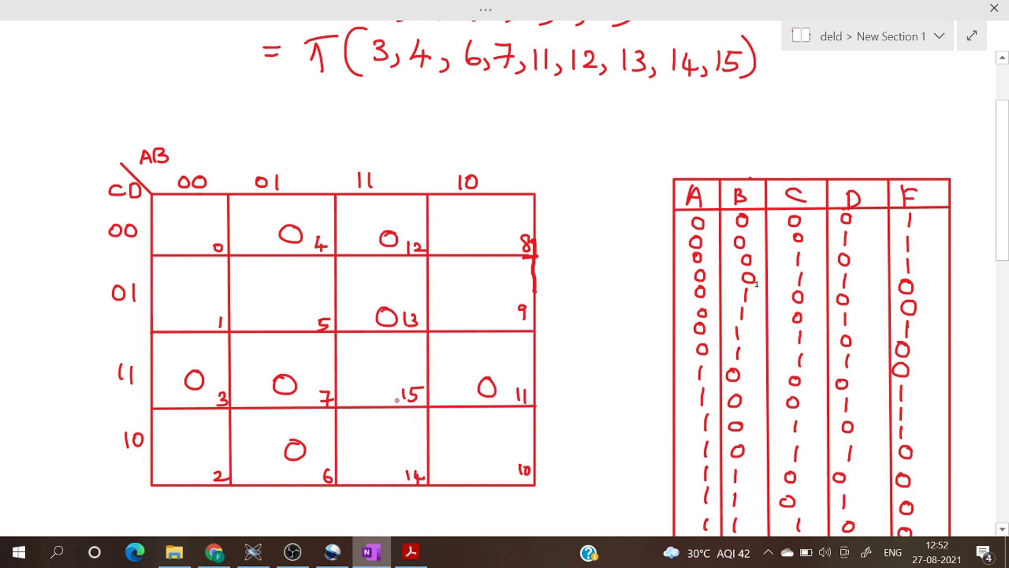
pyautogui.moveTo(399, 383)
pyautogui.mouseDown()
pyautogui.moveTo(380, 389)
pyautogui.moveTo(395, 383)
pyautogui.mouseUp()
pyautogui.moveTo(395, 455); pyautogui.dragTo(391, 453)
# Label the 00 and 01 K-map columns A+B and A+B̄
pyautogui.moveTo(181, 164)
pyautogui.mouseDown()
pyautogui.moveTo(188, 147)
pyautogui.moveTo(194, 164)
pyautogui.mouseUp()
pyautogui.moveTo(184, 157)
pyautogui.mouseDown()
pyautogui.moveTo(208, 151)
pyautogui.moveTo(202, 161)
pyautogui.mouseUp()
pyautogui.moveTo(210, 147)
pyautogui.mouseDown()
pyautogui.moveTo(210, 161)
pyautogui.moveTo(269, 149)
pyautogui.mouseUp()
pyautogui.moveTo(270, 150)
pyautogui.mouseDown()
pyautogui.moveTo(277, 168)
pyautogui.moveTo(274, 160)
pyautogui.mouseUp()
pyautogui.moveTo(279, 156)
pyautogui.mouseDown()
pyautogui.moveTo(296, 154)
pyautogui.moveTo(287, 170)
pyautogui.moveTo(298, 149)
pyautogui.mouseUp()
pyautogui.moveTo(298, 149); pyautogui.dragTo(300, 165)
pyautogui.moveTo(293, 148)
pyautogui.mouseDown()
pyautogui.moveTo(362, 149)
pyautogui.moveTo(368, 166)
pyautogui.mouseUp()
# Label the 11 and 10 K-map columns Ā+B̄ and Ā+B
pyautogui.moveTo(359, 160)
pyautogui.mouseDown()
pyautogui.moveTo(364, 146)
pyautogui.moveTo(382, 156)
pyautogui.mouseUp()
pyautogui.moveTo(377, 149)
pyautogui.mouseDown()
pyautogui.moveTo(379, 167)
pyautogui.moveTo(388, 149)
pyautogui.mouseUp()
pyautogui.moveTo(388, 149); pyautogui.dragTo(390, 165)
pyautogui.moveTo(383, 143); pyautogui.dragTo(402, 140)
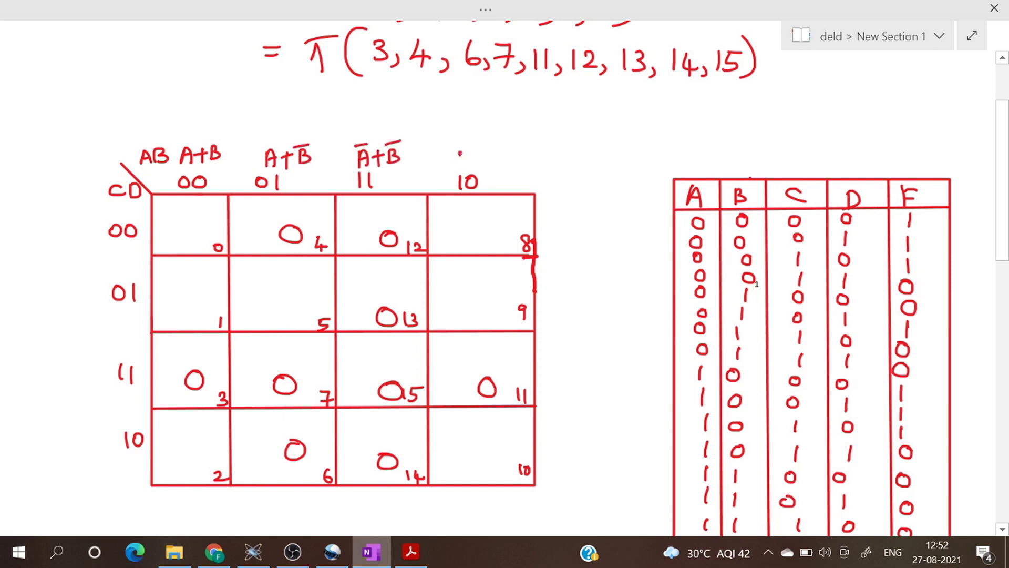
pyautogui.moveTo(456, 168); pyautogui.dragTo(463, 149)
pyautogui.moveTo(463, 149); pyautogui.dragTo(472, 168)
pyautogui.moveTo(459, 160)
pyautogui.mouseDown()
pyautogui.moveTo(470, 159)
pyautogui.moveTo(471, 143)
pyautogui.moveTo(489, 155)
pyautogui.mouseUp()
pyautogui.moveTo(483, 149)
pyautogui.mouseDown()
pyautogui.moveTo(483, 167)
pyautogui.moveTo(495, 147)
pyautogui.mouseUp()
pyautogui.moveTo(496, 148); pyautogui.dragTo(497, 166)
# Label the K-map rows C+D, C+D̄, C̄+D̄ and C̄+D
pyautogui.moveTo(76, 227)
pyautogui.mouseDown()
pyautogui.moveTo(78, 240)
pyautogui.moveTo(93, 233)
pyautogui.moveTo(85, 242)
pyautogui.mouseUp()
pyautogui.moveTo(96, 226); pyautogui.dragTo(97, 241)
pyautogui.moveTo(61, 289)
pyautogui.mouseDown()
pyautogui.moveTo(61, 302)
pyautogui.moveTo(78, 295)
pyautogui.mouseUp()
pyautogui.moveTo(71, 288)
pyautogui.mouseDown()
pyautogui.moveTo(71, 303)
pyautogui.moveTo(85, 303)
pyautogui.mouseUp()
pyautogui.moveTo(84, 288)
pyautogui.mouseDown()
pyautogui.moveTo(83, 304)
pyautogui.moveTo(93, 282)
pyautogui.mouseUp()
pyautogui.moveTo(59, 373)
pyautogui.mouseDown()
pyautogui.moveTo(50, 375)
pyautogui.moveTo(60, 383)
pyautogui.mouseUp()
pyautogui.moveTo(44, 368); pyautogui.dragTo(78, 377)
pyautogui.moveTo(71, 371)
pyautogui.mouseDown()
pyautogui.moveTo(70, 386)
pyautogui.moveTo(84, 386)
pyautogui.mouseUp()
pyautogui.moveTo(84, 371)
pyautogui.mouseDown()
pyautogui.moveTo(84, 386)
pyautogui.moveTo(96, 361)
pyautogui.mouseUp()
pyautogui.moveTo(61, 422)
pyautogui.mouseDown()
pyautogui.moveTo(62, 438)
pyautogui.moveTo(62, 417)
pyautogui.mouseUp()
pyautogui.moveTo(67, 434)
pyautogui.mouseDown()
pyautogui.moveTo(87, 433)
pyautogui.moveTo(77, 447)
pyautogui.mouseUp()
pyautogui.moveTo(89, 429); pyautogui.dragTo(88, 449)
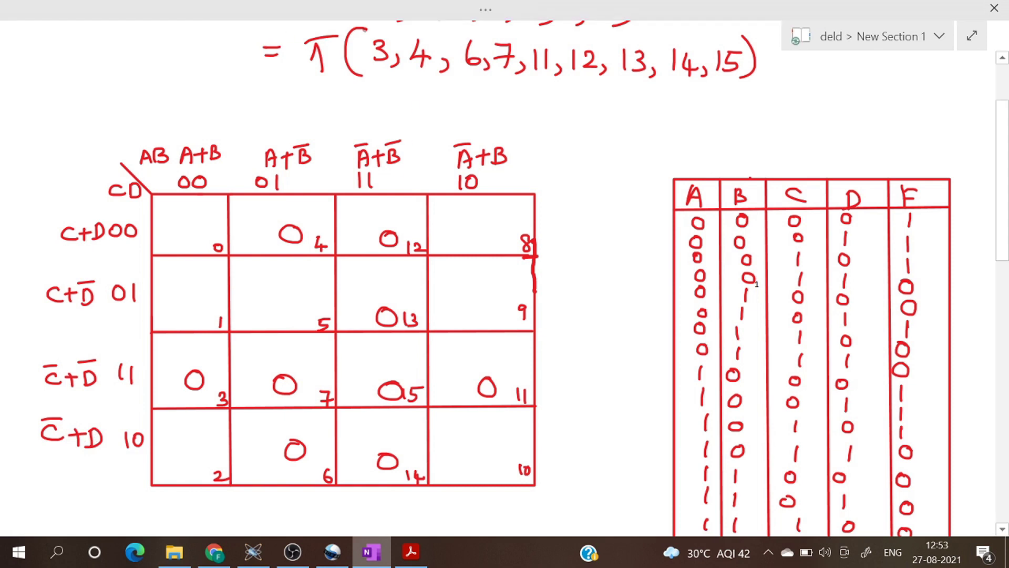
# Set the pen colour to dark green in Color & Thickness
pyautogui.click(316, 15)
pyautogui.click(466, 82)
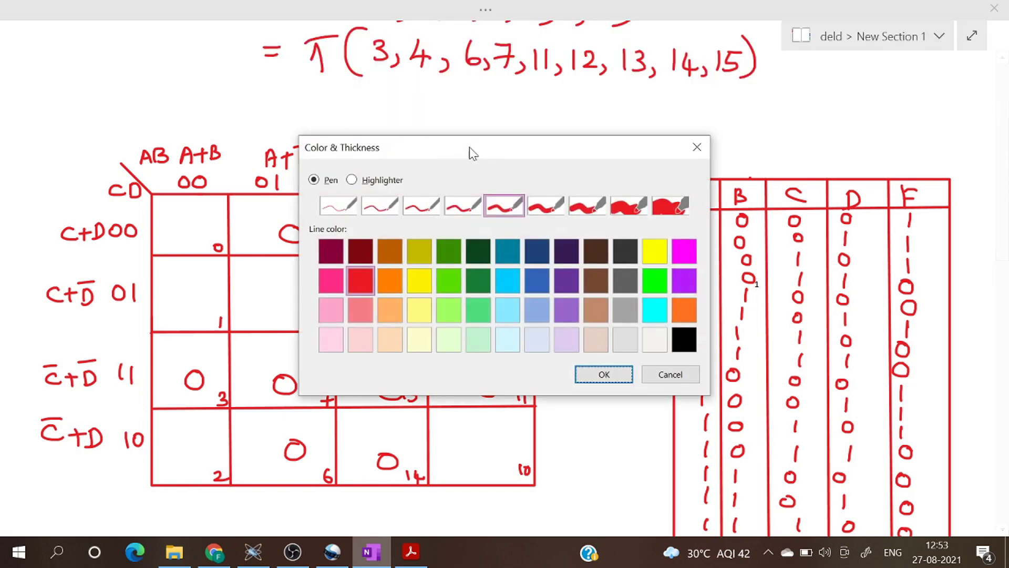
pyautogui.click(477, 252)
pyautogui.click(604, 373)
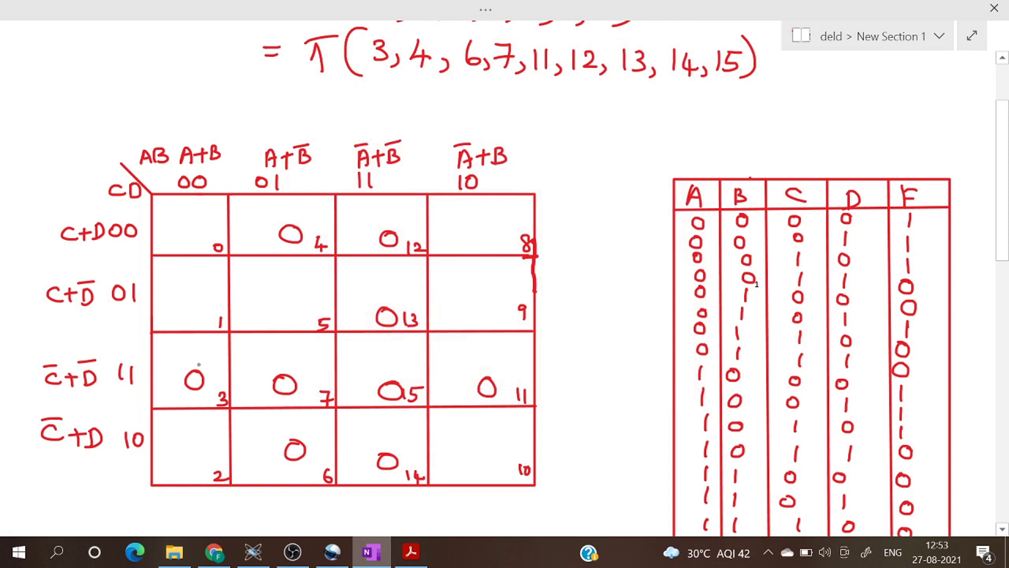
# Loop the column 11 quad, the row 11 quad, and the 4–12 and 6–14 pairs
pyautogui.moveTo(353, 213)
pyautogui.mouseDown()
pyautogui.moveTo(351, 357)
pyautogui.moveTo(369, 473)
pyautogui.mouseUp()
pyautogui.moveTo(350, 221)
pyautogui.mouseDown()
pyautogui.moveTo(384, 200)
pyautogui.moveTo(418, 227)
pyautogui.moveTo(423, 461)
pyautogui.moveTo(400, 478)
pyautogui.moveTo(373, 476)
pyautogui.mouseUp()
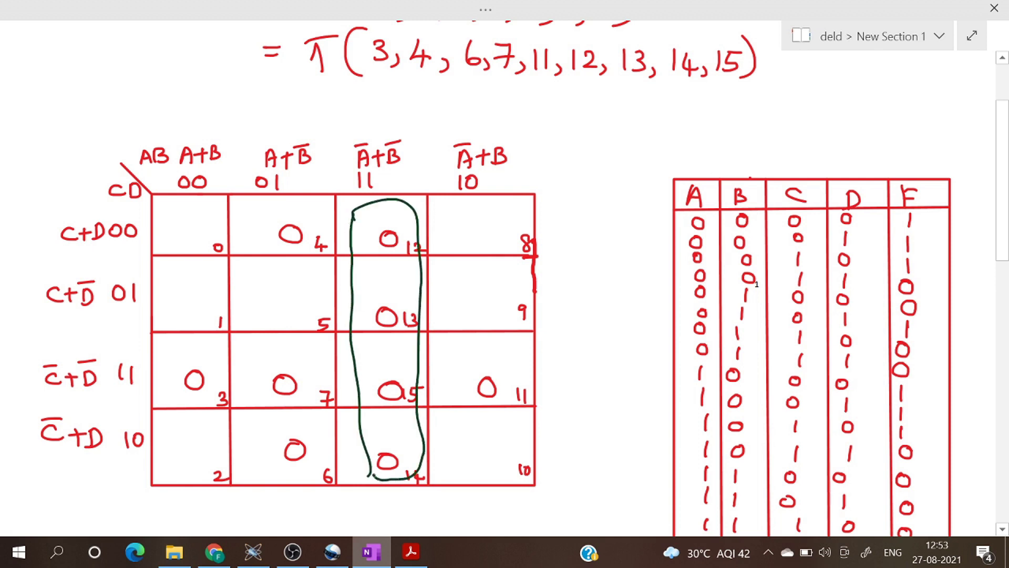
pyautogui.moveTo(158, 357)
pyautogui.mouseDown()
pyautogui.moveTo(455, 342)
pyautogui.moveTo(481, 406)
pyautogui.moveTo(217, 404)
pyautogui.moveTo(157, 376)
pyautogui.moveTo(166, 355)
pyautogui.mouseUp()
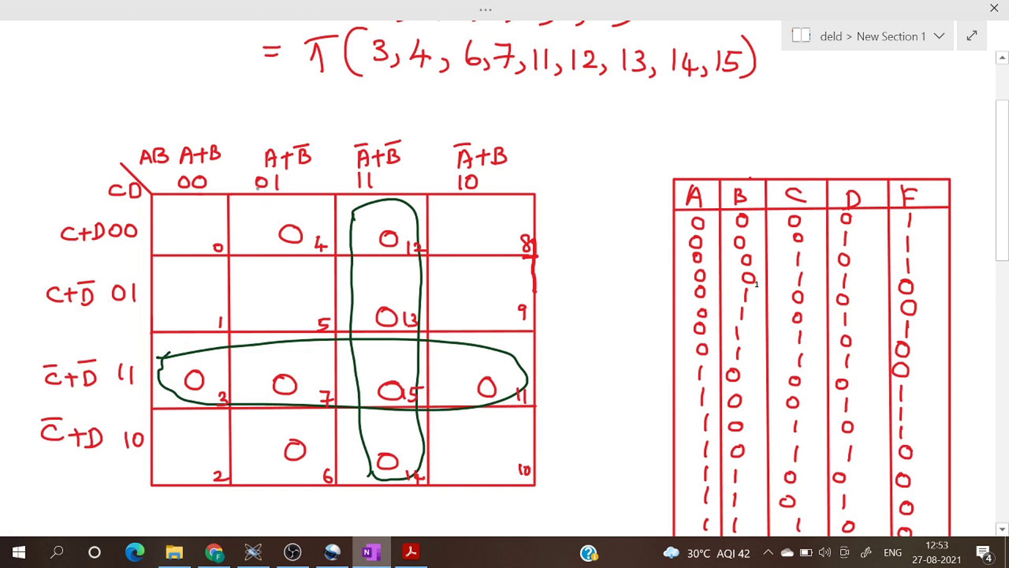
pyautogui.moveTo(268, 165)
pyautogui.mouseDown()
pyautogui.moveTo(269, 239)
pyautogui.moveTo(402, 246)
pyautogui.moveTo(428, 139)
pyautogui.mouseUp()
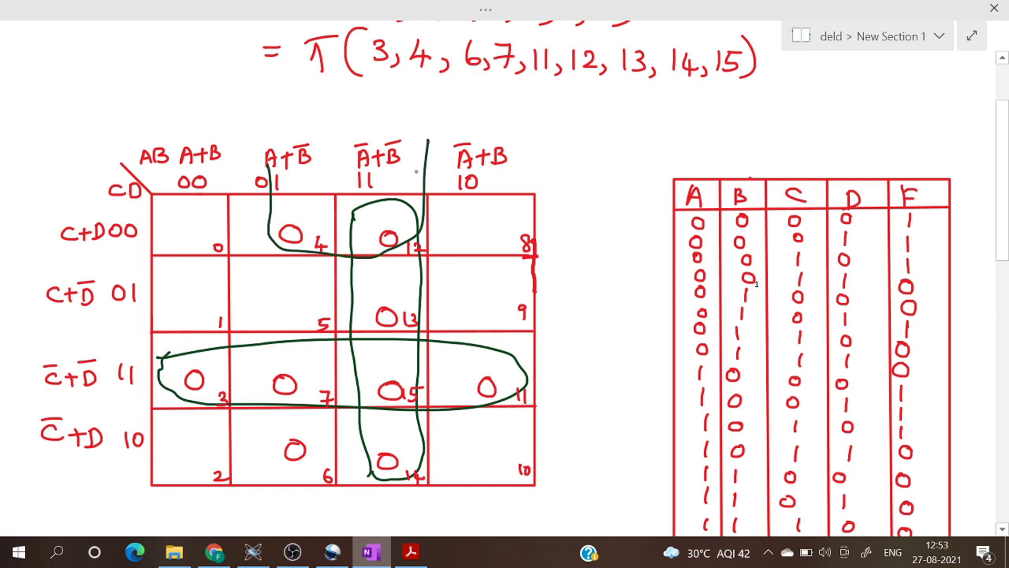
pyautogui.moveTo(269, 523)
pyautogui.mouseDown()
pyautogui.moveTo(283, 422)
pyautogui.moveTo(361, 416)
pyautogui.moveTo(405, 426)
pyautogui.moveTo(426, 524)
pyautogui.mouseUp()
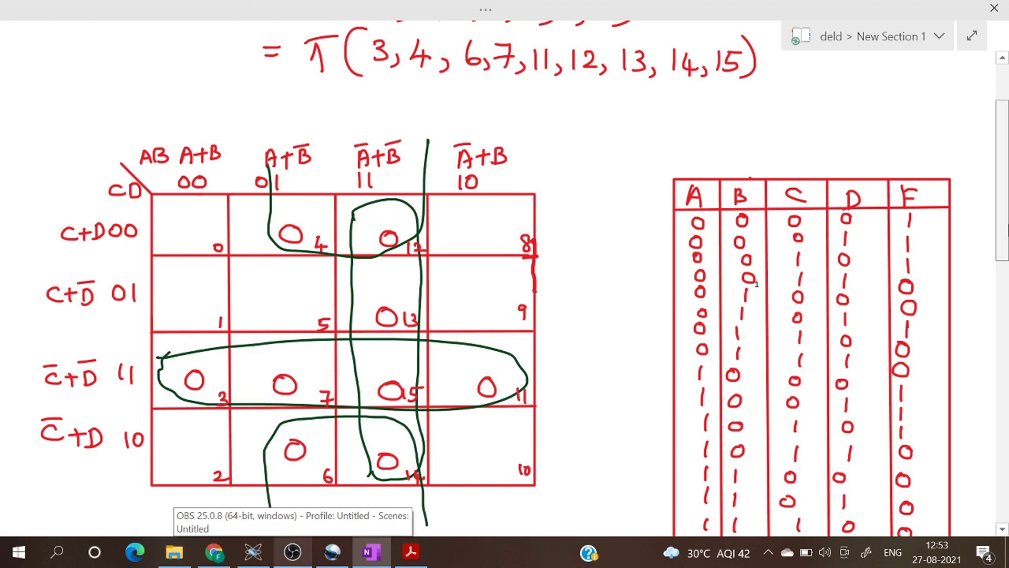
pyautogui.scroll(-1, 505, 284)
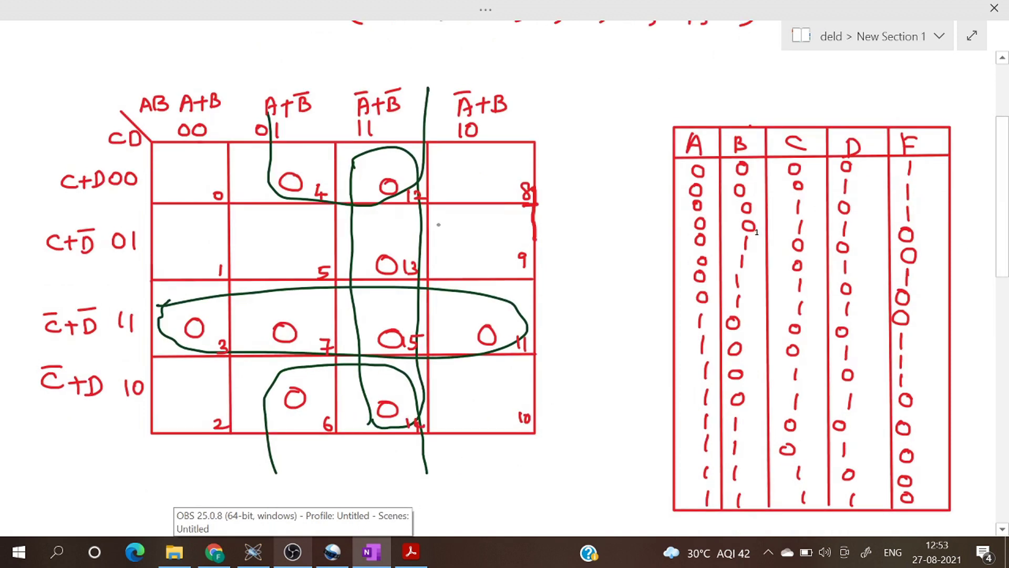
# Draw arrows labelling the column 11 group Ā+B̄ and the row 11 group C̄+D̄
pyautogui.moveTo(421, 227)
pyautogui.mouseDown()
pyautogui.moveTo(570, 200)
pyautogui.moveTo(554, 214)
pyautogui.moveTo(582, 187)
pyautogui.moveTo(580, 195)
pyautogui.moveTo(591, 172)
pyautogui.mouseUp()
pyautogui.moveTo(597, 186); pyautogui.dragTo(614, 184)
pyautogui.moveTo(606, 178)
pyautogui.mouseDown()
pyautogui.moveTo(606, 193)
pyautogui.moveTo(626, 178)
pyautogui.moveTo(620, 193)
pyautogui.mouseUp()
pyautogui.moveTo(609, 164); pyautogui.dragTo(633, 160)
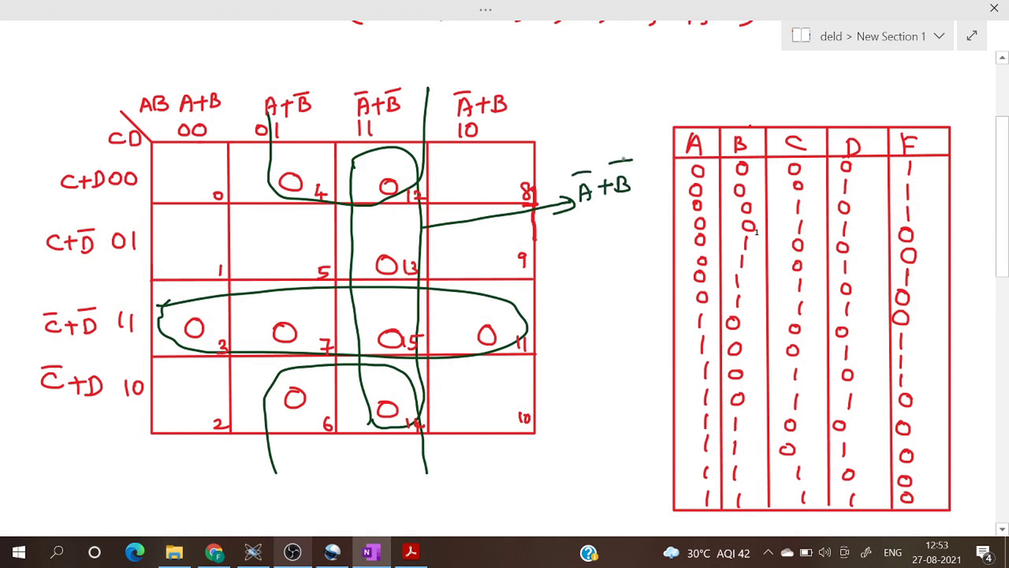
pyautogui.moveTo(522, 315); pyautogui.dragTo(581, 305)
pyautogui.moveTo(569, 301)
pyautogui.mouseDown()
pyautogui.moveTo(578, 304)
pyautogui.moveTo(566, 318)
pyautogui.moveTo(609, 320)
pyautogui.moveTo(610, 298)
pyautogui.mouseUp()
pyautogui.moveTo(614, 312)
pyautogui.mouseDown()
pyautogui.moveTo(627, 311)
pyautogui.moveTo(620, 318)
pyautogui.mouseUp()
pyautogui.moveTo(634, 303); pyautogui.dragTo(636, 320)
pyautogui.moveTo(633, 302)
pyautogui.mouseDown()
pyautogui.moveTo(634, 320)
pyautogui.moveTo(652, 291)
pyautogui.mouseUp()
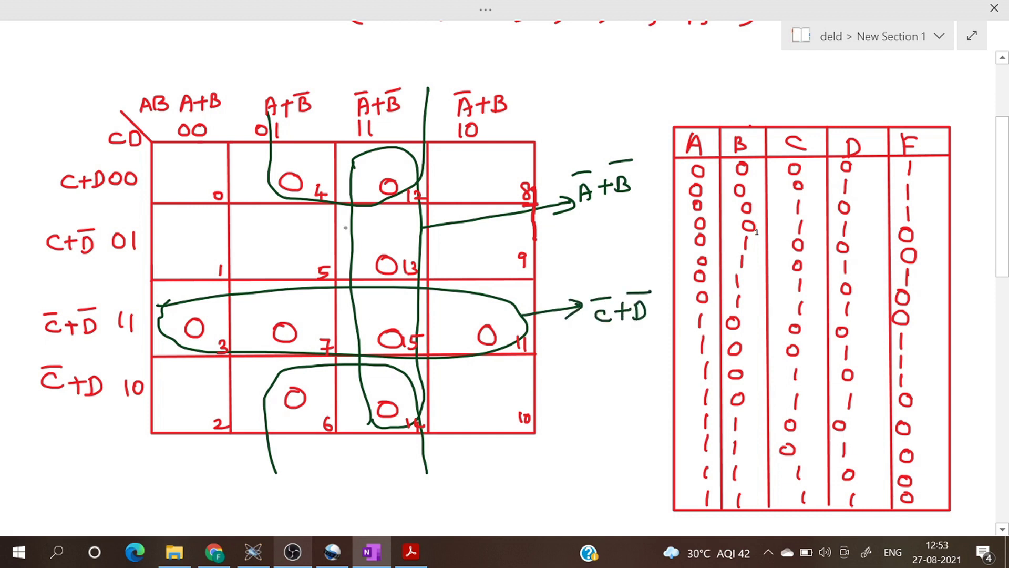
# Draw an arrow from the 4–12 and 6–14 pairs labelled B̄+D
pyautogui.moveTo(425, 453); pyautogui.dragTo(487, 460)
pyautogui.moveTo(475, 451); pyautogui.dragTo(469, 468)
pyautogui.moveTo(503, 452); pyautogui.dragTo(503, 472)
pyautogui.moveTo(504, 453); pyautogui.dragTo(504, 472)
pyautogui.moveTo(501, 450); pyautogui.dragTo(532, 448)
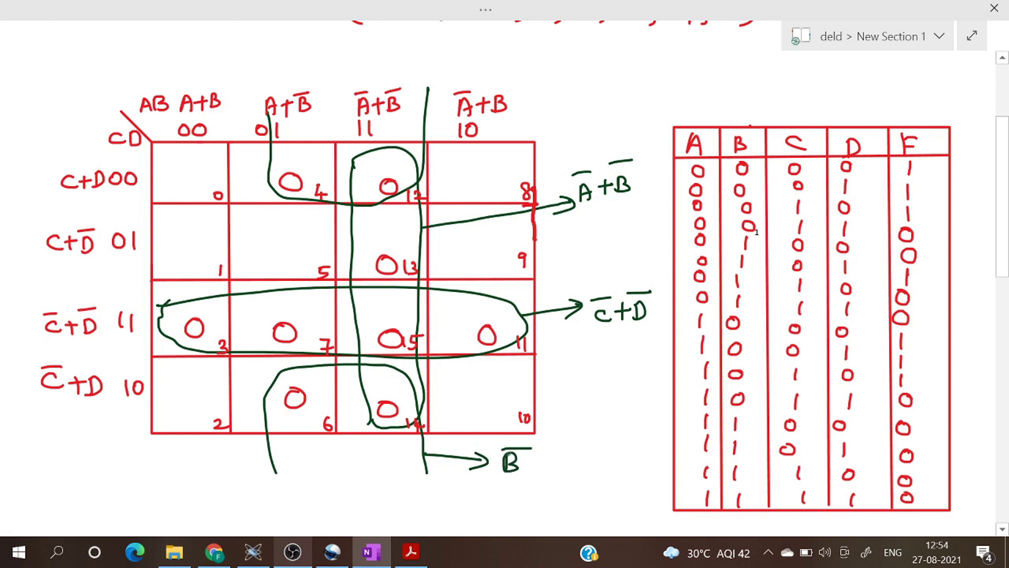
pyautogui.moveTo(533, 467); pyautogui.dragTo(557, 465)
pyautogui.moveTo(546, 456); pyautogui.dragTo(547, 475)
pyautogui.moveTo(572, 451); pyautogui.dragTo(574, 466)
# Start the simplified expression under the K-map with F = (Ā+B̄)
pyautogui.scroll(-3, 504, 279)
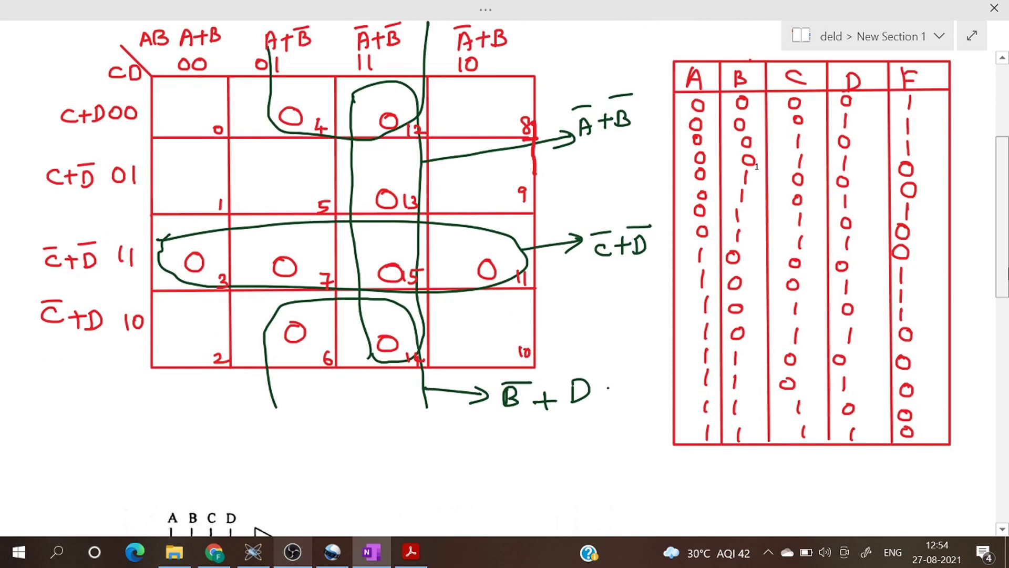
pyautogui.scroll(1, 504, 279)
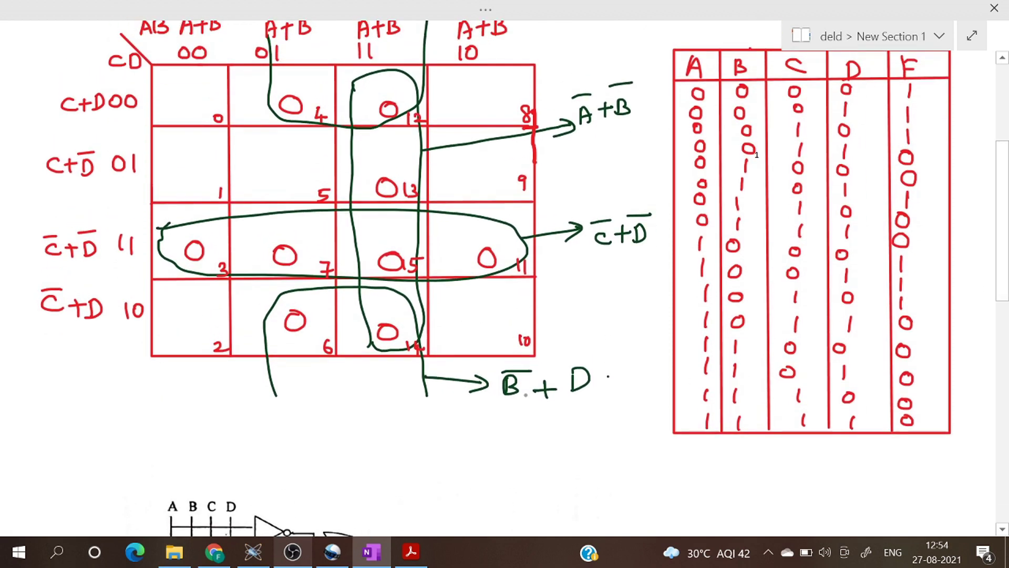
pyautogui.moveTo(103, 438); pyautogui.dragTo(103, 465)
pyautogui.moveTo(103, 440)
pyautogui.mouseDown()
pyautogui.moveTo(102, 463)
pyautogui.moveTo(111, 442)
pyautogui.moveTo(136, 455)
pyautogui.mouseUp()
pyautogui.moveTo(120, 463)
pyautogui.mouseDown()
pyautogui.moveTo(174, 463)
pyautogui.moveTo(200, 447)
pyautogui.mouseUp()
pyautogui.moveTo(190, 442)
pyautogui.mouseDown()
pyautogui.moveTo(190, 461)
pyautogui.moveTo(204, 461)
pyautogui.mouseUp()
pyautogui.moveTo(203, 445); pyautogui.dragTo(203, 462)
pyautogui.moveTo(196, 434)
pyautogui.mouseDown()
pyautogui.moveTo(213, 432)
pyautogui.moveTo(212, 468)
pyautogui.mouseUp()
pyautogui.moveTo(165, 424); pyautogui.dragTo(161, 463)
# Finish the expression with the factors (C̄+D̄)(B̄+D)
pyautogui.moveTo(265, 423)
pyautogui.mouseDown()
pyautogui.moveTo(247, 444)
pyautogui.moveTo(261, 461)
pyautogui.mouseUp()
pyautogui.moveTo(284, 435)
pyautogui.mouseDown()
pyautogui.moveTo(287, 447)
pyautogui.moveTo(280, 433)
pyautogui.mouseUp()
pyautogui.moveTo(285, 440)
pyautogui.mouseDown()
pyautogui.moveTo(307, 439)
pyautogui.moveTo(326, 448)
pyautogui.moveTo(327, 424)
pyautogui.mouseUp()
pyautogui.moveTo(322, 413); pyautogui.dragTo(320, 459)
pyautogui.moveTo(370, 415); pyautogui.dragTo(372, 457)
pyautogui.moveTo(377, 428)
pyautogui.mouseDown()
pyautogui.moveTo(375, 451)
pyautogui.moveTo(400, 420)
pyautogui.mouseUp()
pyautogui.moveTo(399, 439)
pyautogui.mouseDown()
pyautogui.moveTo(422, 438)
pyautogui.moveTo(416, 448)
pyautogui.mouseUp()
pyautogui.moveTo(433, 427); pyautogui.dragTo(440, 452)
pyautogui.click(463, 440)
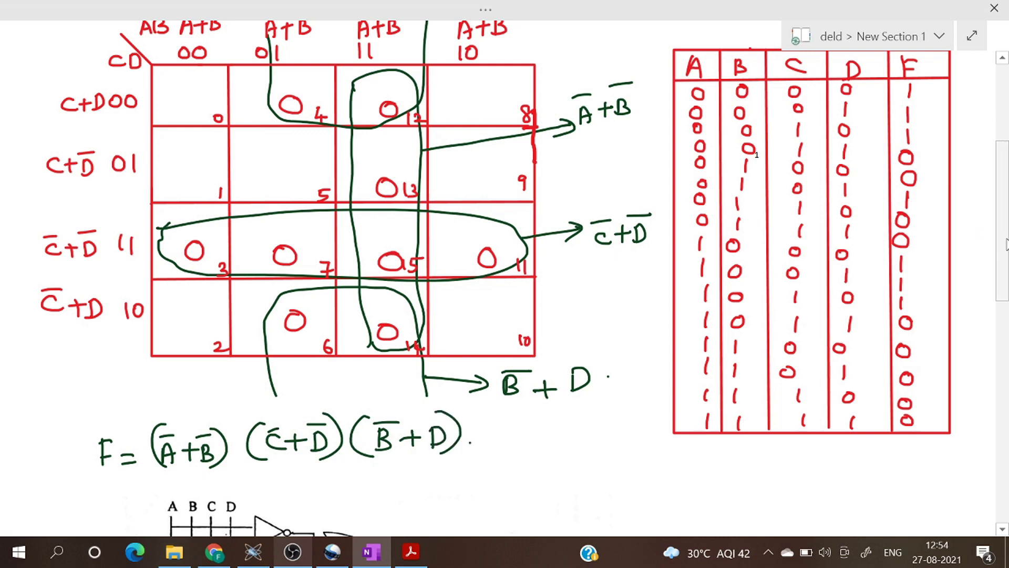
# Ink green labels Ā and B̄ at the top inverters and Ā+B̄ at the top OR output
pyautogui.moveTo(1007, 257); pyautogui.dragTo(1007, 341)
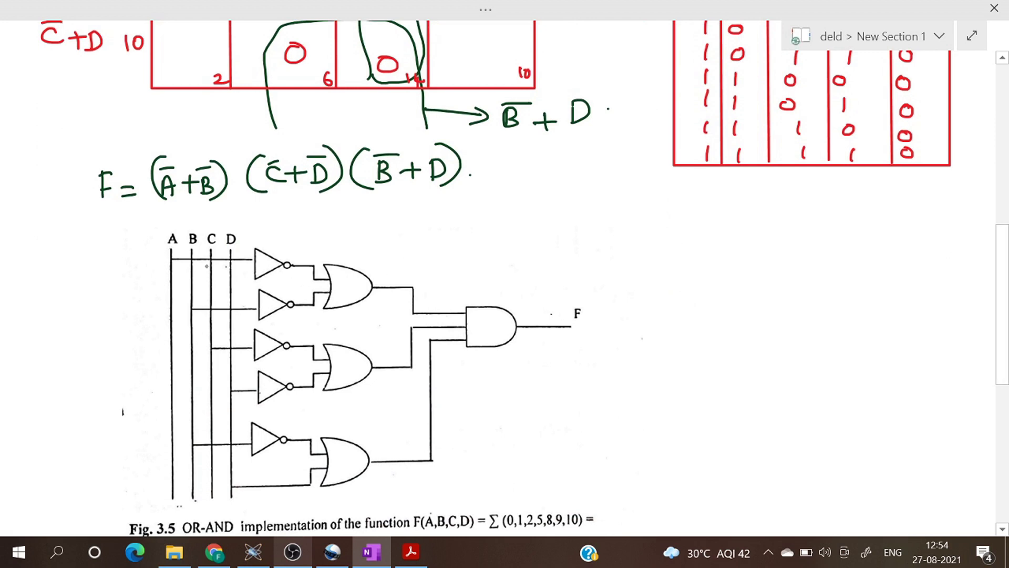
pyautogui.moveTo(293, 258); pyautogui.dragTo(302, 252)
pyautogui.moveTo(287, 233)
pyautogui.mouseDown()
pyautogui.moveTo(297, 257)
pyautogui.moveTo(305, 232)
pyautogui.mouseUp()
pyautogui.moveTo(295, 285); pyautogui.dragTo(308, 299)
pyautogui.moveTo(292, 282); pyautogui.dragTo(307, 280)
pyautogui.moveTo(383, 274); pyautogui.dragTo(395, 265)
pyautogui.moveTo(377, 252); pyautogui.dragTo(414, 260)
pyautogui.moveTo(407, 255)
pyautogui.mouseDown()
pyautogui.moveTo(406, 274)
pyautogui.moveTo(420, 273)
pyautogui.mouseUp()
pyautogui.moveTo(420, 257)
pyautogui.mouseDown()
pyautogui.moveTo(436, 269)
pyautogui.moveTo(420, 273)
pyautogui.mouseUp()
pyautogui.moveTo(413, 248); pyautogui.dragTo(430, 246)
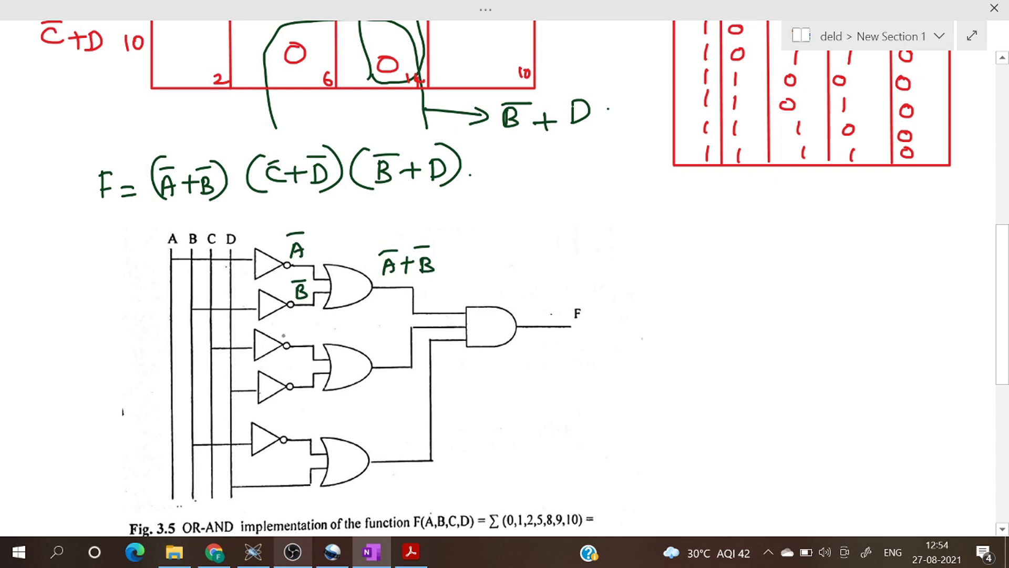
# Ink C̄ and D̄ at the third and fourth inverters and C̄+D̄ at the middle OR output
pyautogui.moveTo(303, 326)
pyautogui.mouseDown()
pyautogui.moveTo(303, 336)
pyautogui.moveTo(304, 322)
pyautogui.mouseUp()
pyautogui.moveTo(300, 372); pyautogui.dragTo(300, 384)
pyautogui.moveTo(299, 371); pyautogui.dragTo(301, 383)
pyautogui.moveTo(388, 339)
pyautogui.mouseDown()
pyautogui.moveTo(387, 352)
pyautogui.moveTo(387, 331)
pyautogui.mouseUp()
pyautogui.moveTo(387, 342)
pyautogui.mouseDown()
pyautogui.moveTo(399, 341)
pyautogui.moveTo(394, 349)
pyautogui.mouseUp()
pyautogui.moveTo(399, 335); pyautogui.dragTo(400, 349)
pyautogui.moveTo(395, 331); pyautogui.dragTo(404, 330)
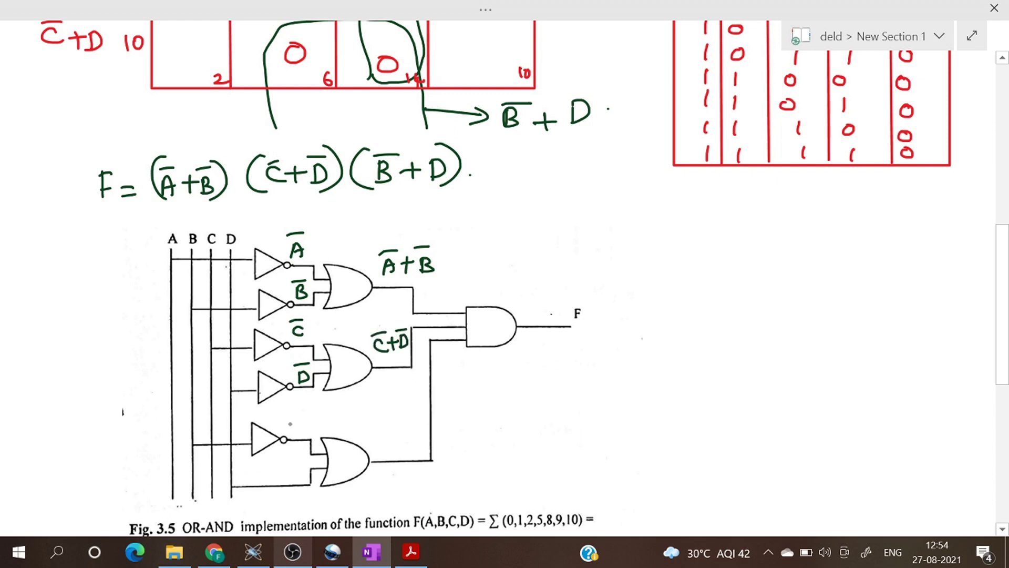
# Ink B̄ and D at the lower OR gate's inputs and B̄+D at its output
pyautogui.moveTo(290, 424)
pyautogui.mouseDown()
pyautogui.moveTo(297, 419)
pyautogui.moveTo(293, 430)
pyautogui.mouseUp()
pyautogui.moveTo(284, 467); pyautogui.dragTo(283, 480)
pyautogui.moveTo(283, 466); pyautogui.dragTo(285, 479)
pyautogui.moveTo(378, 433); pyautogui.dragTo(380, 452)
pyautogui.moveTo(375, 426); pyautogui.dragTo(410, 435)
pyautogui.moveTo(405, 430)
pyautogui.mouseDown()
pyautogui.moveTo(406, 443)
pyautogui.moveTo(419, 442)
pyautogui.mouseUp()
pyautogui.moveTo(419, 429); pyautogui.dragTo(420, 446)
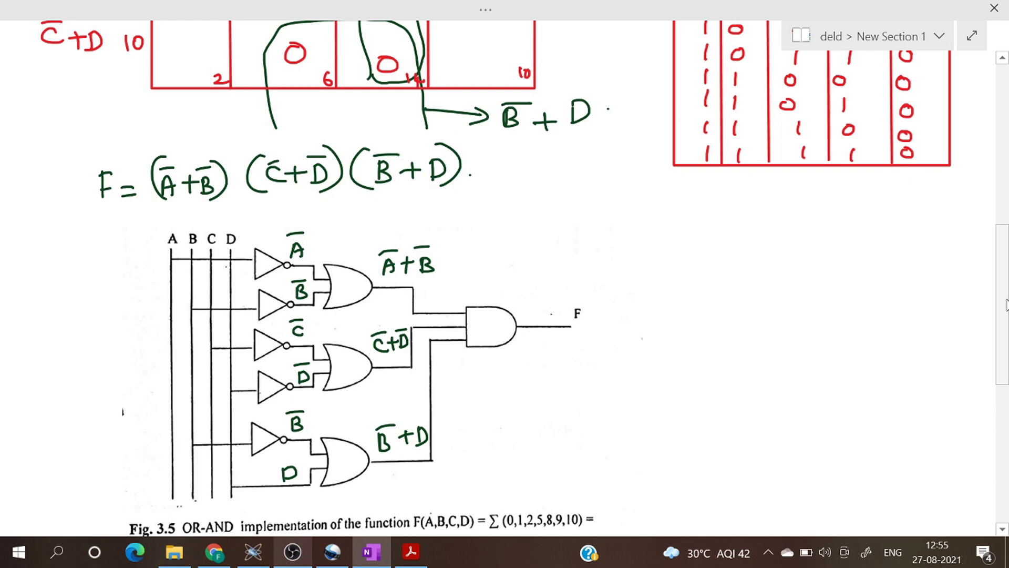
pyautogui.moveTo(1004, 313); pyautogui.dragTo(1004, 362)
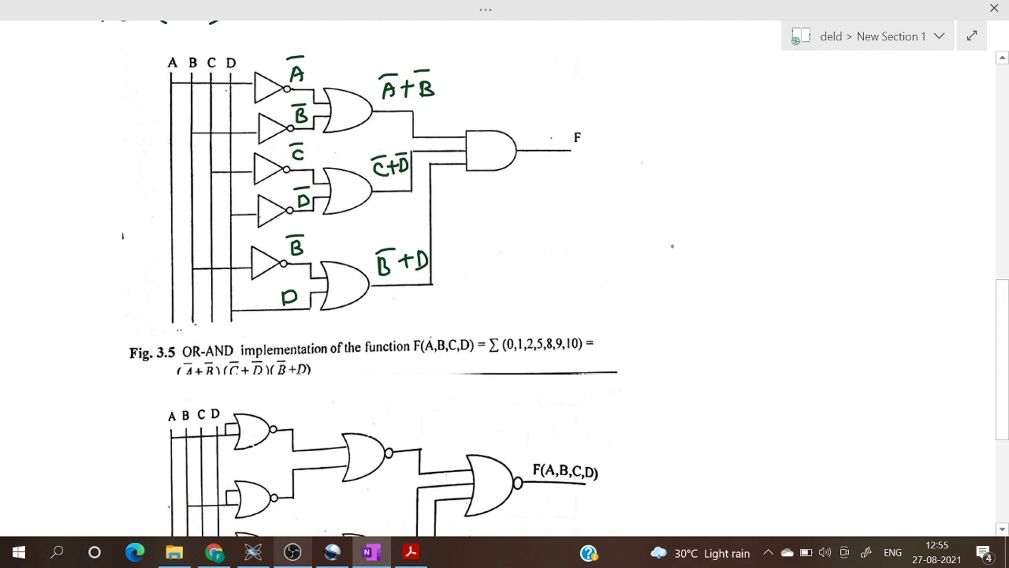
# Scroll back up through the OneNote notes
pyautogui.moveTo(1007, 340); pyautogui.dragTo(1008, 419)
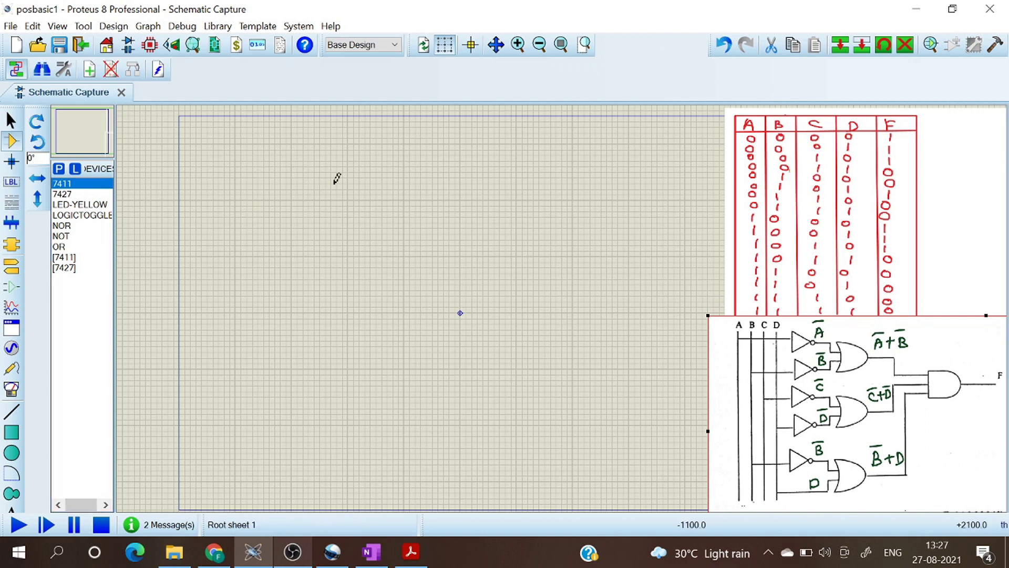
# Place four LOGICTOGGLE parts in a column on the schematic
pyautogui.click(80, 216)
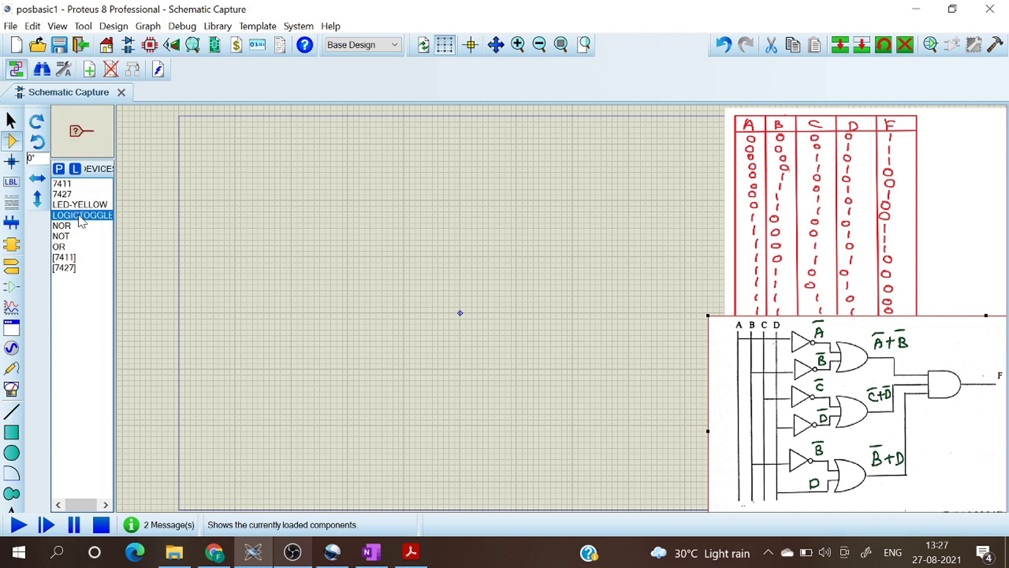
pyautogui.click(218, 195)
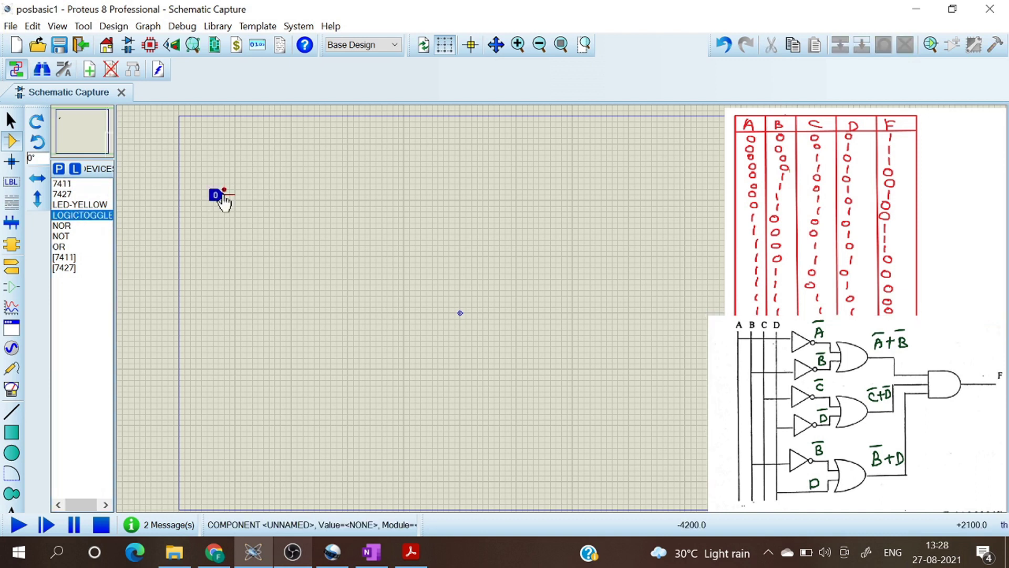
pyautogui.click(217, 238)
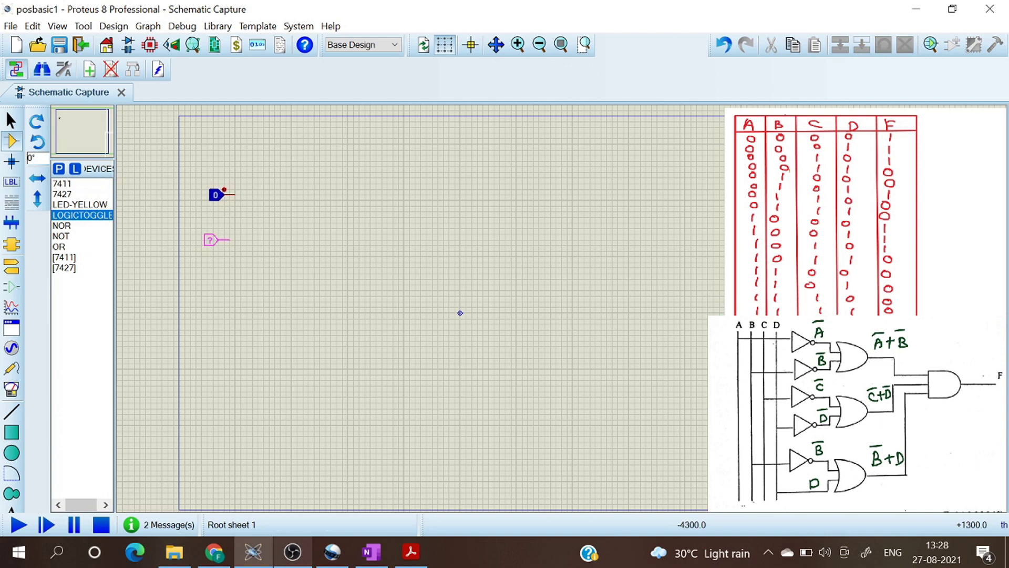
pyautogui.click(217, 240)
pyautogui.click(218, 294)
pyautogui.click(217, 292)
pyautogui.click(216, 333)
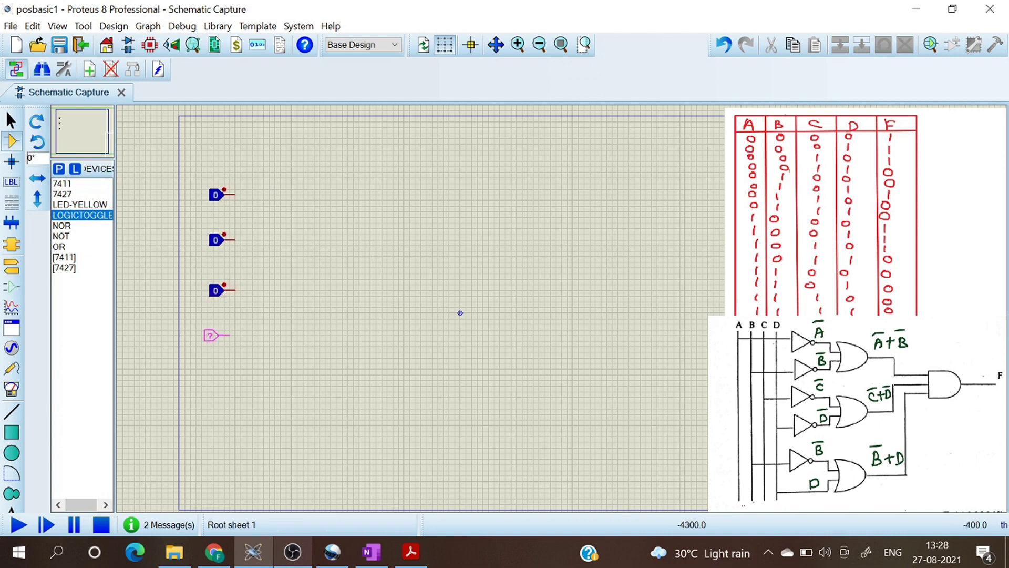
pyautogui.click(218, 330)
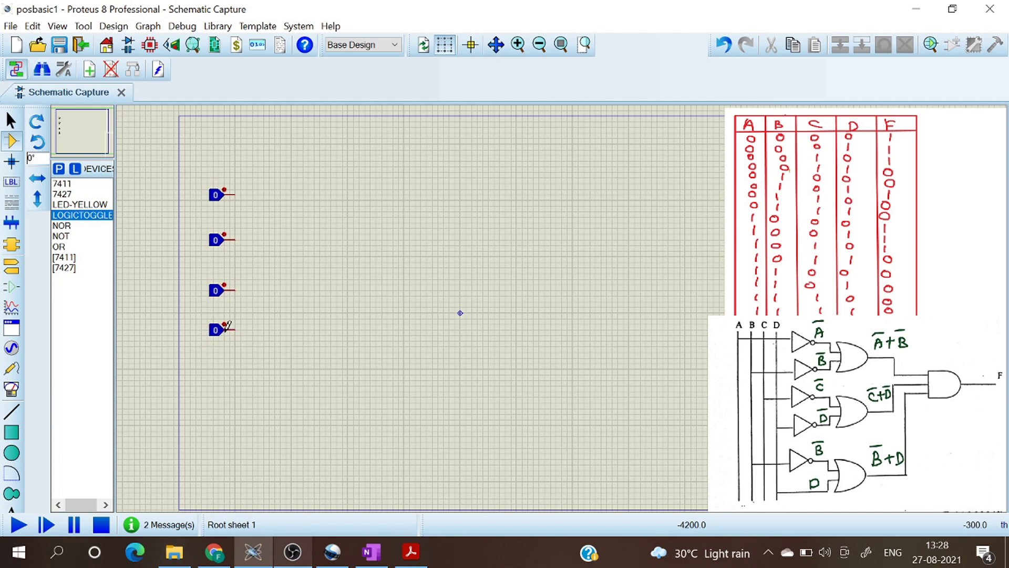
# Set the first two toggles' Part References to A and B
pyautogui.rightClick(224, 202)
pyautogui.click(271, 100)
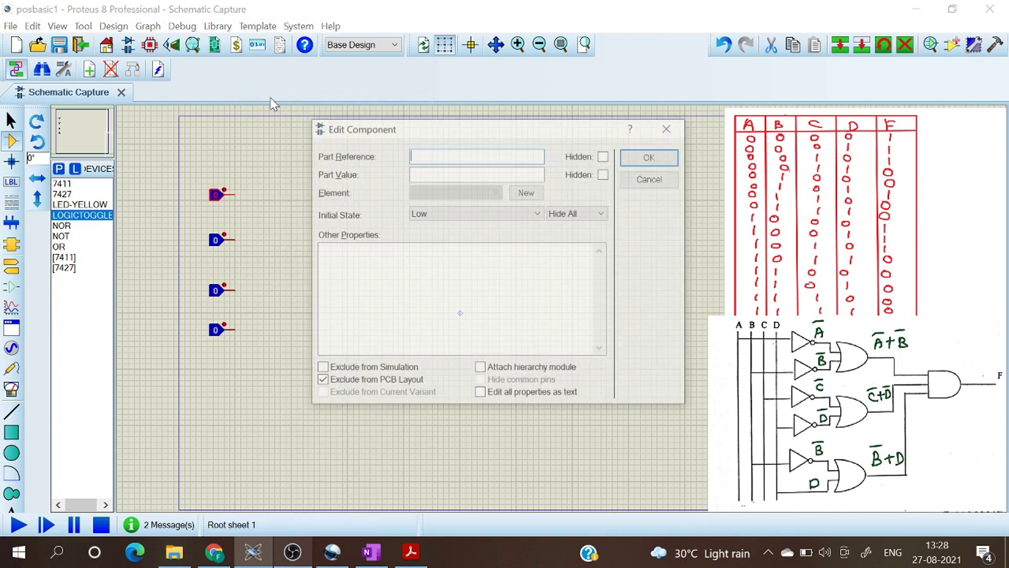
pyautogui.write('A')
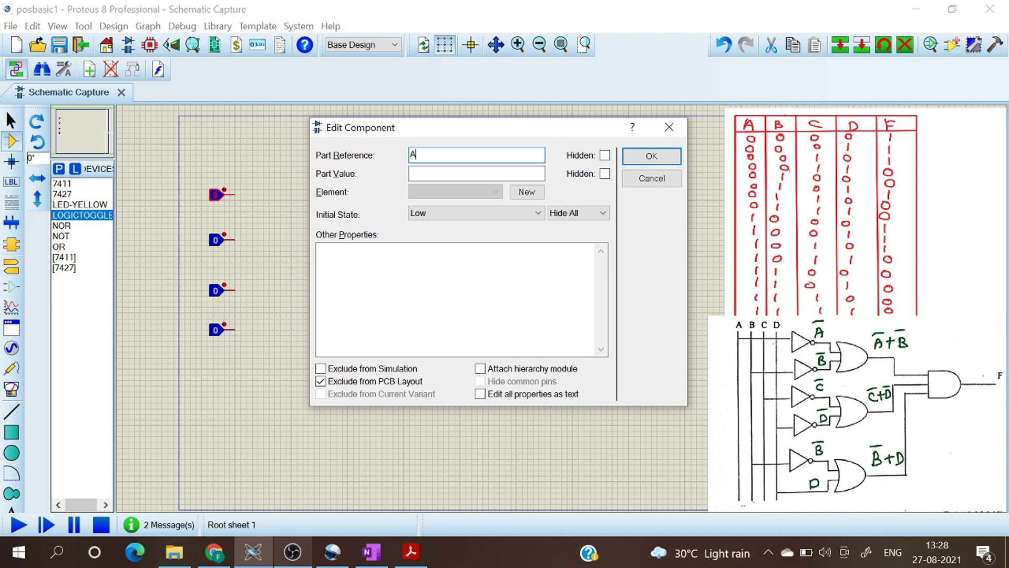
pyautogui.press('Return')
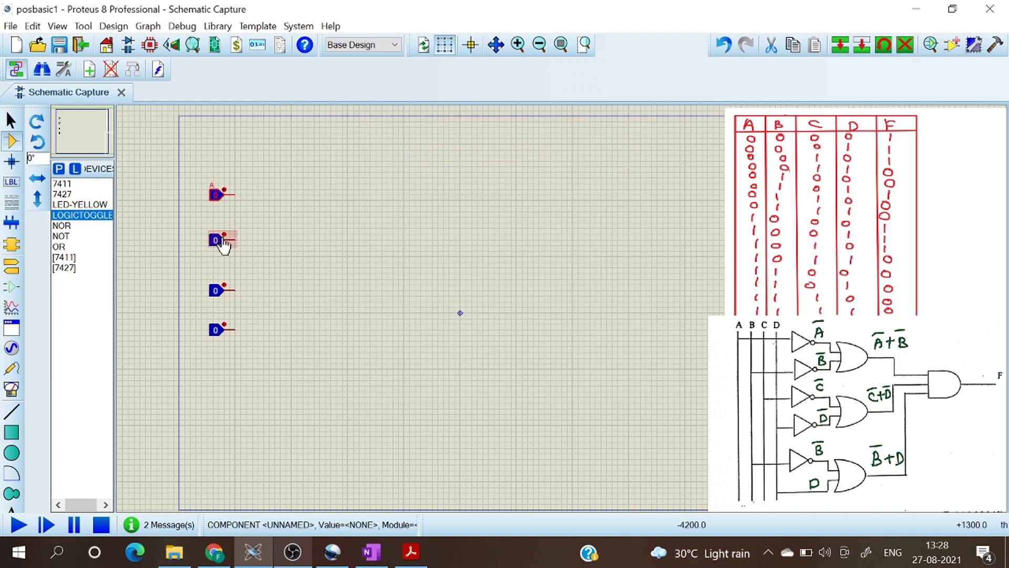
pyautogui.rightClick(232, 235)
pyautogui.click(287, 109)
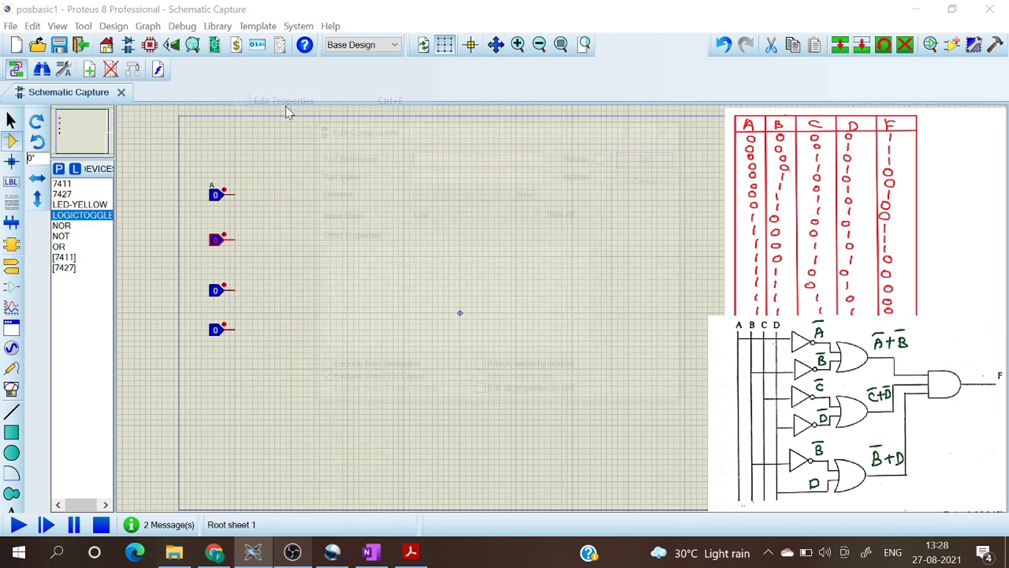
pyautogui.write('B')
pyautogui.press('Return')
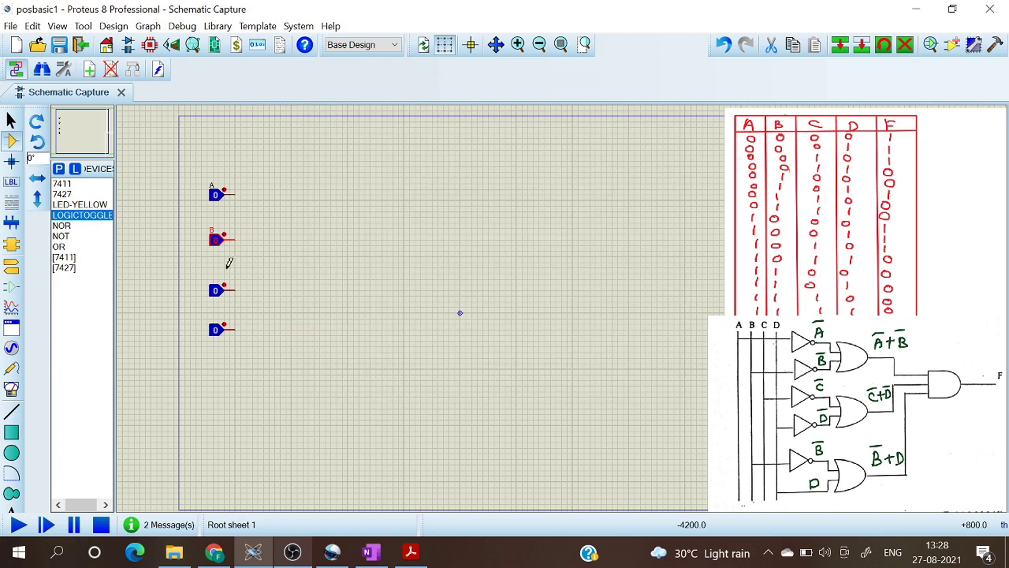
# Set the third and fourth toggles' Part References to C and D
pyautogui.rightClick(230, 289)
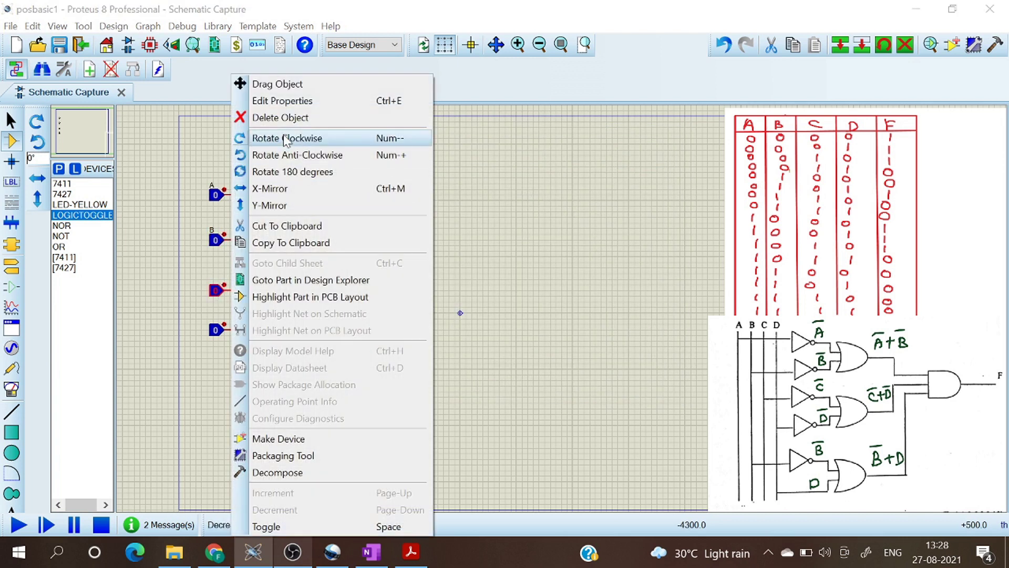
pyautogui.click(294, 100)
pyautogui.write('C')
pyautogui.press('Return')
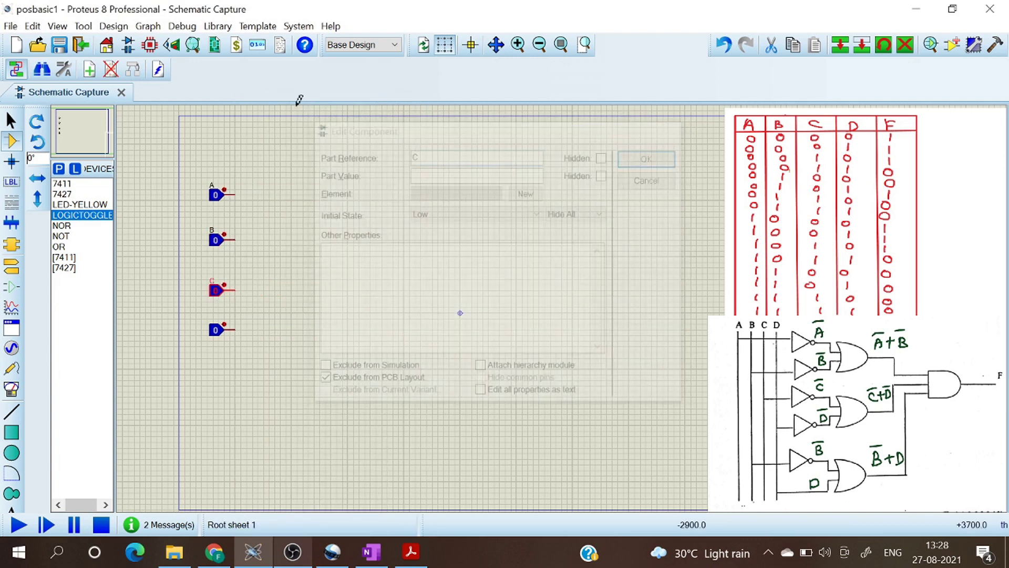
pyautogui.rightClick(216, 332)
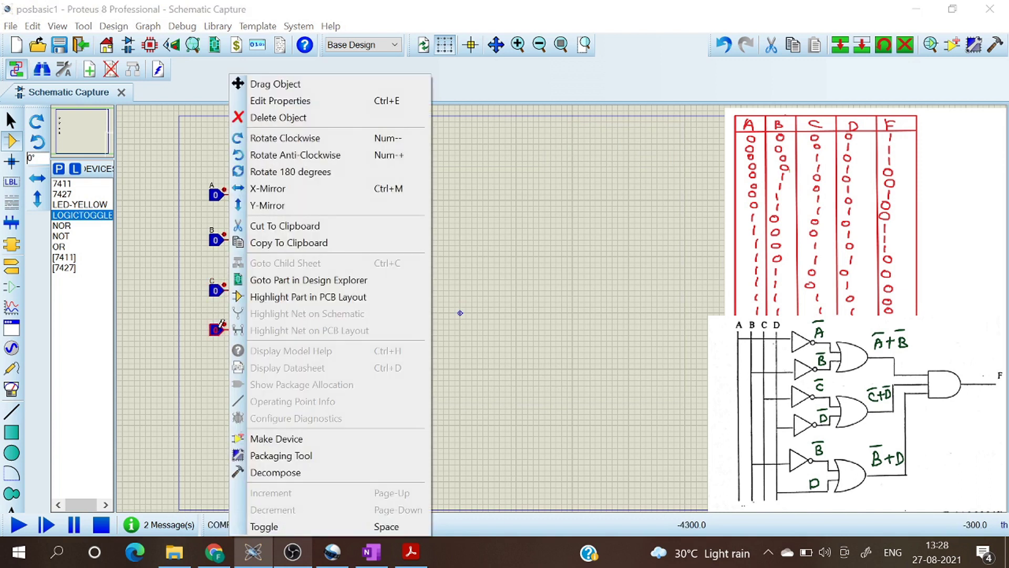
pyautogui.click(282, 99)
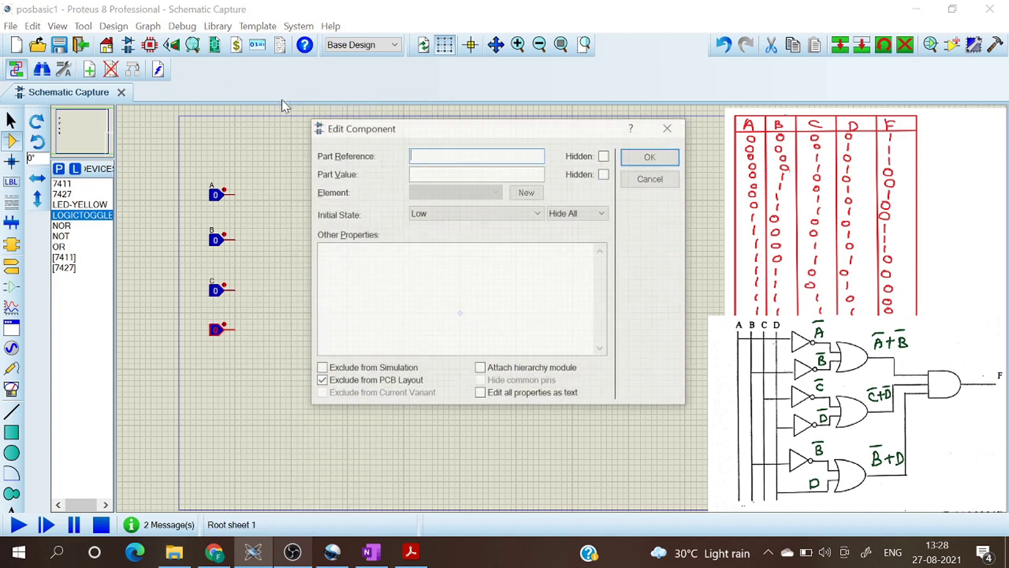
pyautogui.write('D')
pyautogui.press('Return')
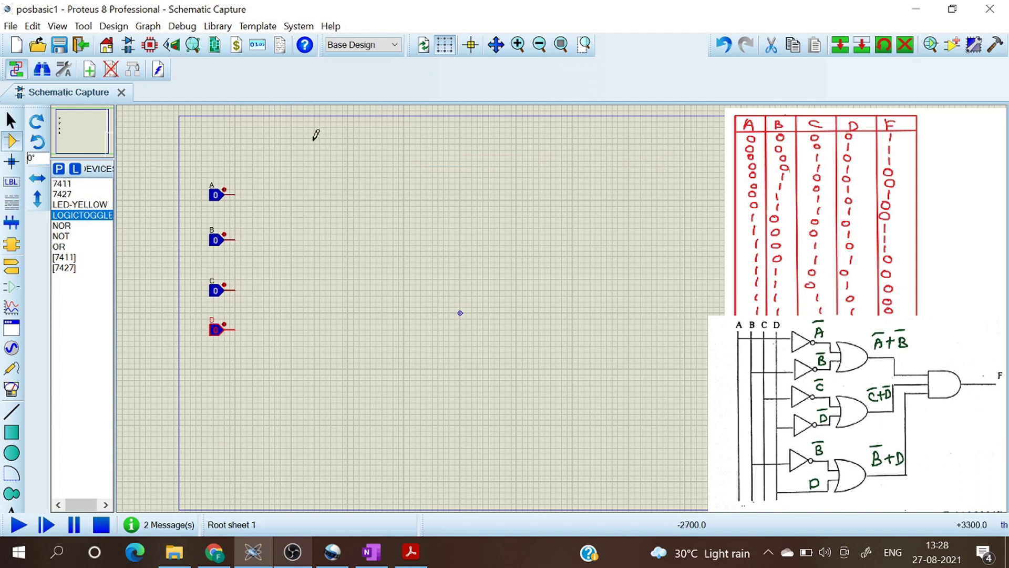
# Place five NOT gates U1–U5 beside toggles A–D and below them
pyautogui.click(60, 236)
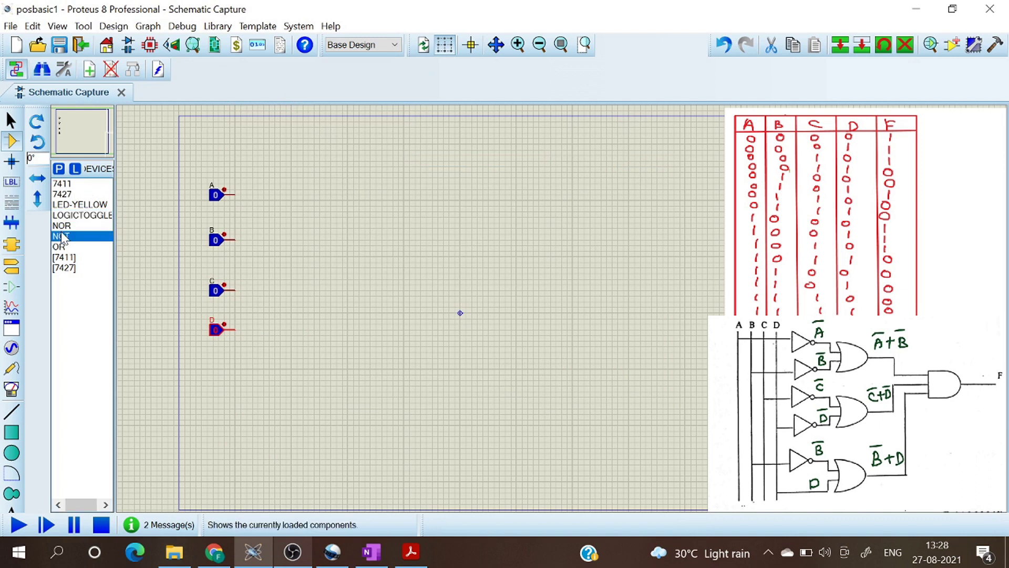
pyautogui.click(255, 190)
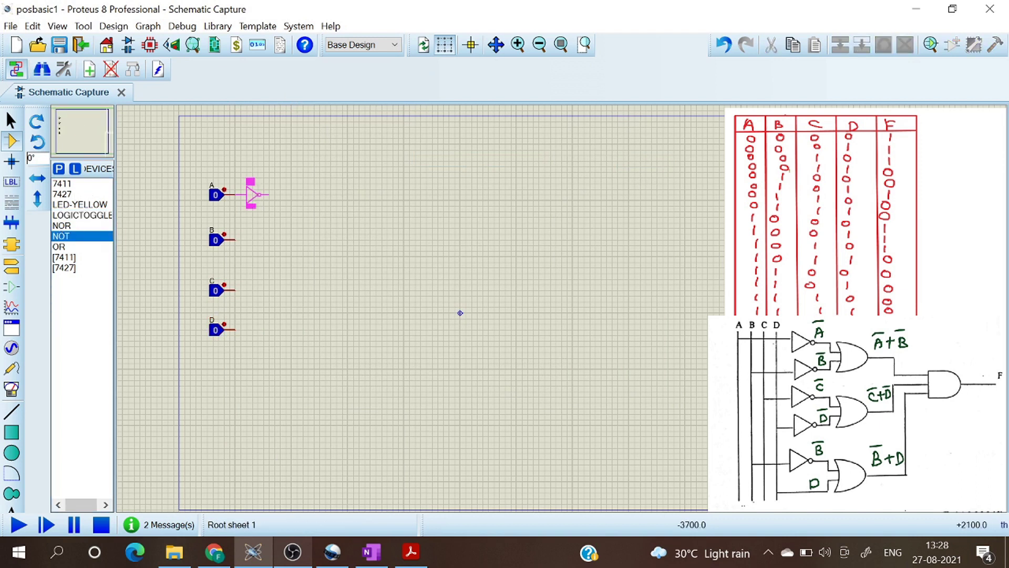
pyautogui.click(251, 194)
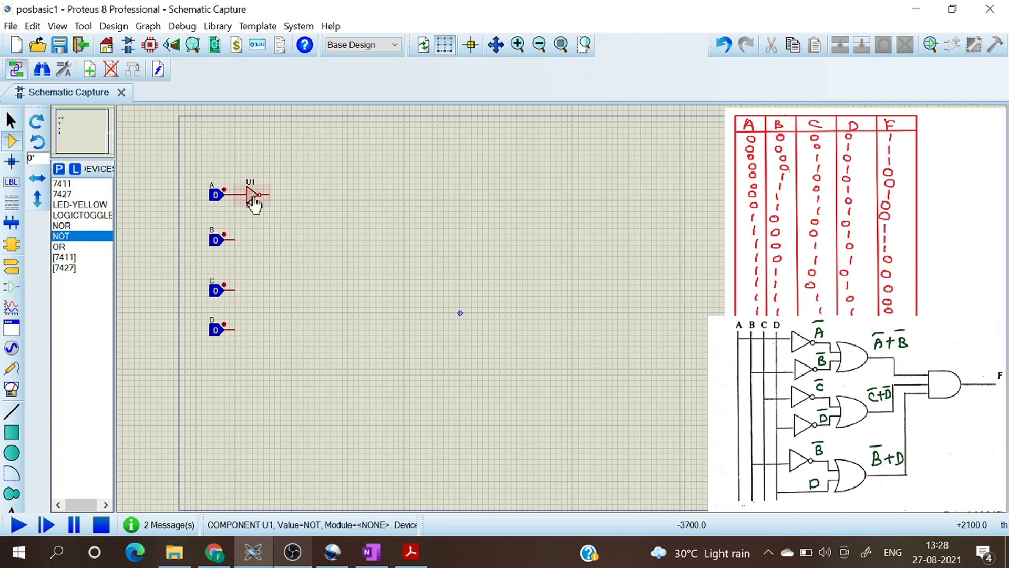
pyautogui.click(251, 239)
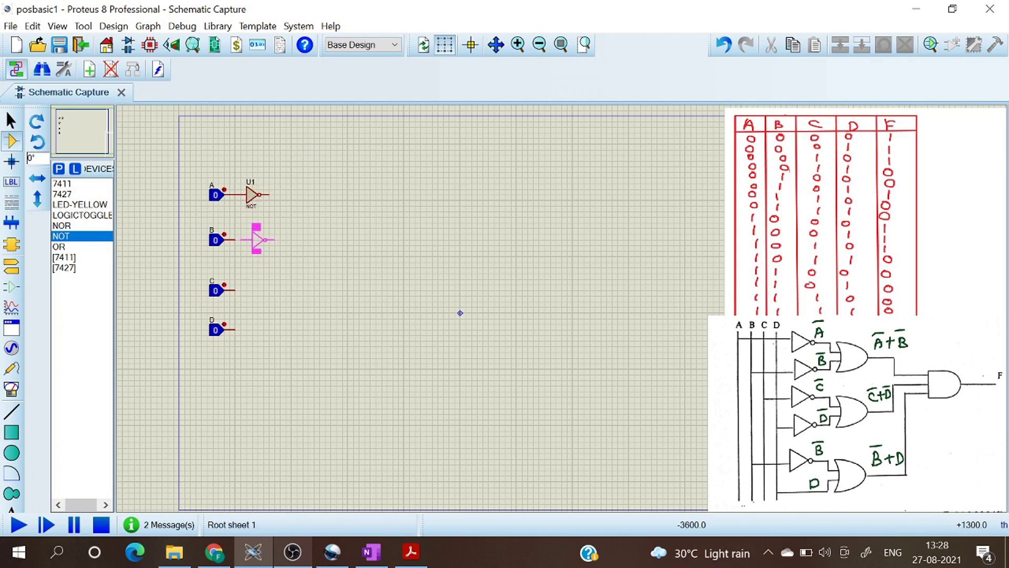
pyautogui.click(252, 239)
pyautogui.click(251, 288)
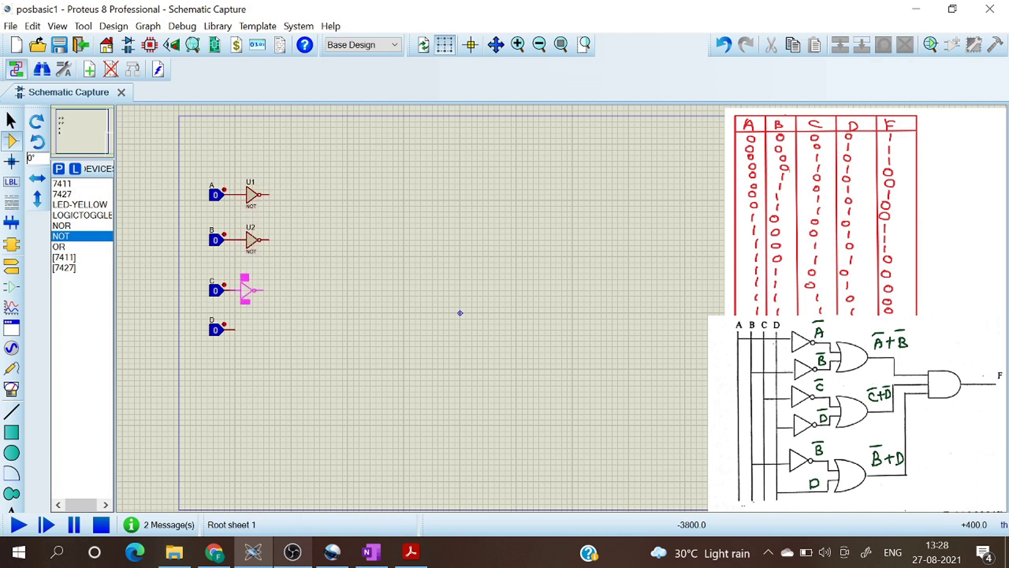
pyautogui.click(252, 291)
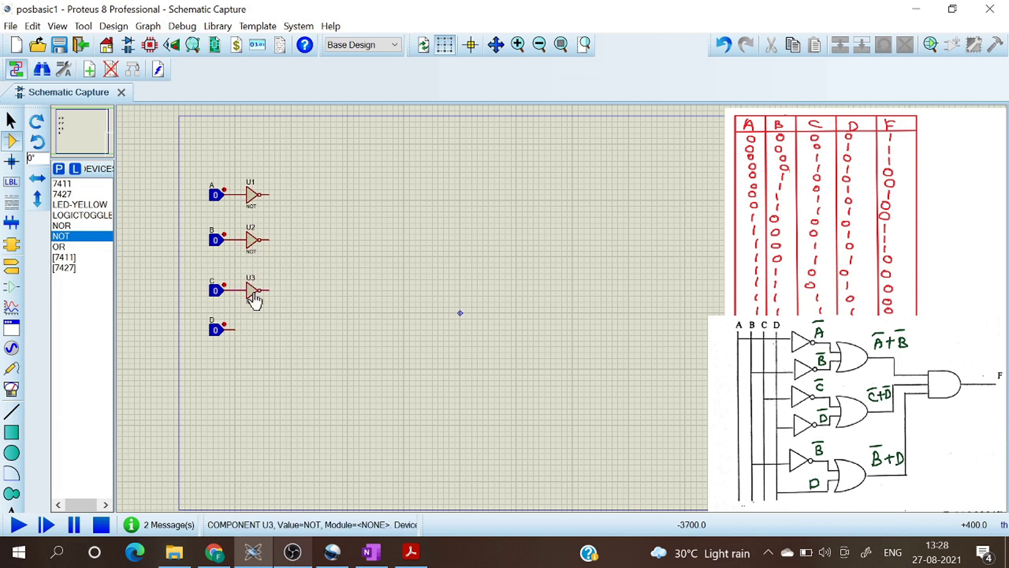
pyautogui.click(251, 325)
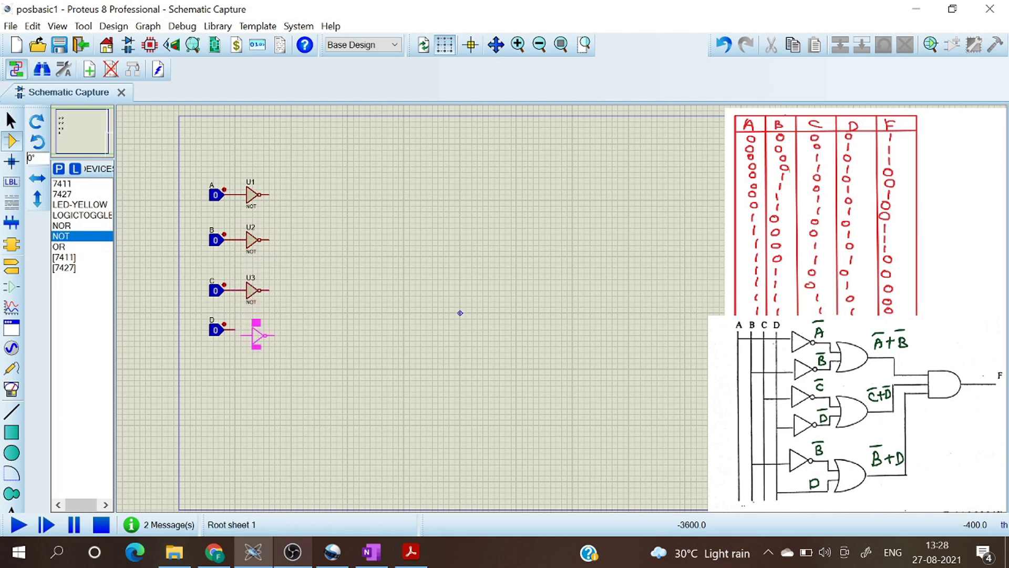
pyautogui.click(254, 330)
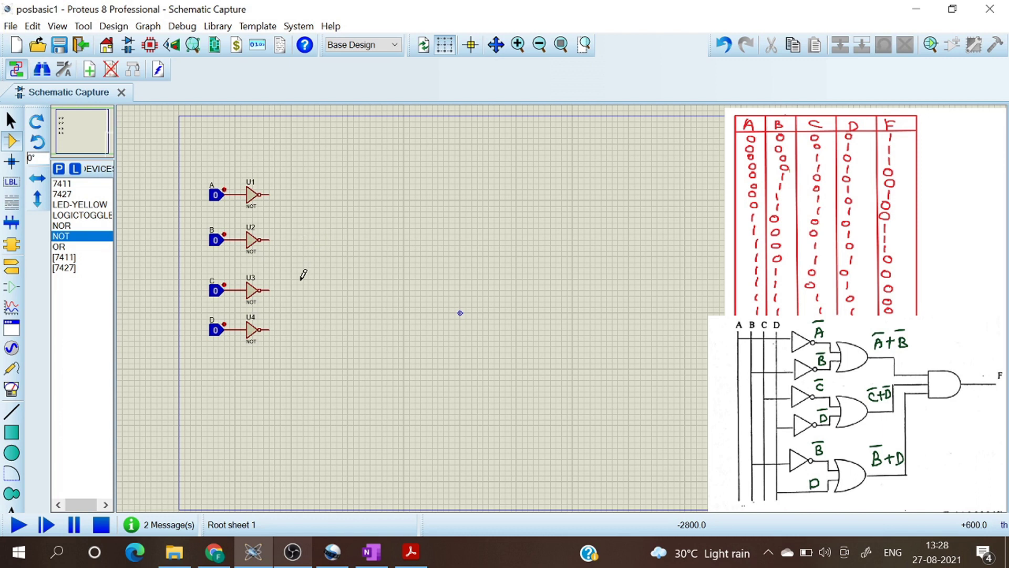
pyautogui.click(273, 362)
pyautogui.click(268, 368)
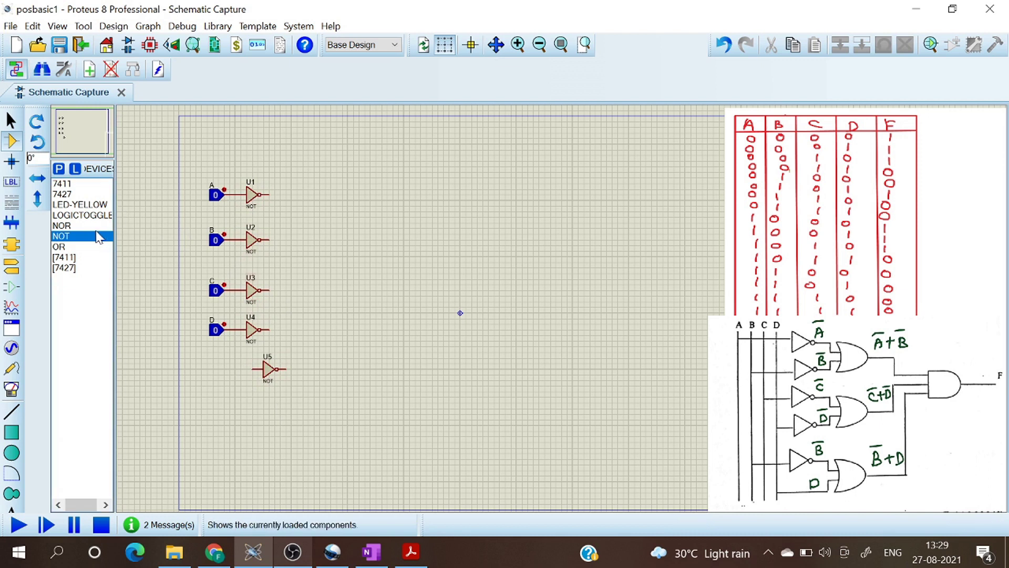
# Place three OR gates U6, U7 and U8 stacked right of the inverters
pyautogui.click(78, 247)
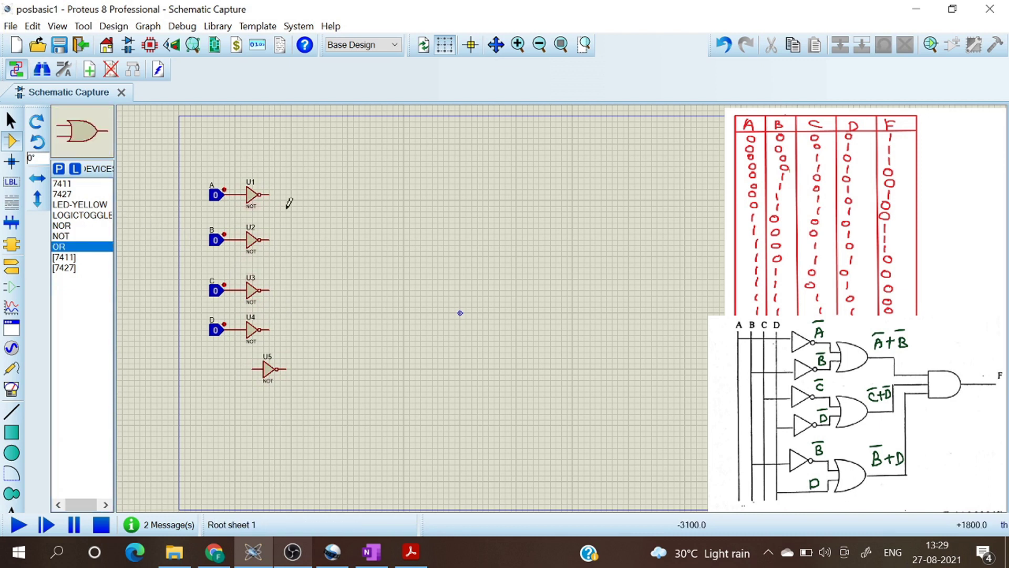
pyautogui.click(315, 214)
pyautogui.click(342, 218)
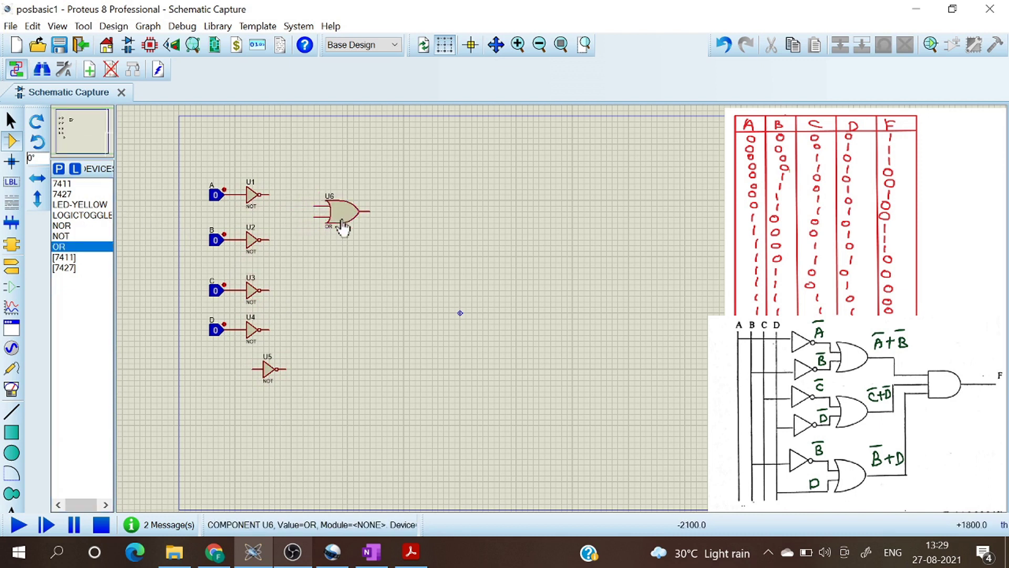
pyautogui.click(339, 310)
pyautogui.click(341, 315)
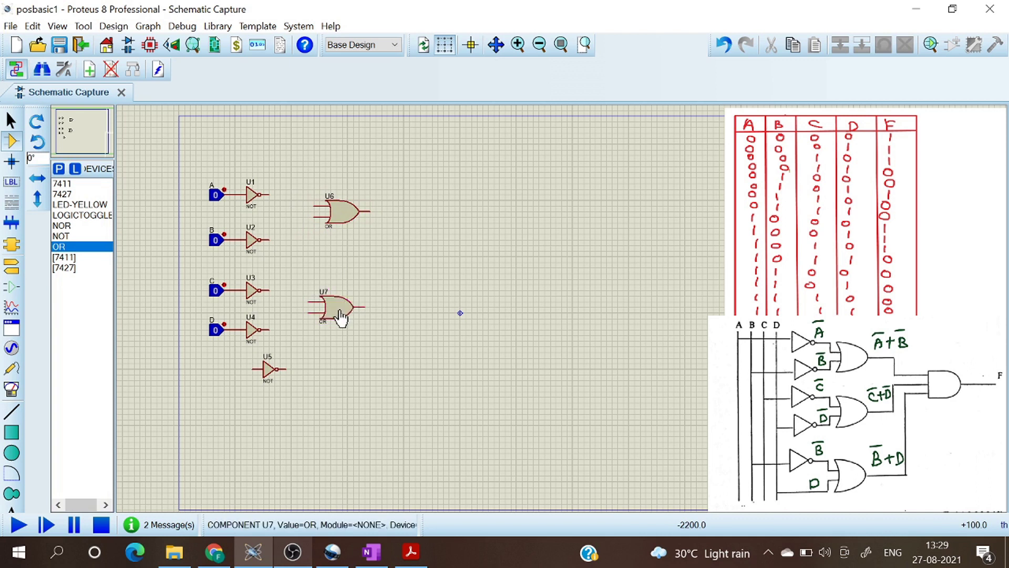
pyautogui.click(330, 386)
pyautogui.click(340, 398)
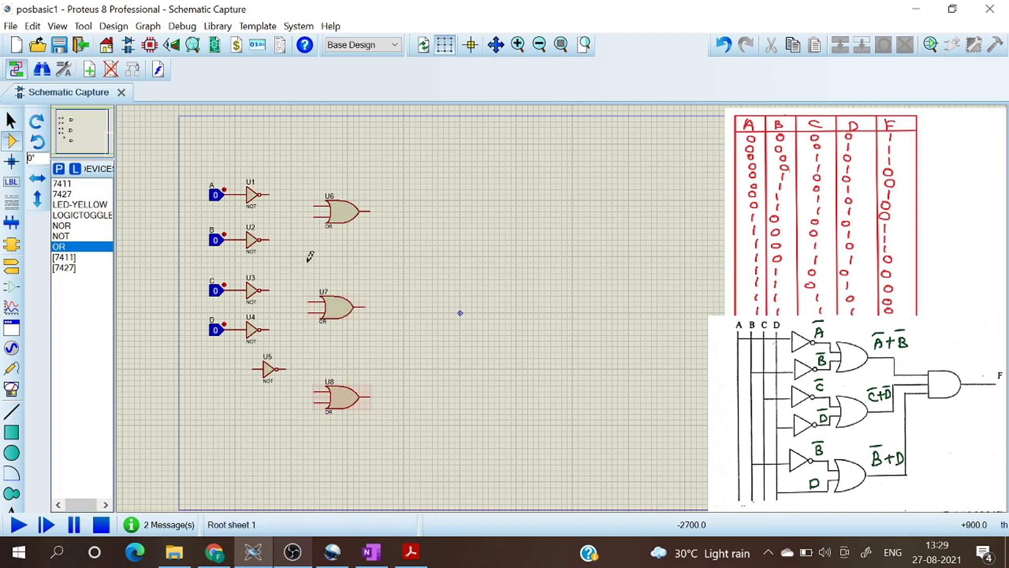
# Wire U1 and U2 outputs into OR gate U6's two inputs
pyautogui.click(268, 194)
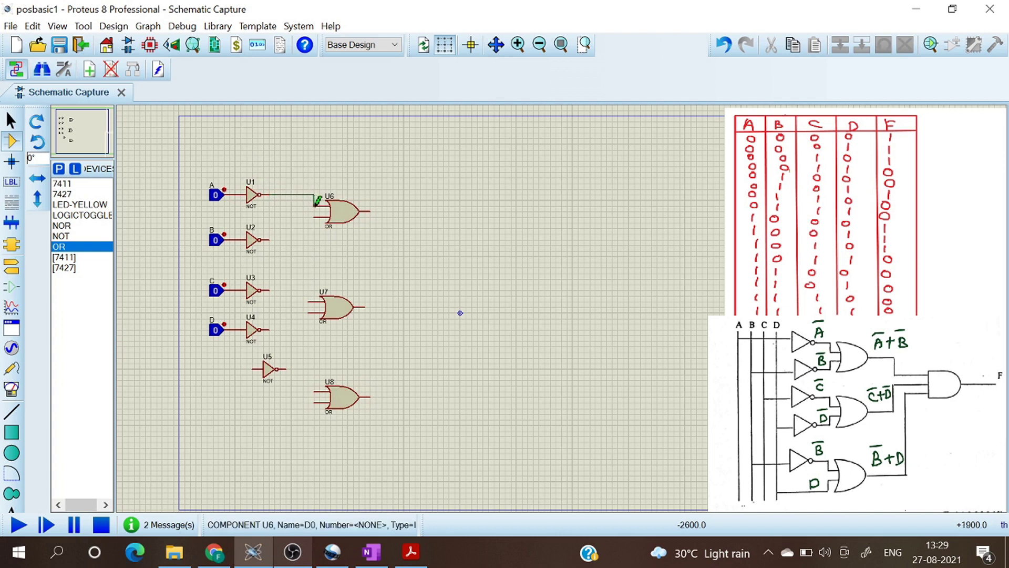
pyautogui.click(315, 205)
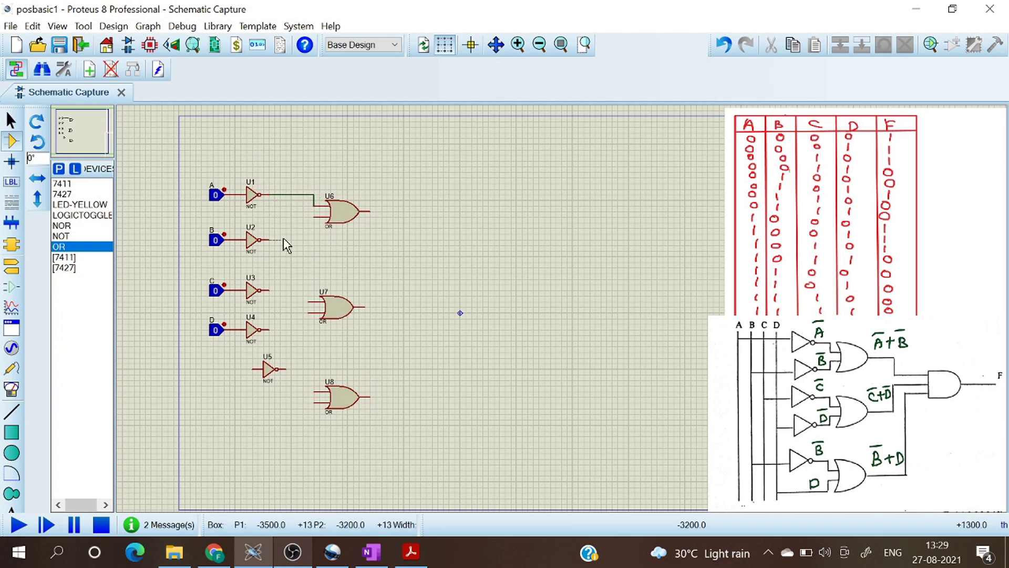
pyautogui.moveTo(266, 240); pyautogui.dragTo(284, 246)
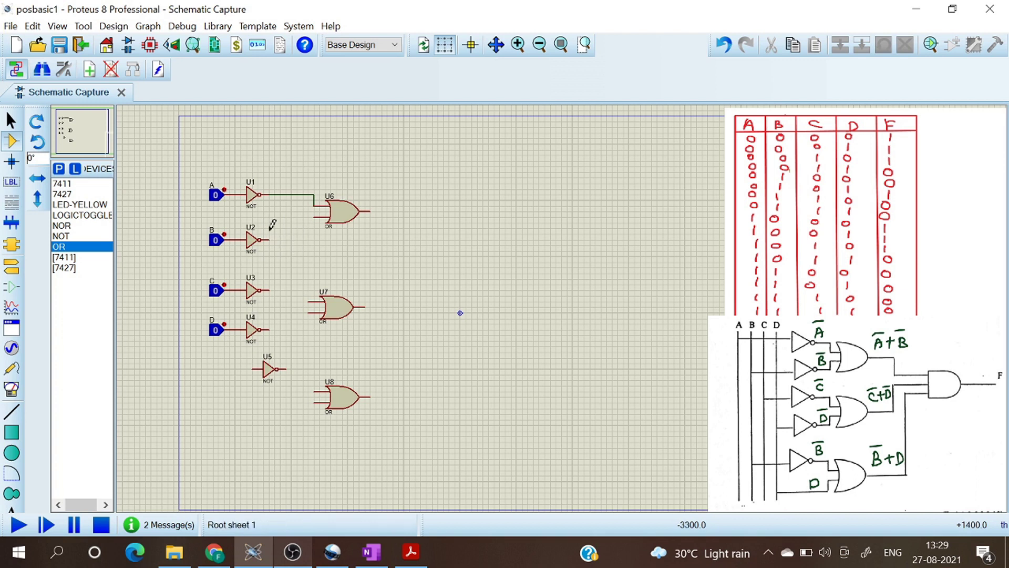
pyautogui.rightClick(296, 237)
pyautogui.click(272, 232)
pyautogui.click(310, 215)
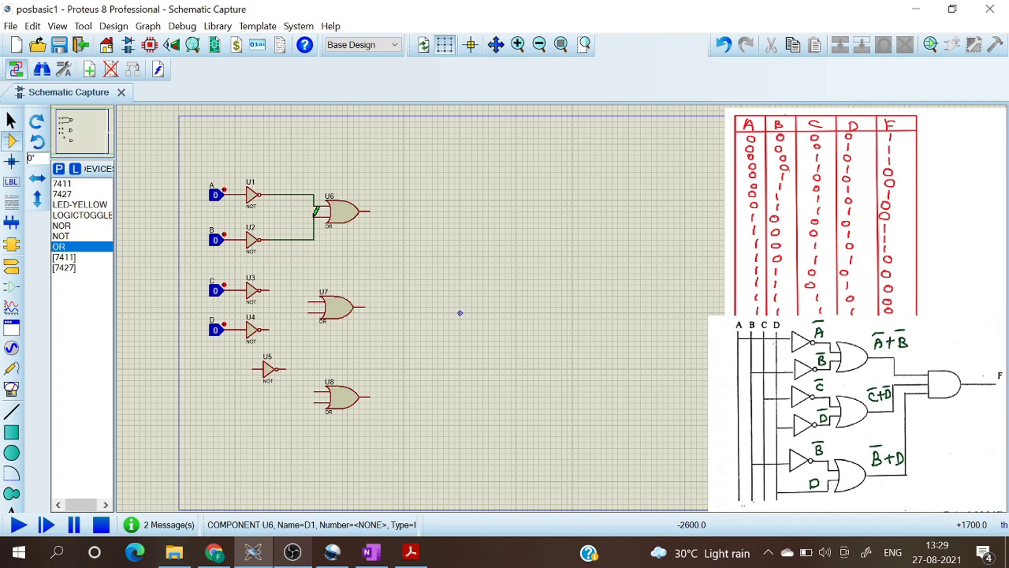
# Wire U3 and U4 outputs into OR gate U7's upper and lower inputs
pyautogui.click(268, 290)
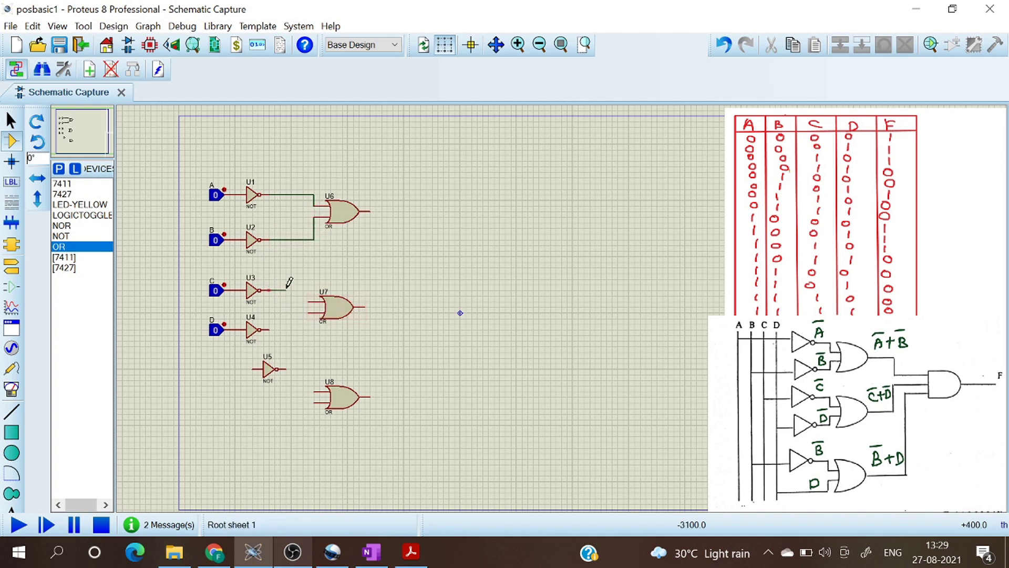
pyautogui.click(309, 299)
pyautogui.click(269, 326)
pyautogui.click(310, 320)
# Try wiring B's line to U5, undo it, and start a new wire from B's line
pyautogui.click(235, 240)
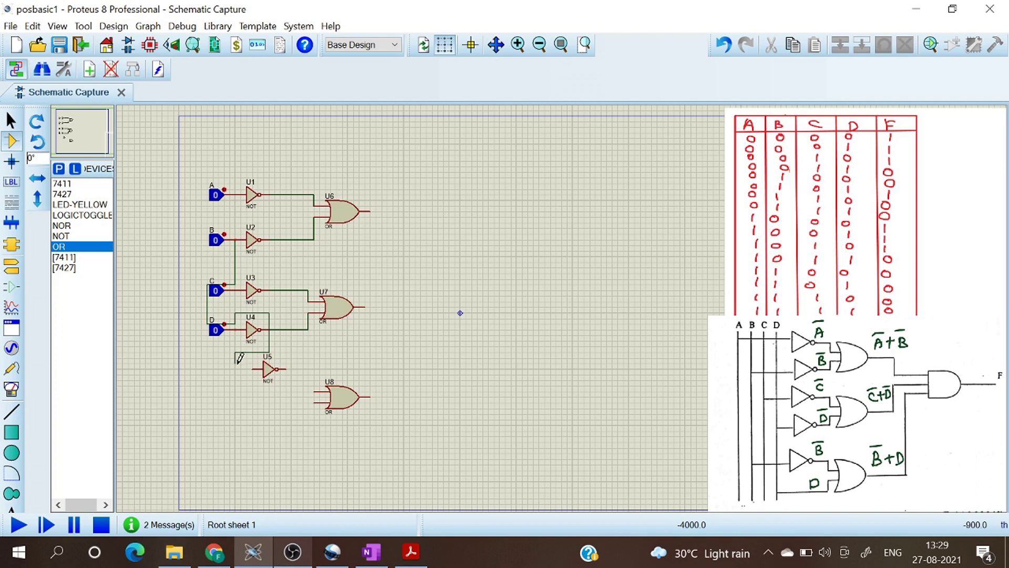
pyautogui.click(251, 368)
pyautogui.hotkey('ctrl', 'z')
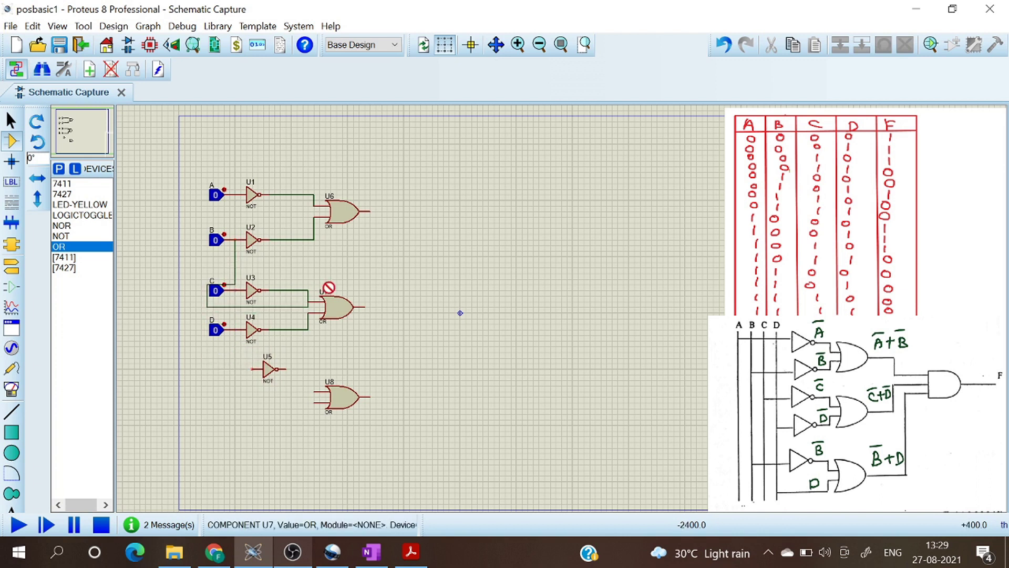
pyautogui.click(235, 250)
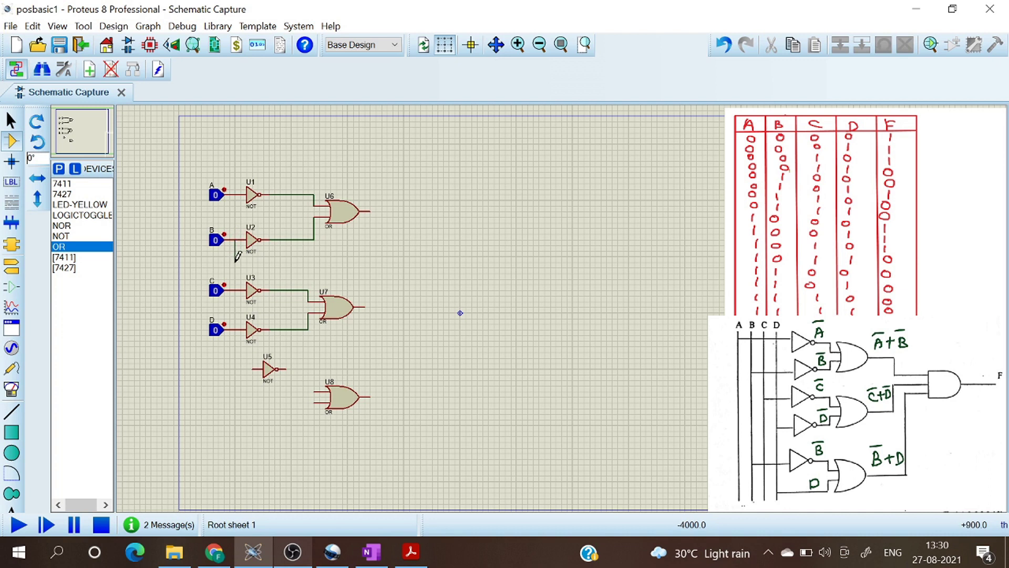
pyautogui.click(235, 254)
# Delete the stray wire from B's line and the unneeded NOT gate U5
pyautogui.rightClick(247, 247)
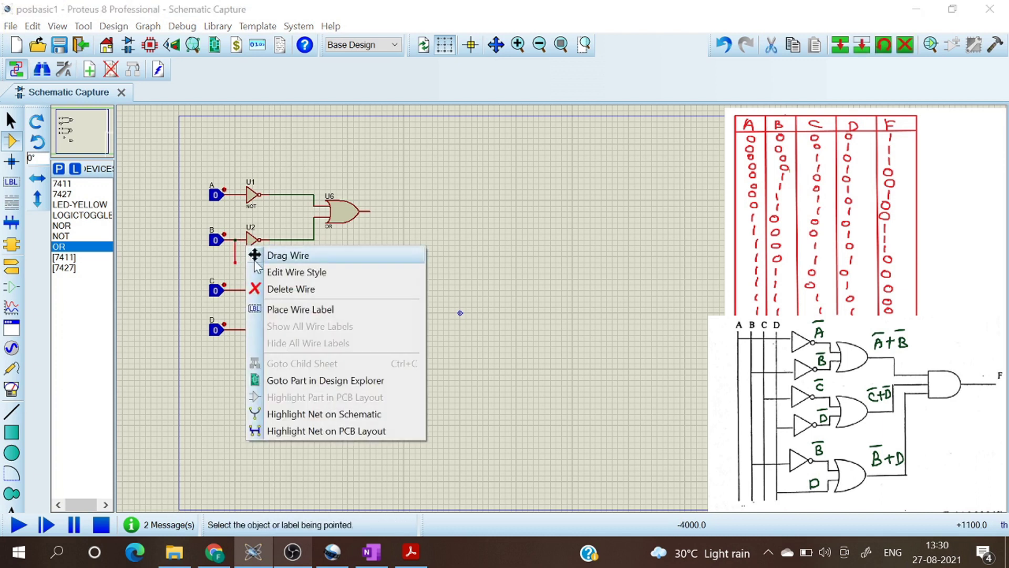
pyautogui.click(257, 288)
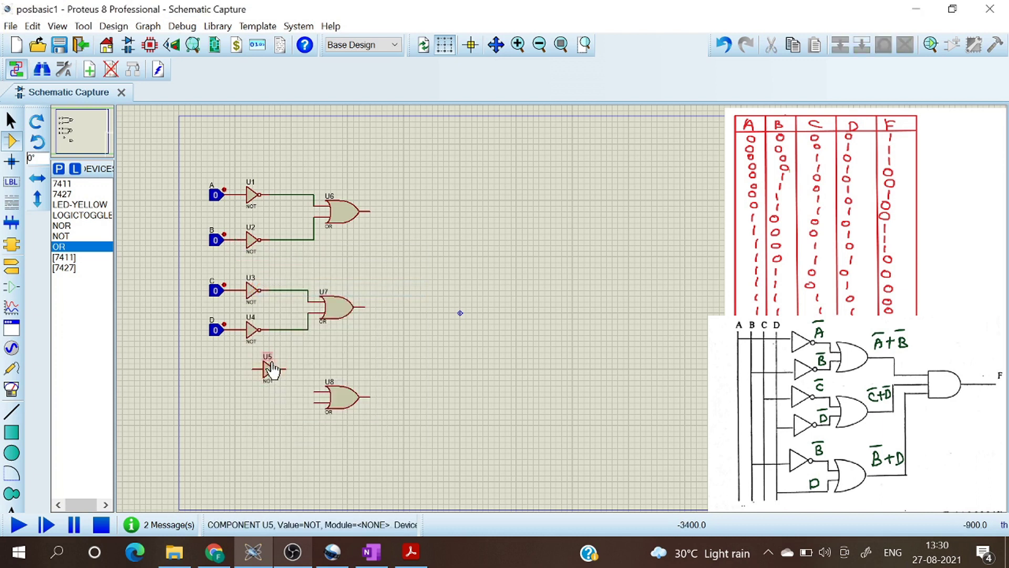
pyautogui.moveTo(252, 358); pyautogui.dragTo(295, 389)
pyautogui.press('Delete')
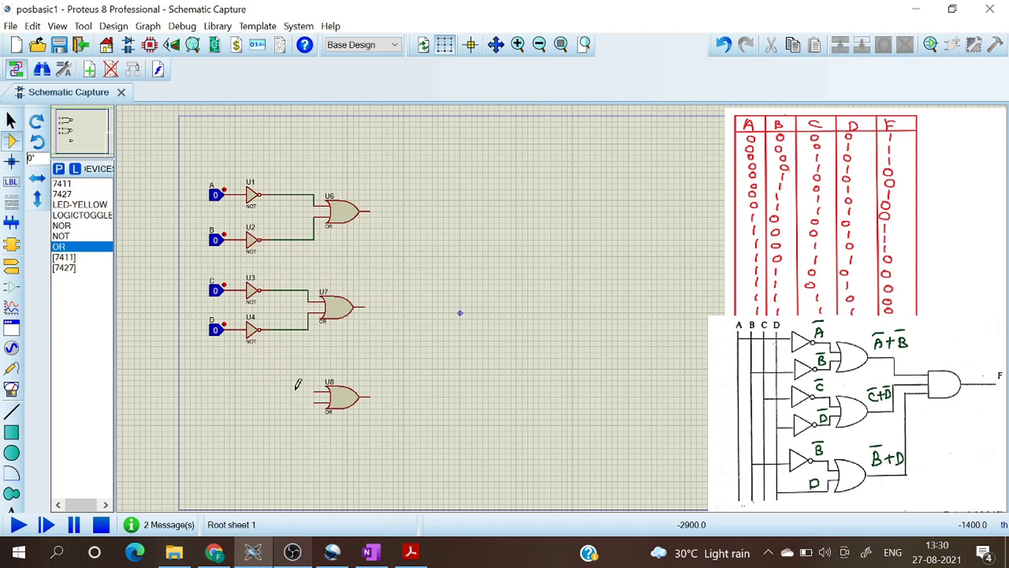
# Wire U2's output and input D's line into OR gate U8's two inputs
pyautogui.click(279, 239)
pyautogui.click(315, 390)
pyautogui.click(235, 328)
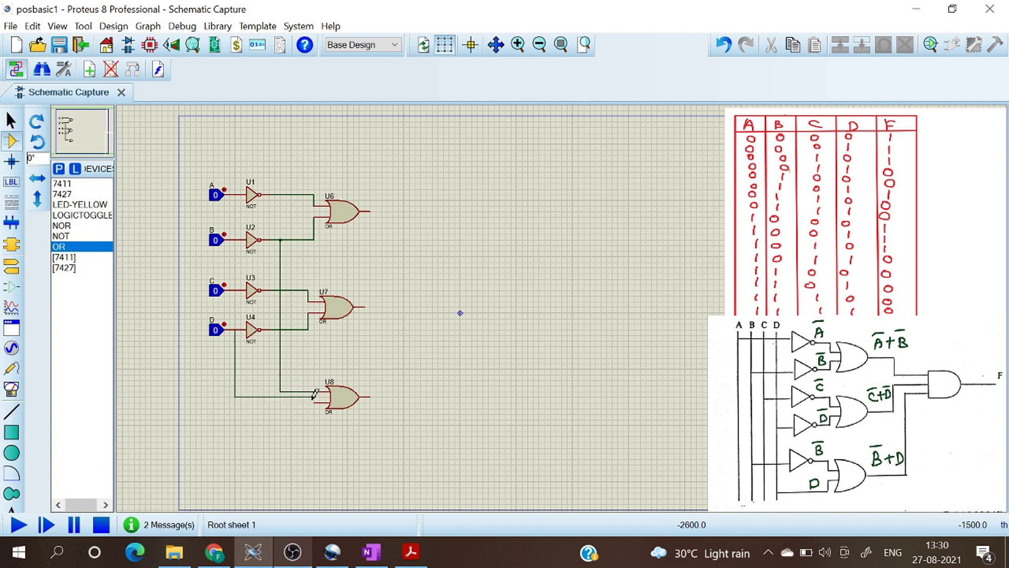
pyautogui.click(315, 403)
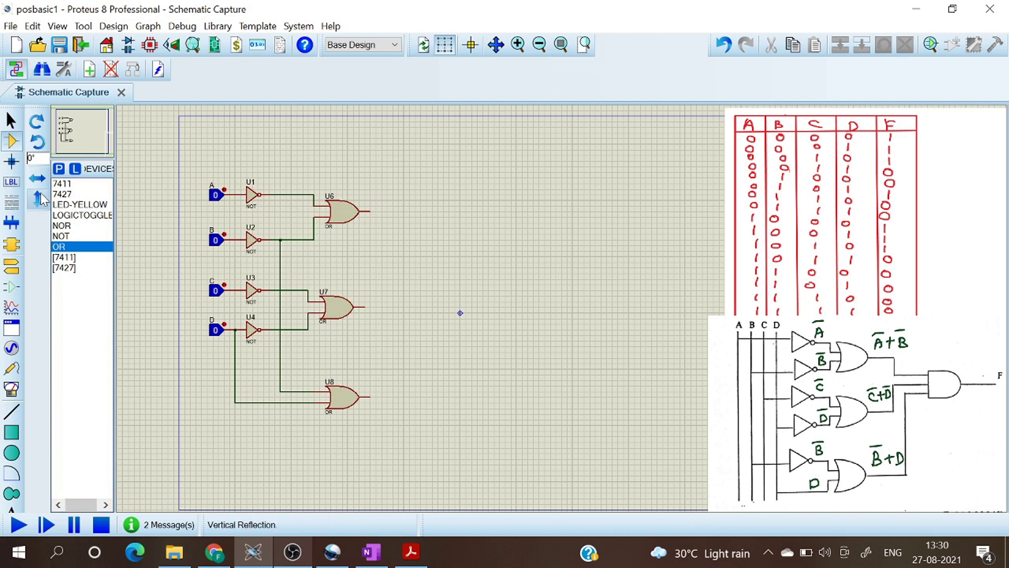
# Place 7411 AND gate U5:A to the right of the OR gates
pyautogui.click(72, 186)
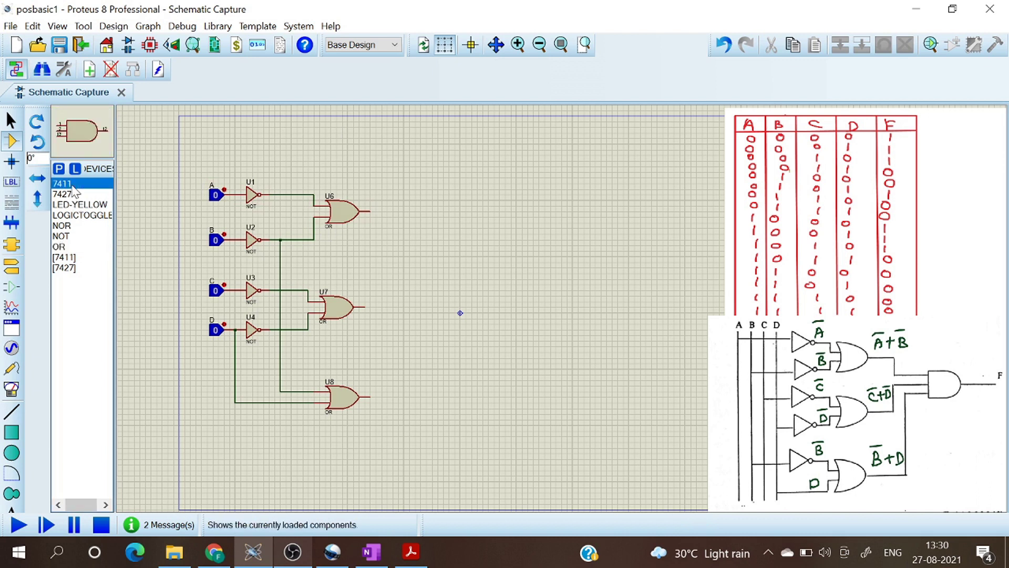
pyautogui.click(501, 270)
pyautogui.click(473, 284)
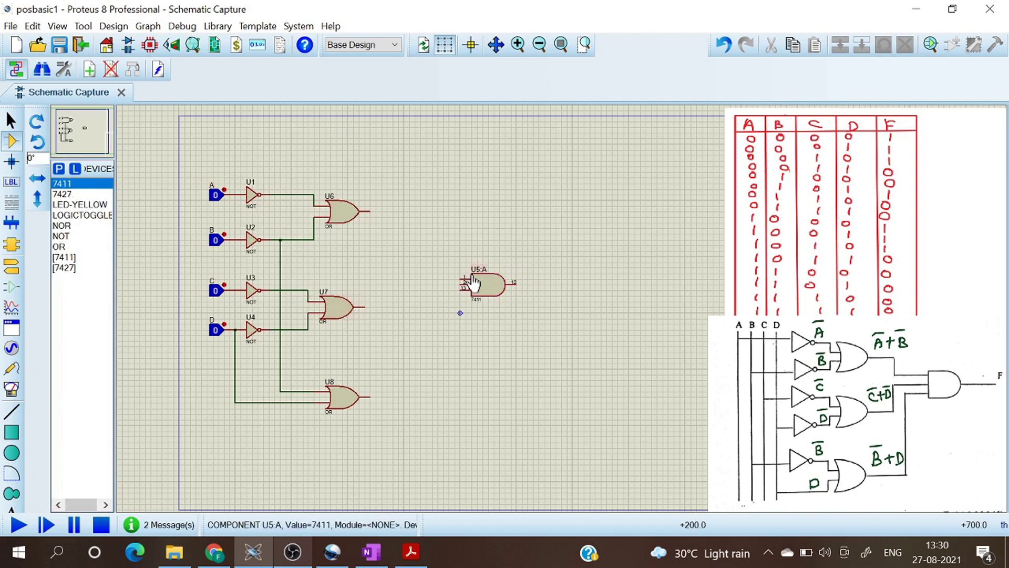
pyautogui.click(371, 209)
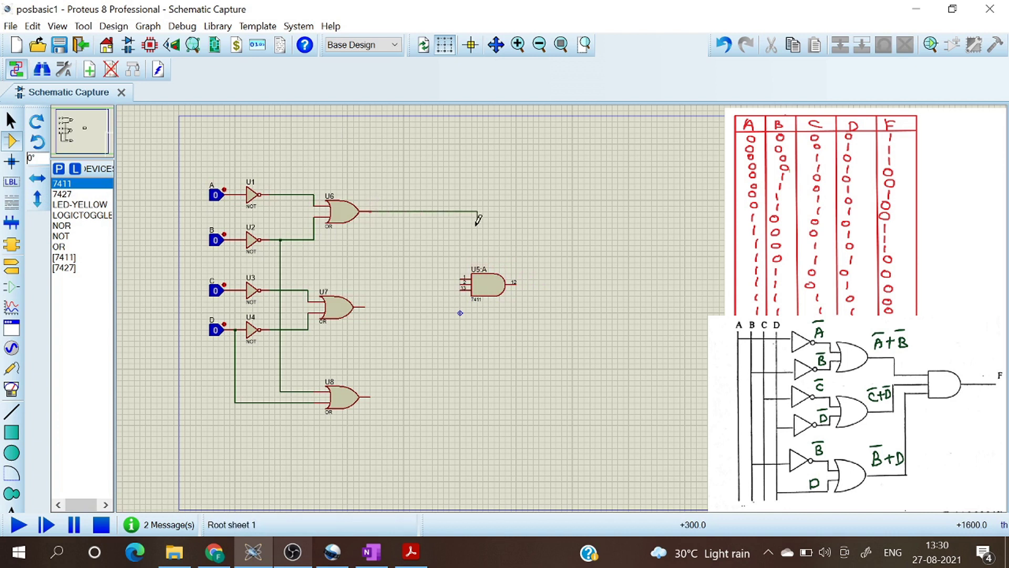
# Wire outputs of U6, U7 and U8 into U5:A's first, second and third inputs
pyautogui.click(465, 274)
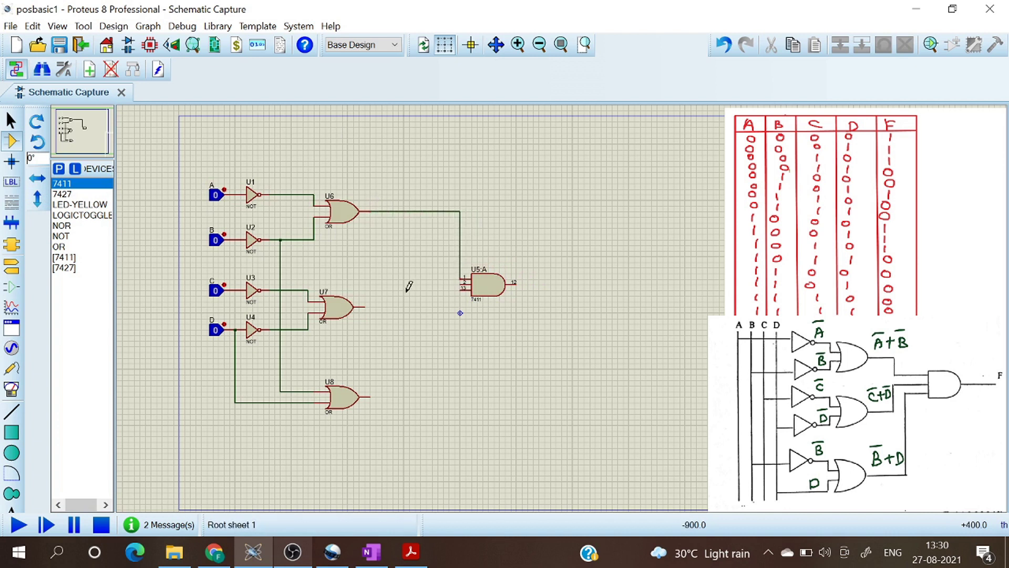
pyautogui.click(368, 303)
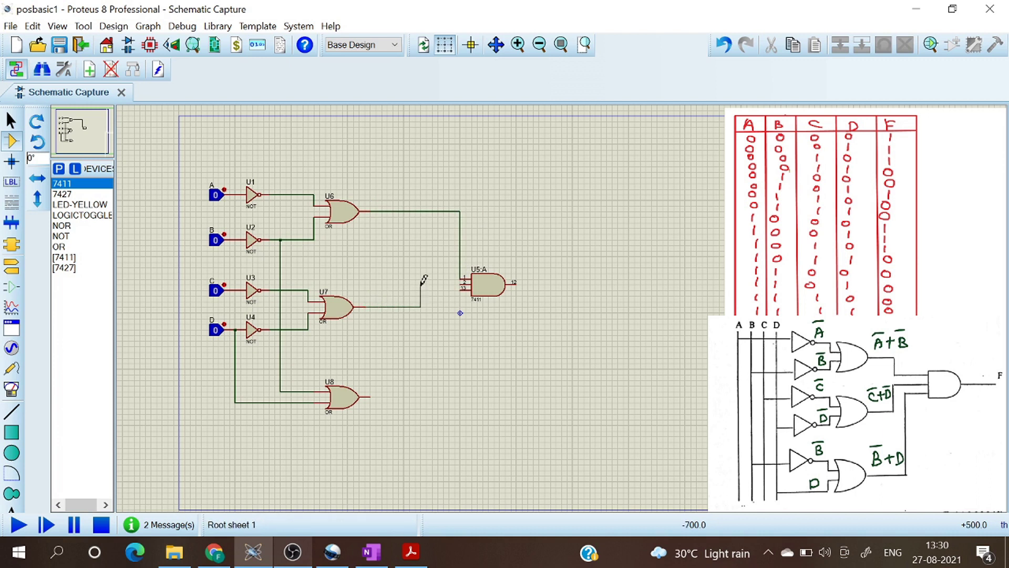
pyautogui.click(462, 282)
pyautogui.click(371, 397)
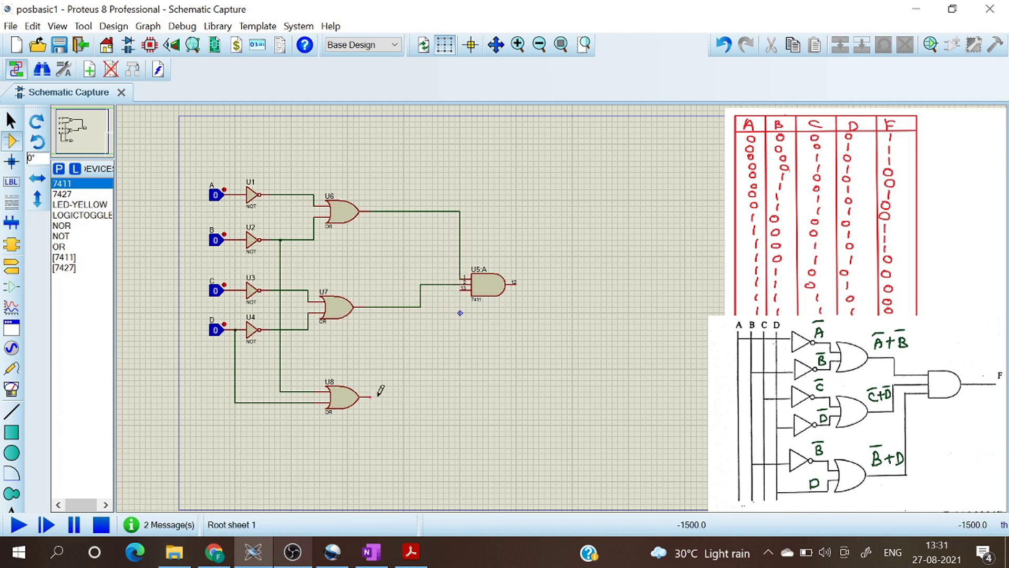
pyautogui.click(460, 287)
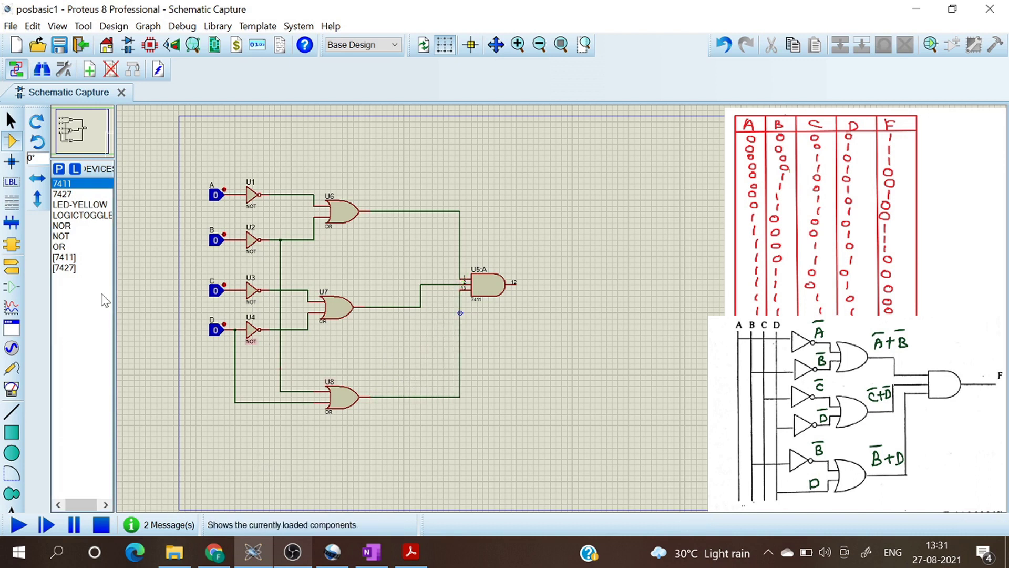
# Place yellow LED D1 at U5:A's output and a GROUND terminal beneath it
pyautogui.click(89, 205)
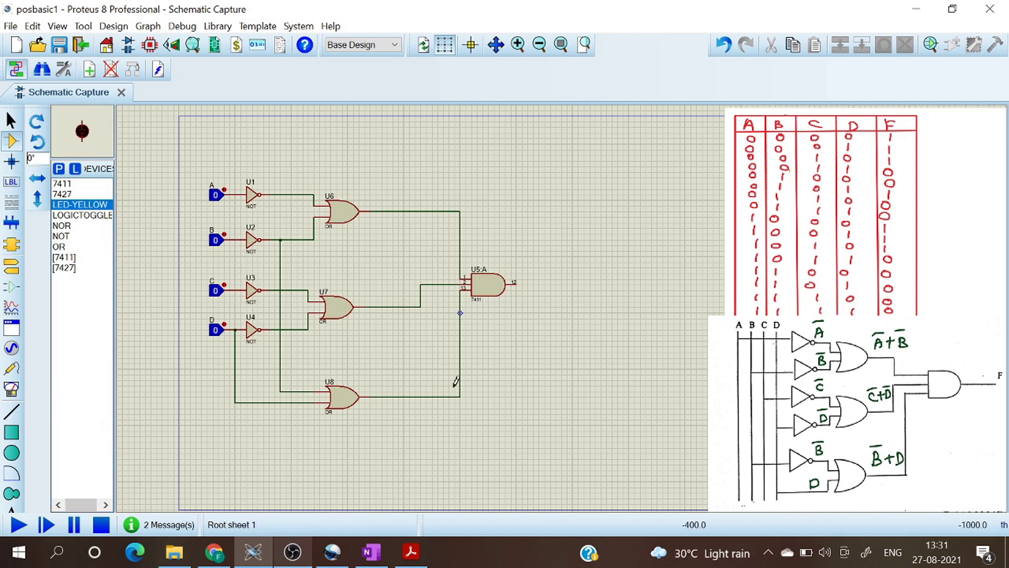
pyautogui.click(517, 301)
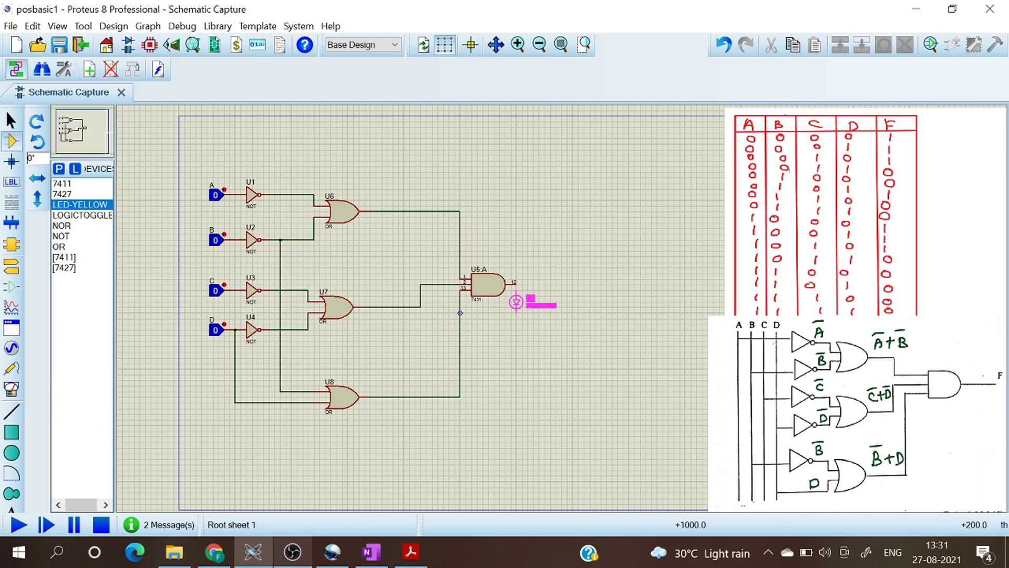
pyautogui.click(517, 301)
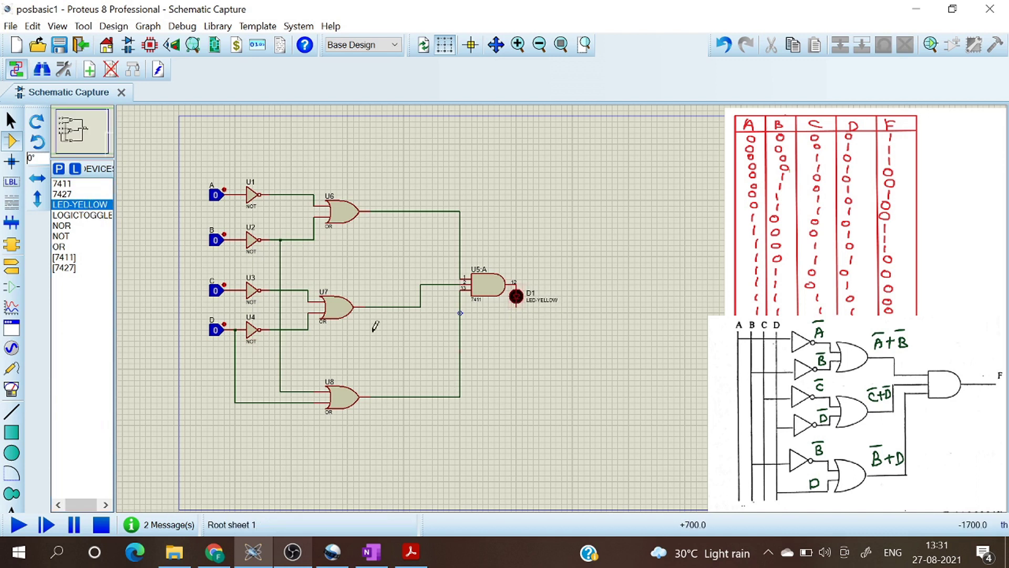
pyautogui.click(12, 265)
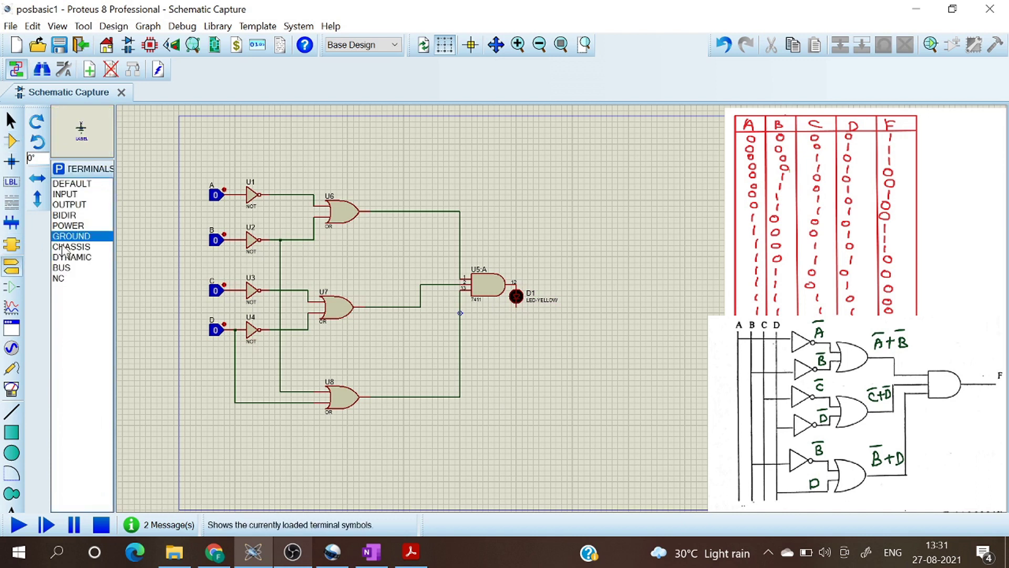
pyautogui.click(516, 329)
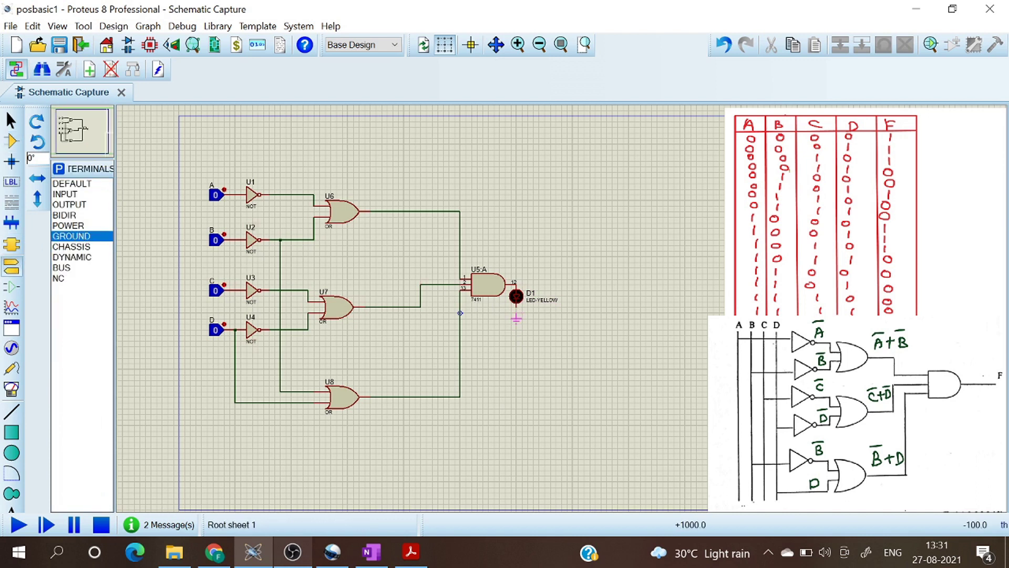
pyautogui.click(519, 307)
# Start the simulation and toggle C and D through combinations with A and B at 0
pyautogui.click(20, 525)
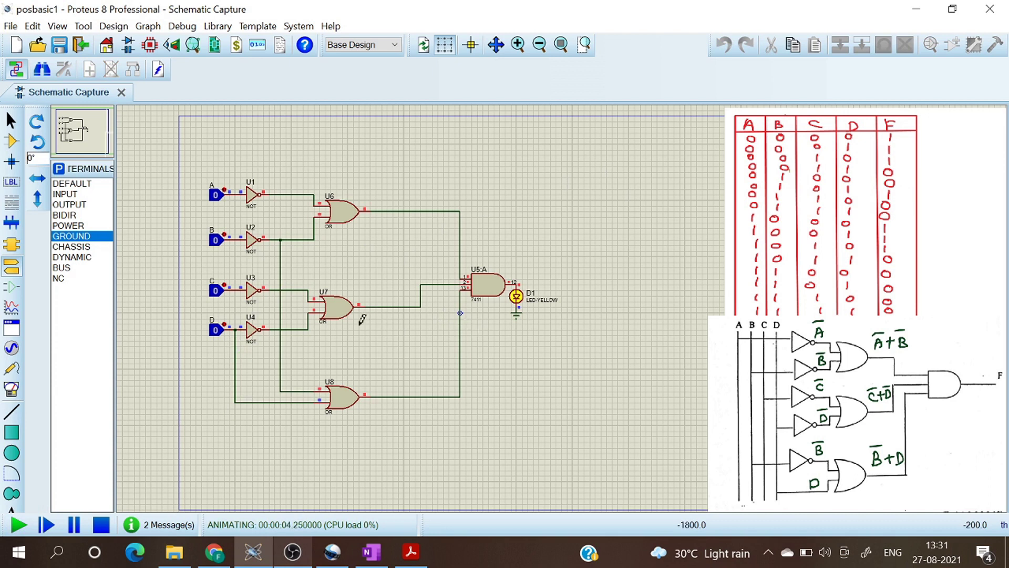
pyautogui.click(224, 322)
pyautogui.click(225, 284)
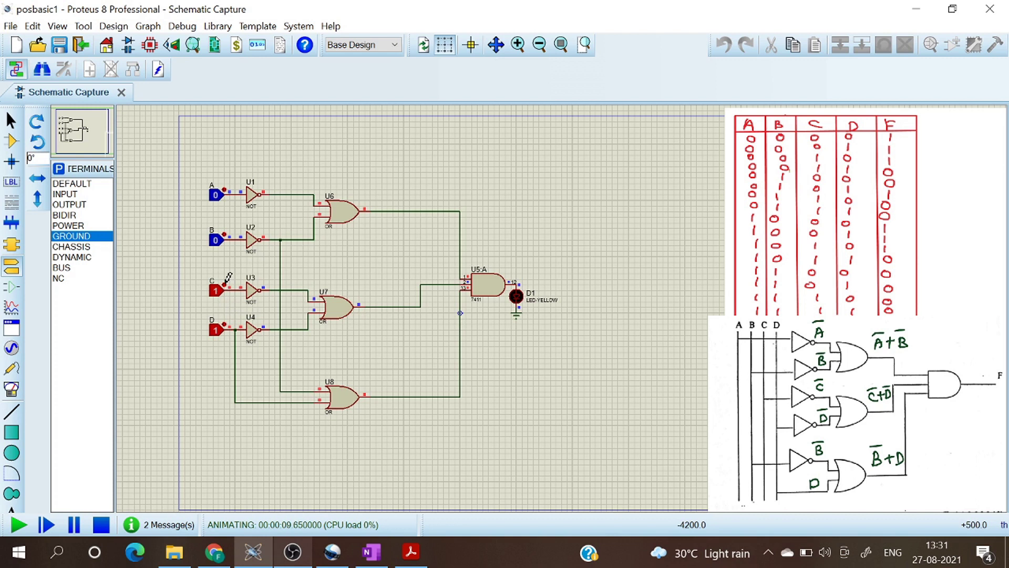
pyautogui.click(224, 323)
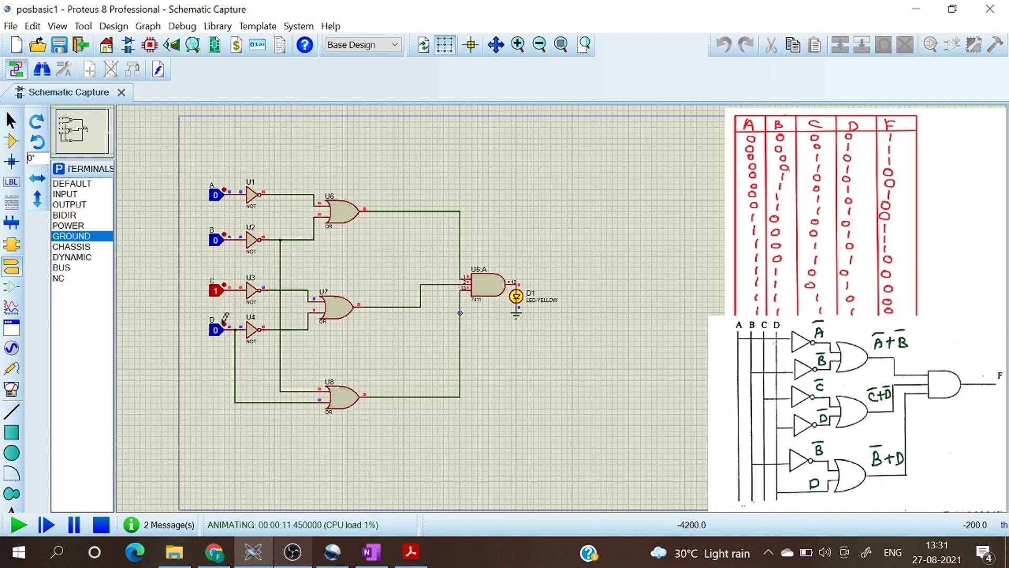
pyautogui.click(225, 321)
# With B high, cycle C and D through their combinations while watching LED D1
pyautogui.click(225, 234)
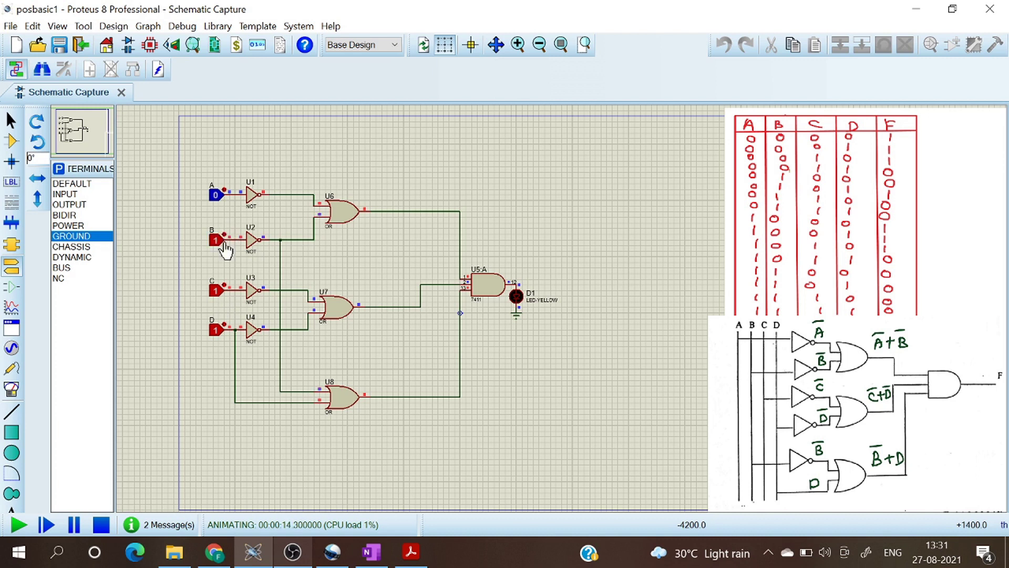
pyautogui.click(225, 285)
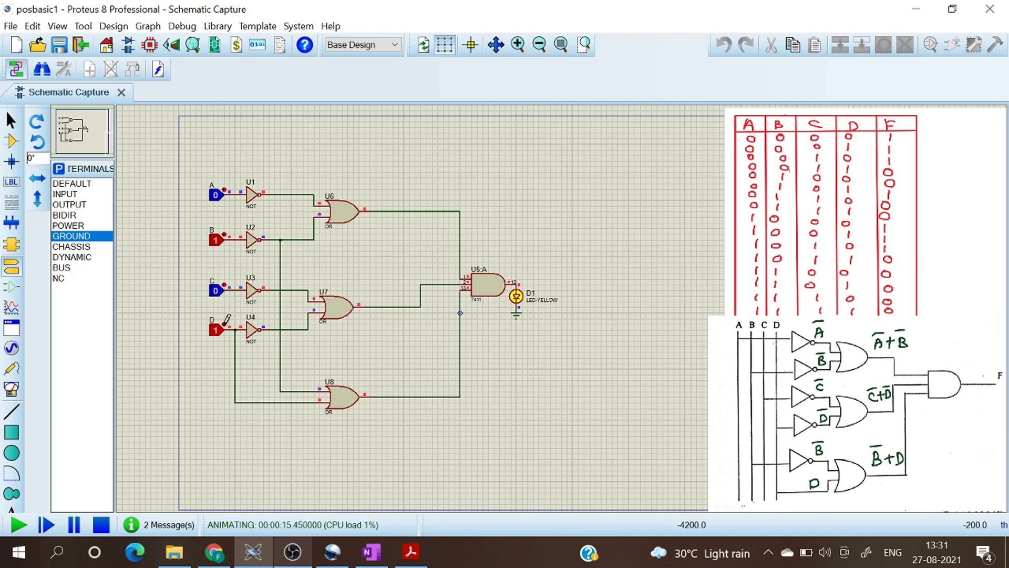
pyautogui.click(226, 321)
pyautogui.click(226, 320)
pyautogui.click(225, 284)
pyautogui.click(226, 320)
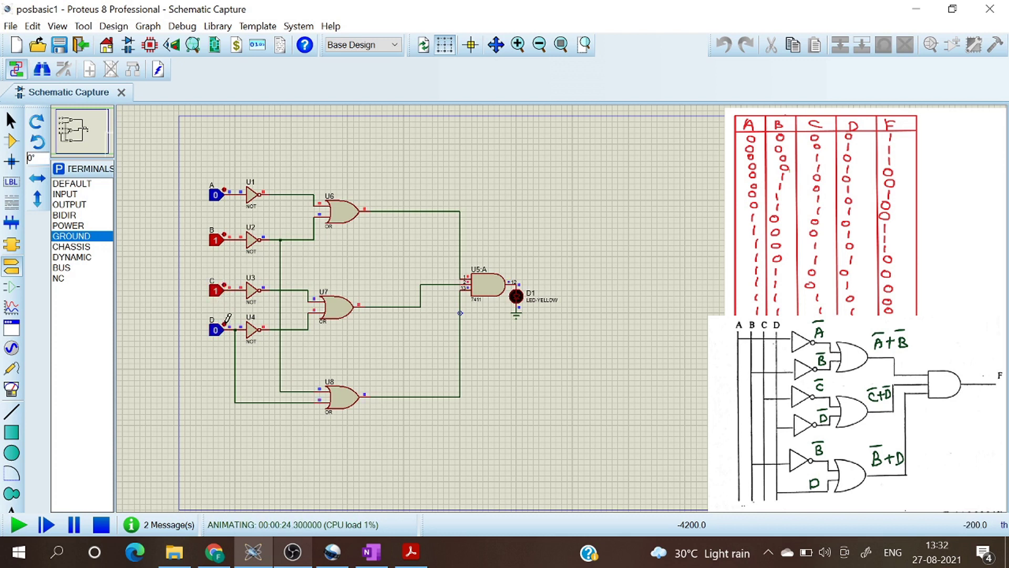
pyautogui.click(227, 318)
# Set A high with B low and cycle C and D through their combinations
pyautogui.click(226, 187)
pyautogui.click(226, 233)
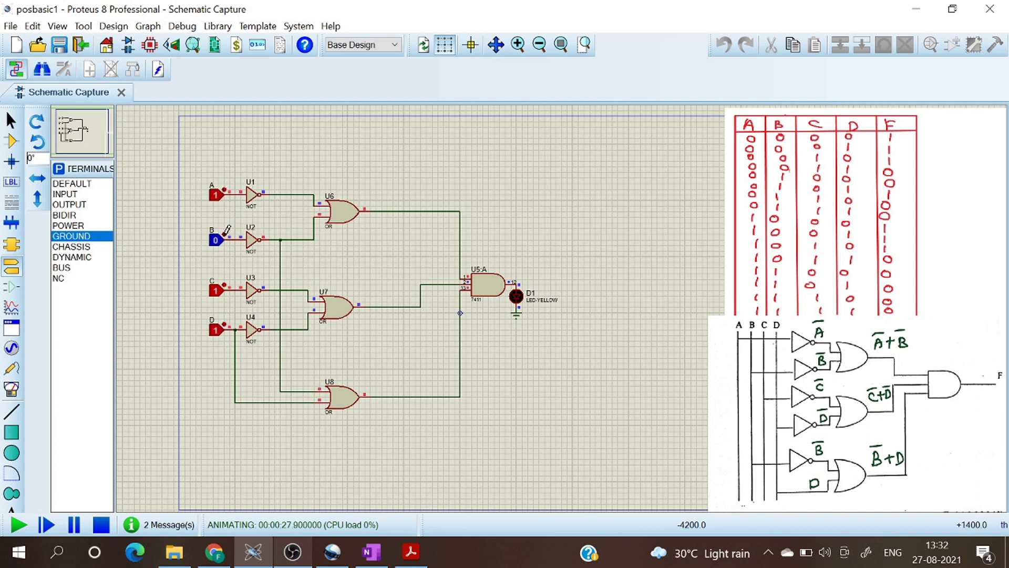
pyautogui.click(226, 278)
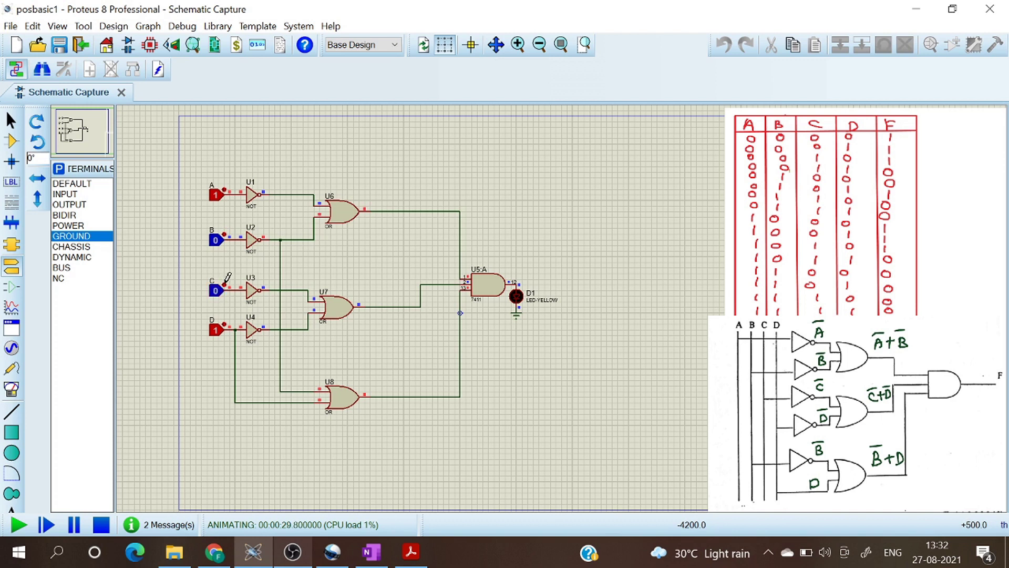
pyautogui.click(224, 323)
pyautogui.click(226, 320)
pyautogui.click(226, 321)
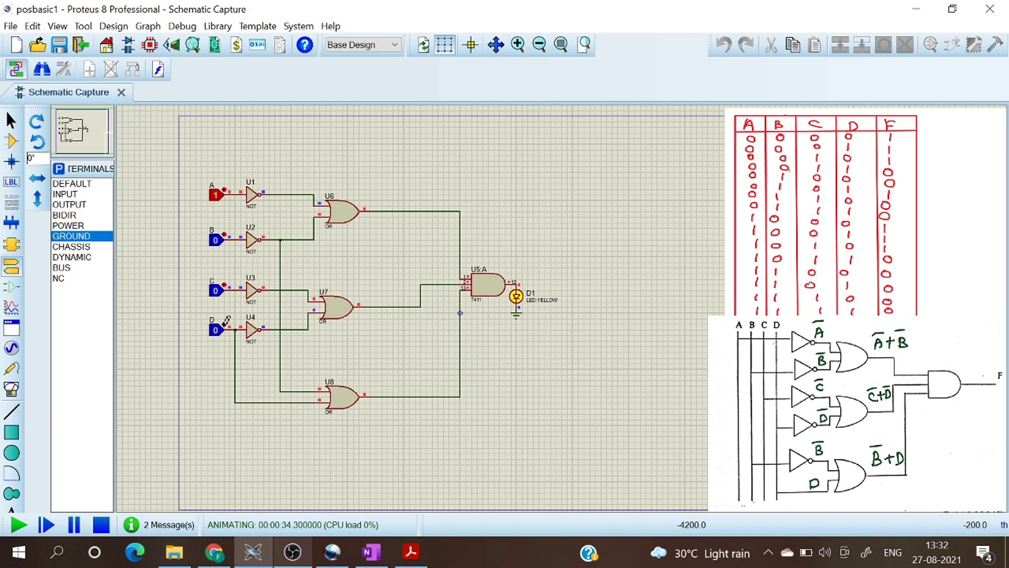
pyautogui.click(227, 278)
pyautogui.click(225, 321)
pyautogui.click(225, 321)
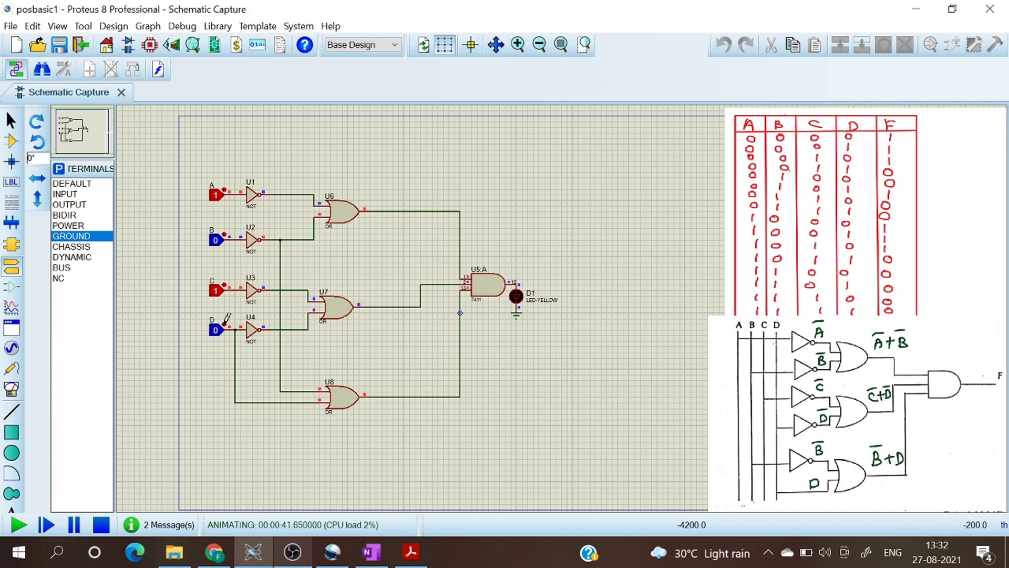
pyautogui.click(225, 283)
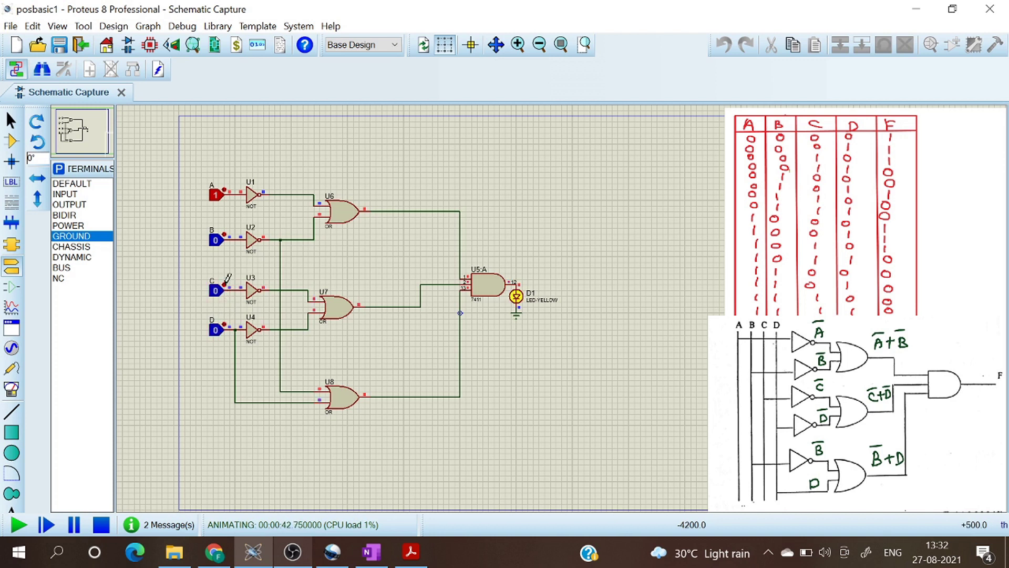
# Set B high, toggle D, then set C high, leaving A, B, C high and D low
pyautogui.click(225, 235)
pyautogui.click(225, 320)
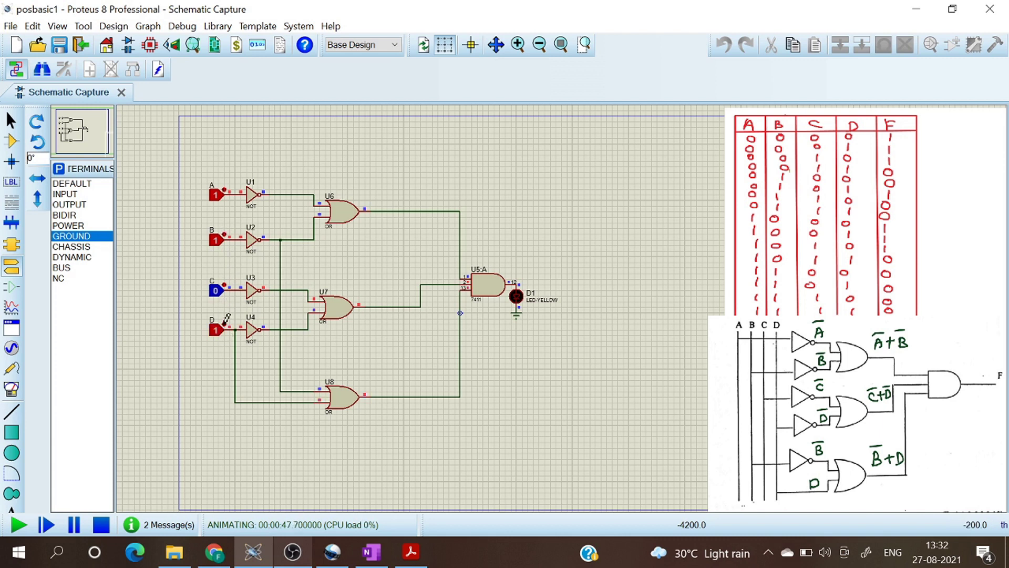
pyautogui.click(225, 322)
pyautogui.click(226, 281)
# Place four LOGICTOGGLE parts stacked down the left of the new schematic
pyautogui.click(226, 319)
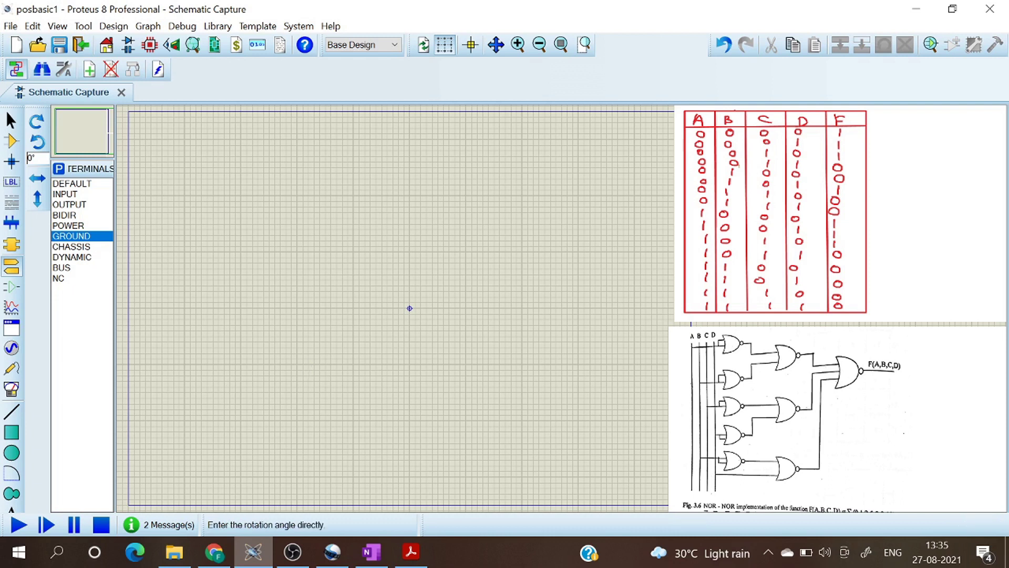
pyautogui.click(13, 142)
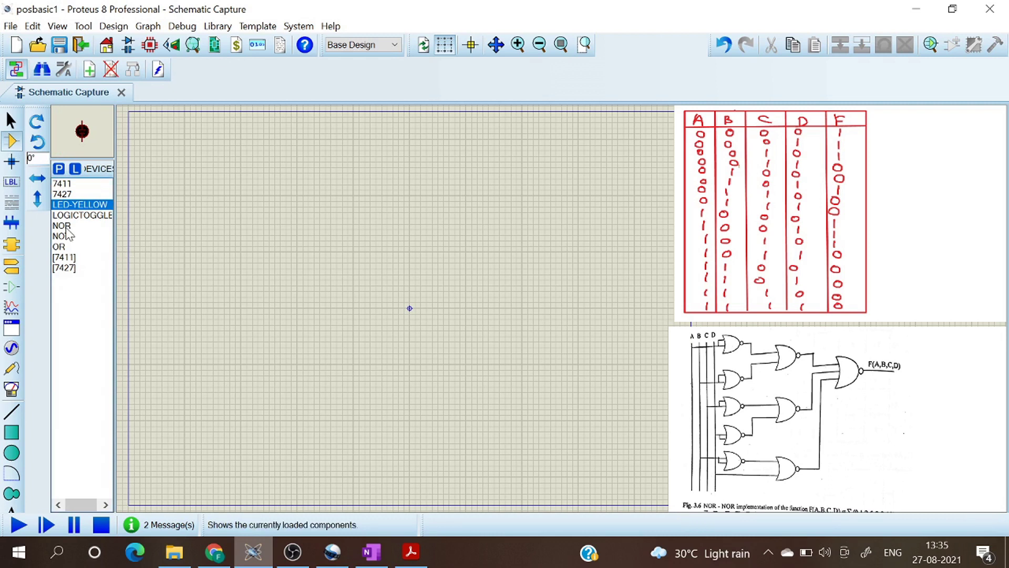
pyautogui.click(69, 196)
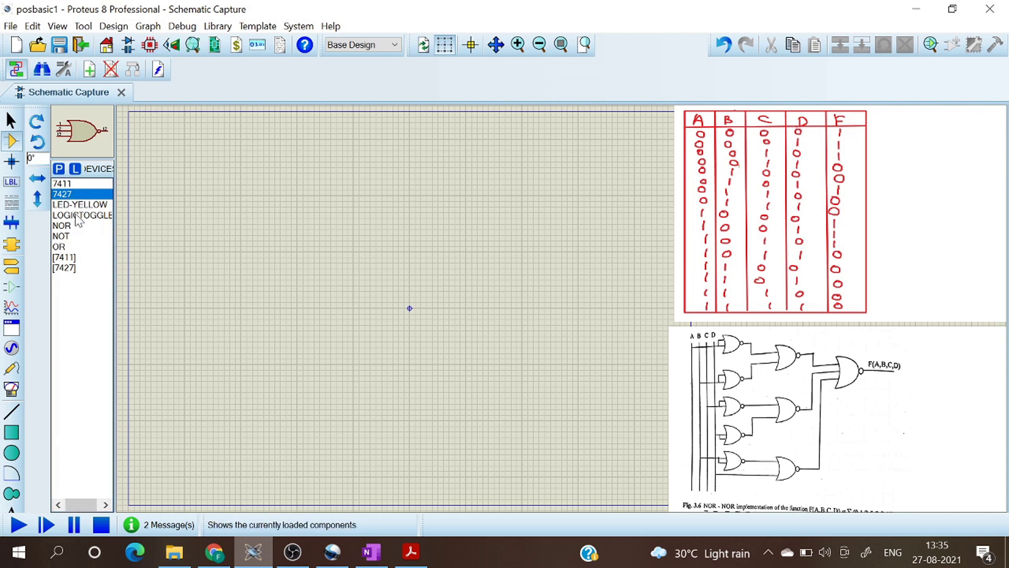
pyautogui.click(77, 216)
pyautogui.click(218, 201)
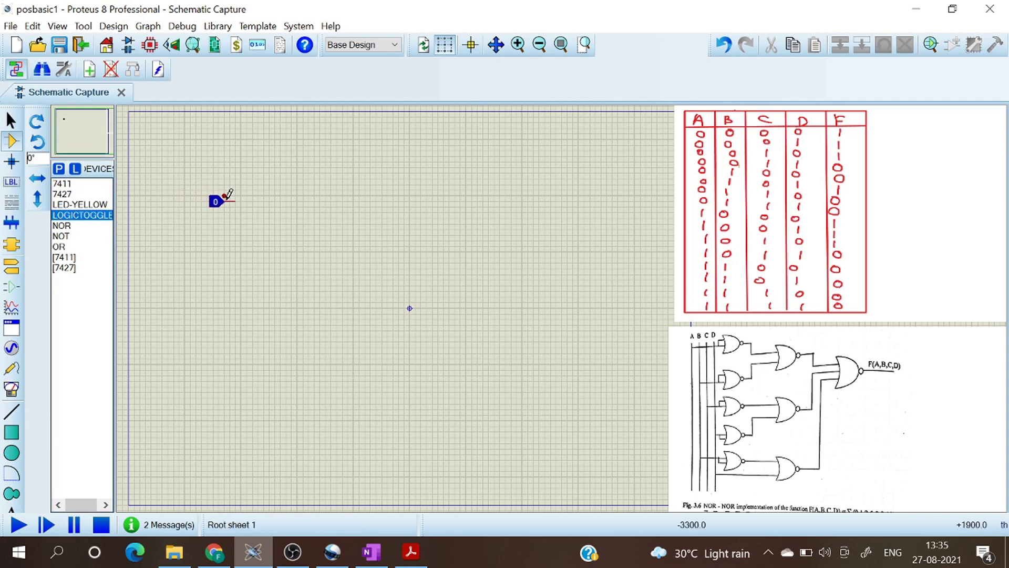
pyautogui.click(219, 254)
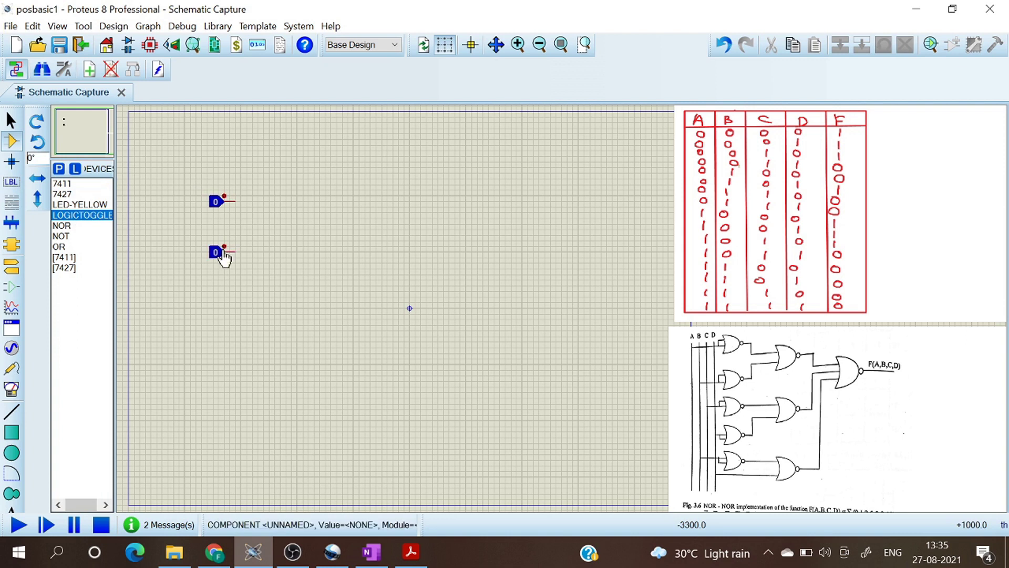
pyautogui.click(223, 303)
pyautogui.click(224, 359)
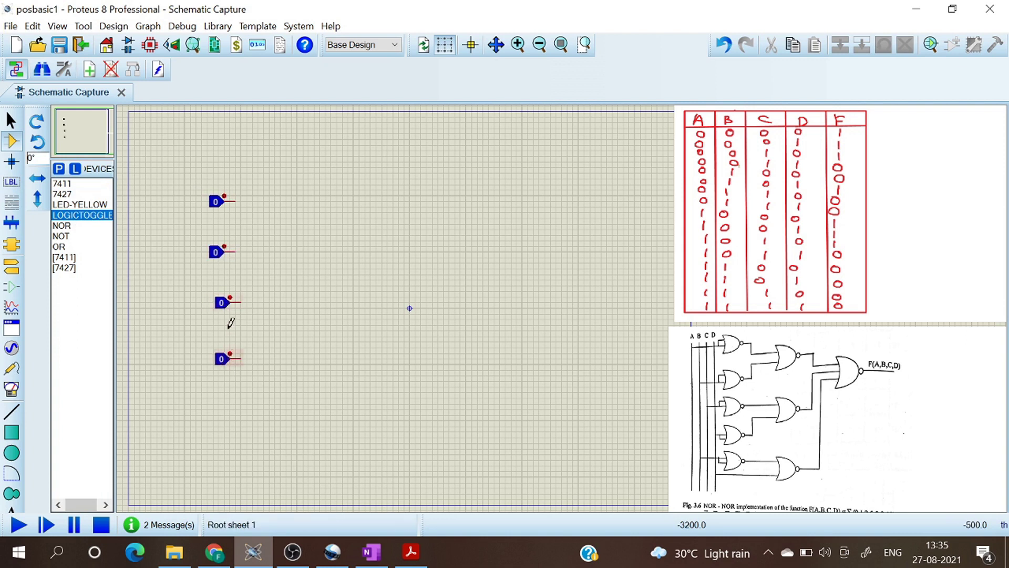
# Place four NOR gates, U1 to U4, one beside each logic toggle
pyautogui.click(66, 226)
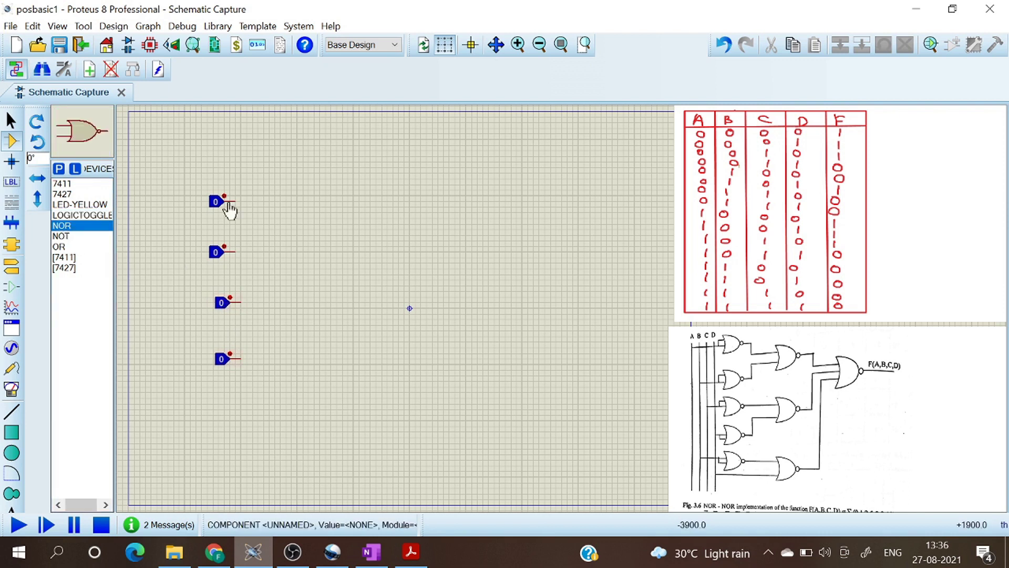
pyautogui.click(280, 202)
pyautogui.click(289, 202)
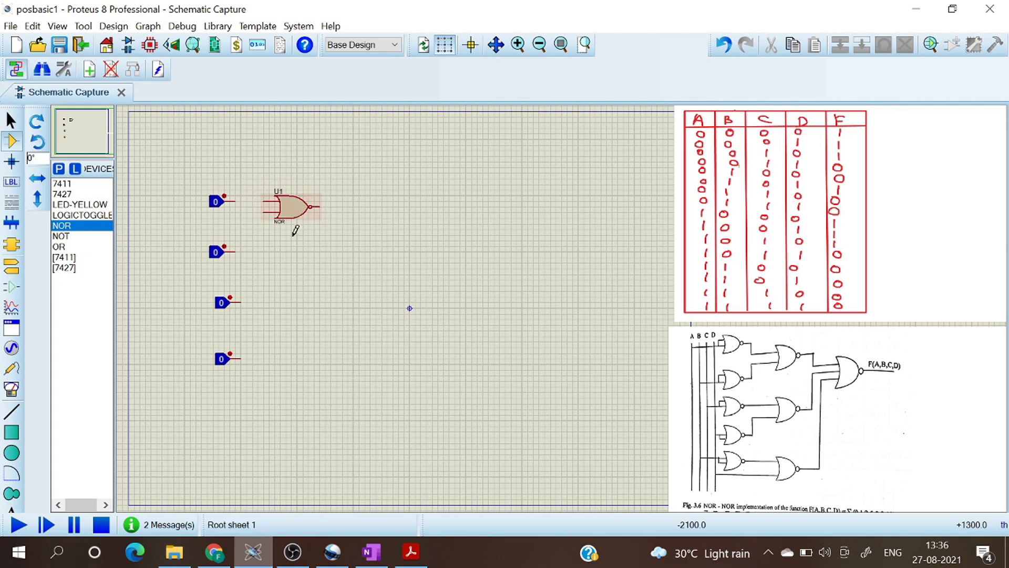
pyautogui.click(290, 253)
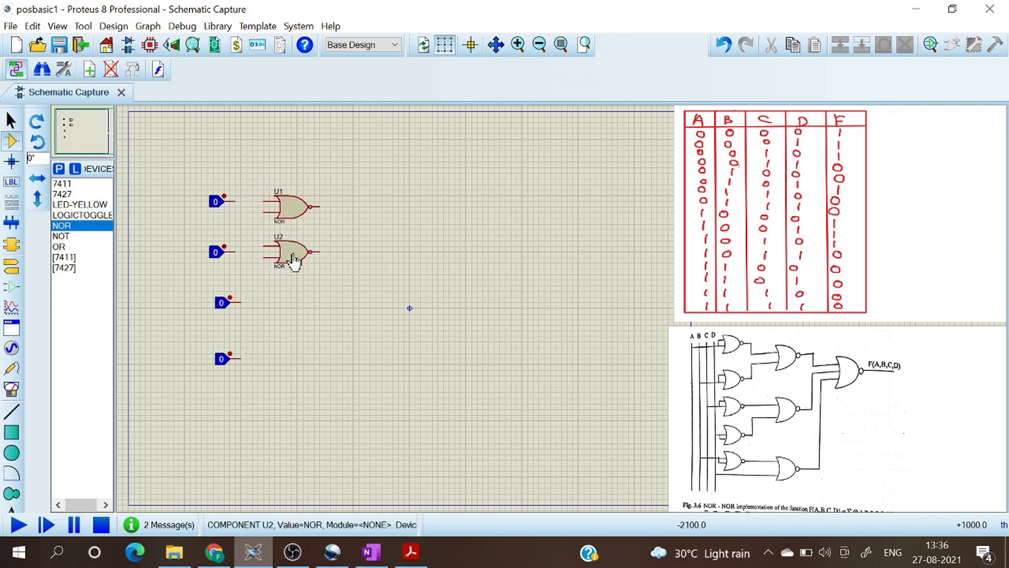
pyautogui.click(292, 297)
pyautogui.click(287, 303)
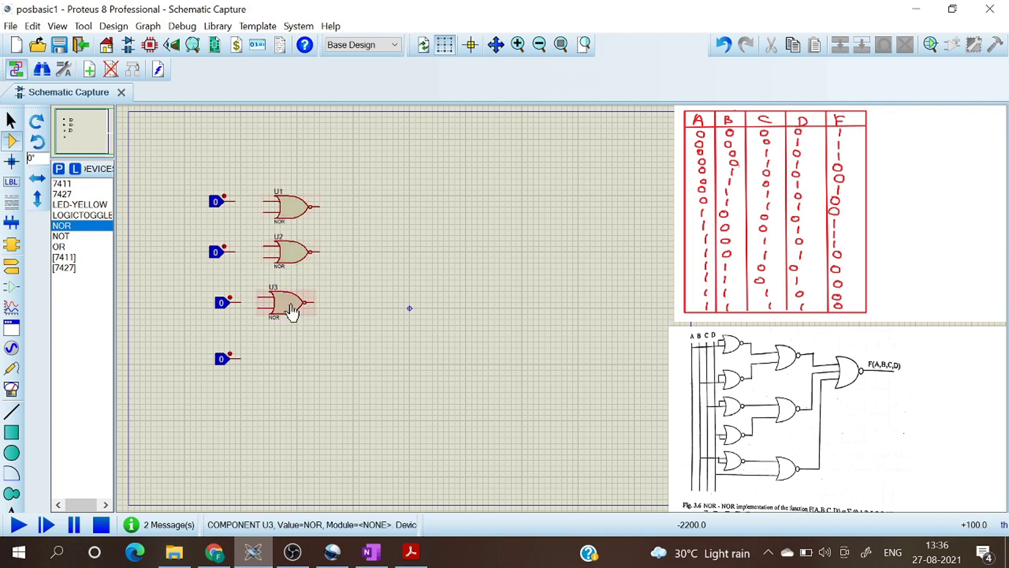
pyautogui.click(288, 357)
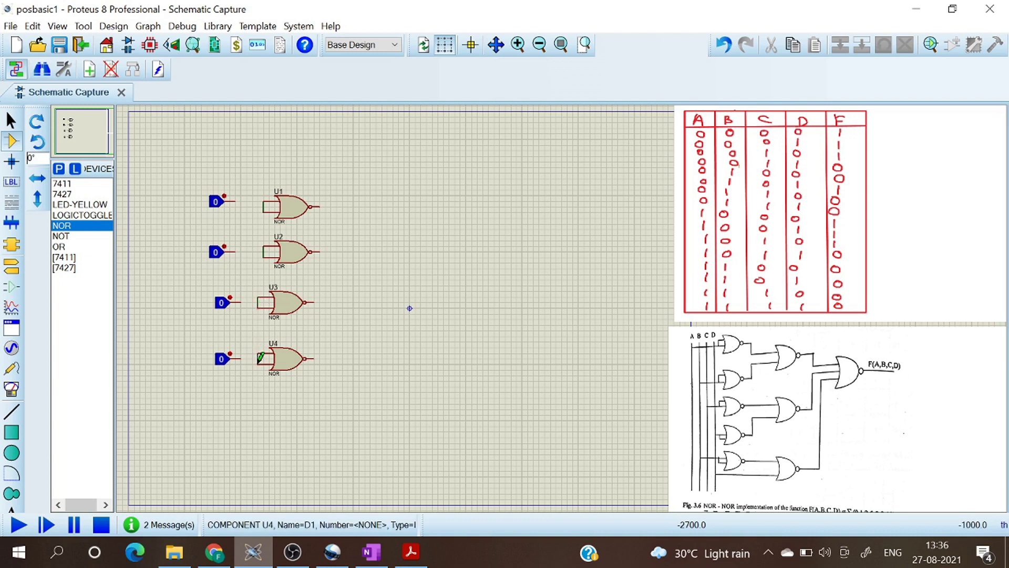
# Wire each of the four toggles to the tied inputs of NOR gates U1–U4
pyautogui.click(236, 200)
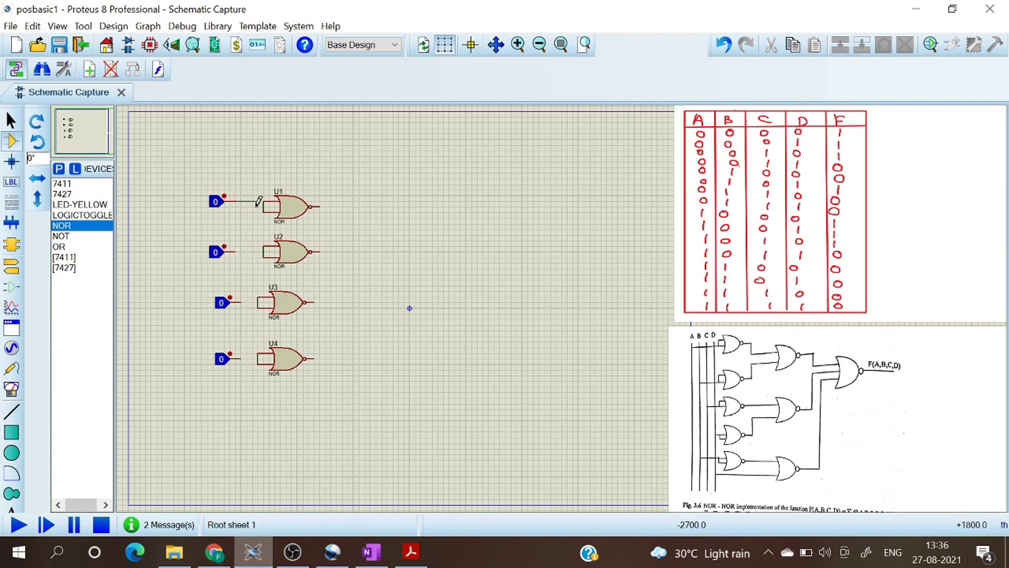
pyautogui.click(258, 205)
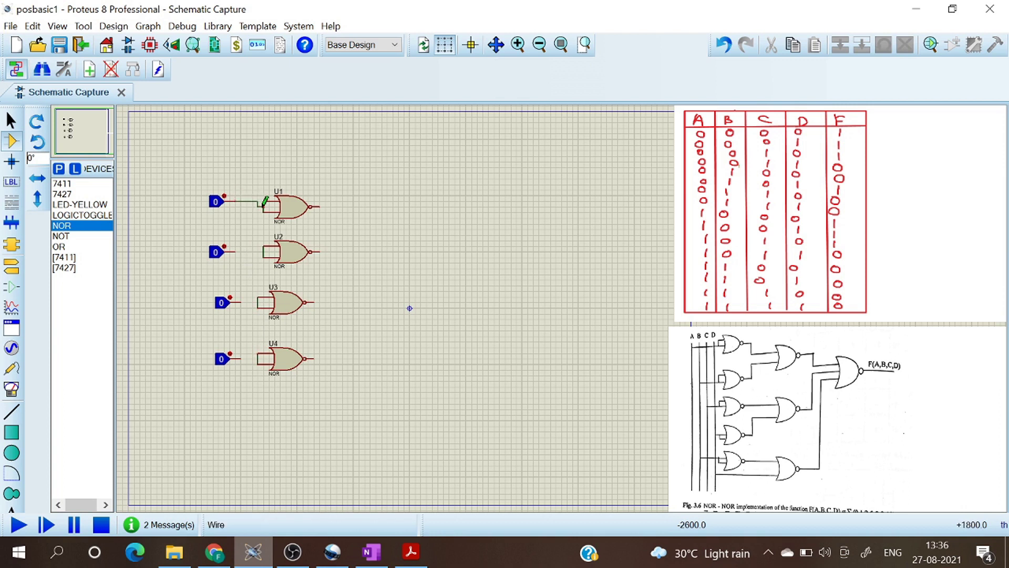
pyautogui.click(235, 252)
pyautogui.click(258, 302)
pyautogui.click(243, 355)
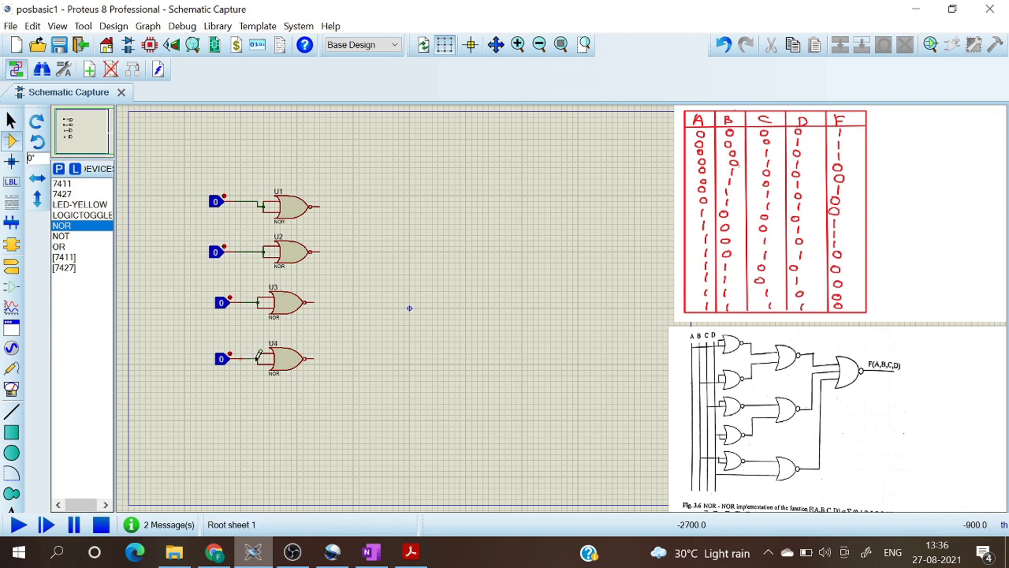
pyautogui.click(258, 359)
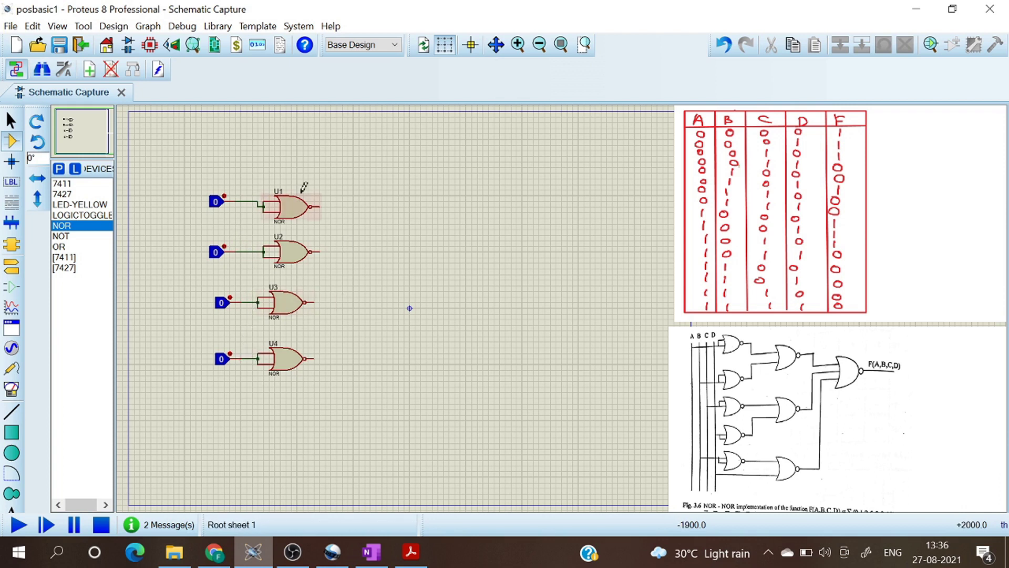
# Place NOR gates U5 right of U1, U6 right of U3, and U7 near the bottom
pyautogui.click(86, 228)
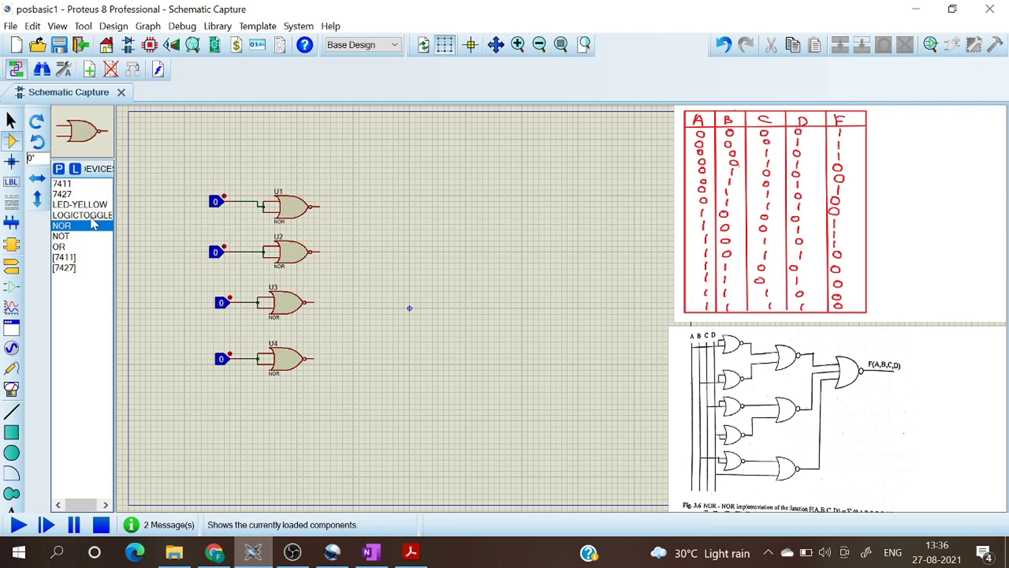
pyautogui.click(406, 223)
pyautogui.click(406, 227)
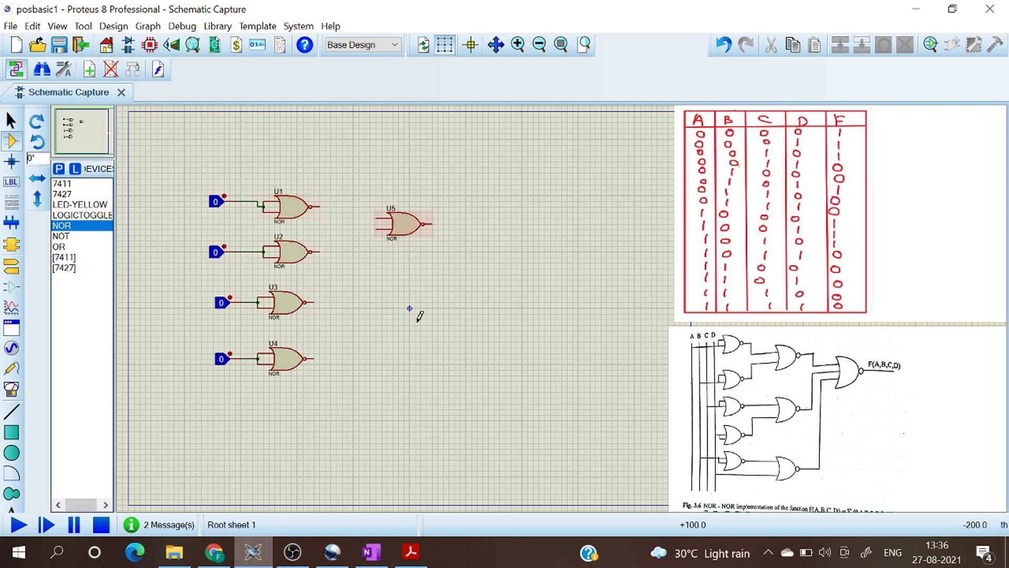
pyautogui.click(402, 320)
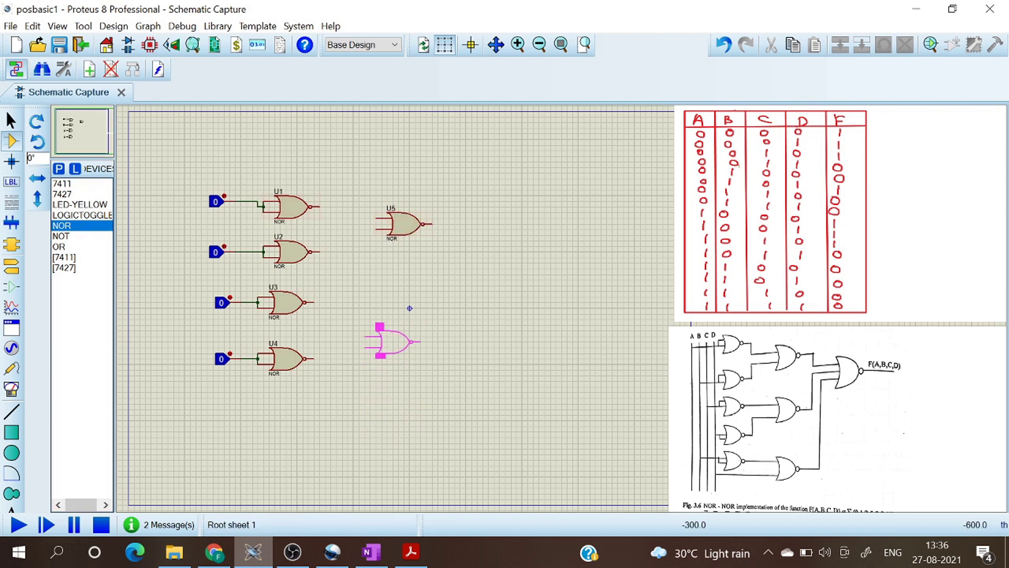
pyautogui.click(398, 336)
pyautogui.click(408, 433)
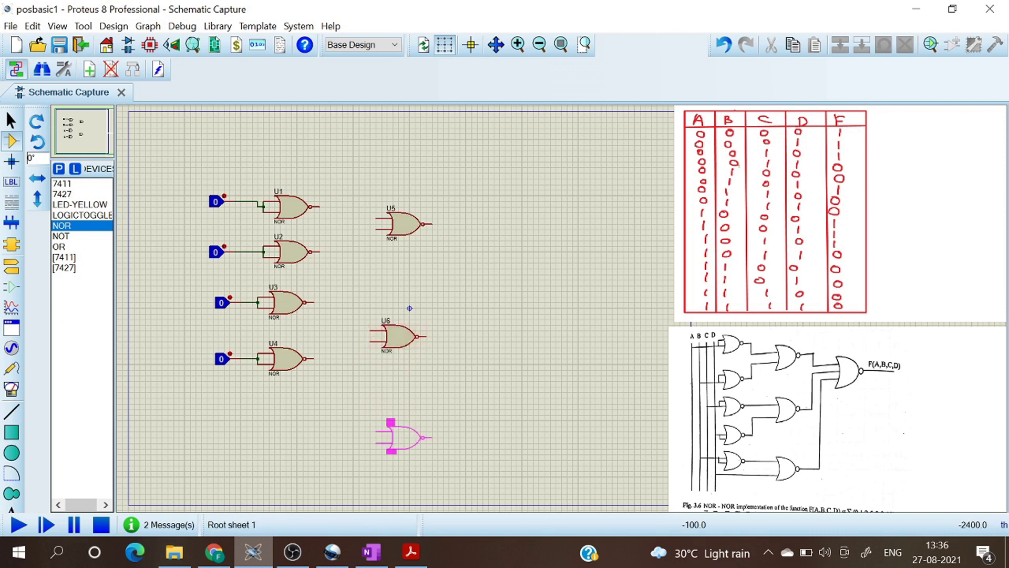
pyautogui.click(406, 445)
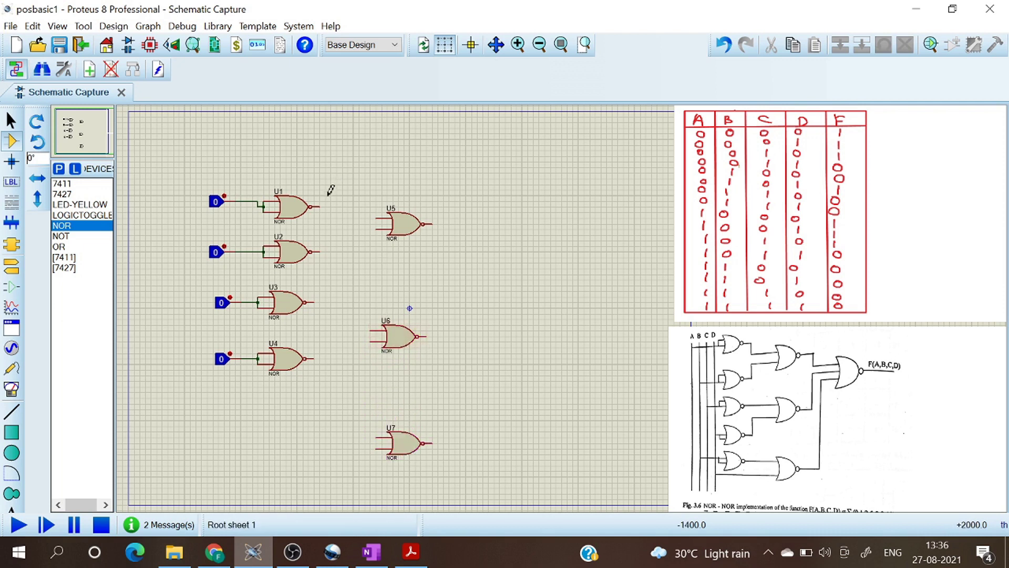
# Wire U1 and U2 outputs into U5, and U3 and U4 outputs into U6
pyautogui.click(317, 206)
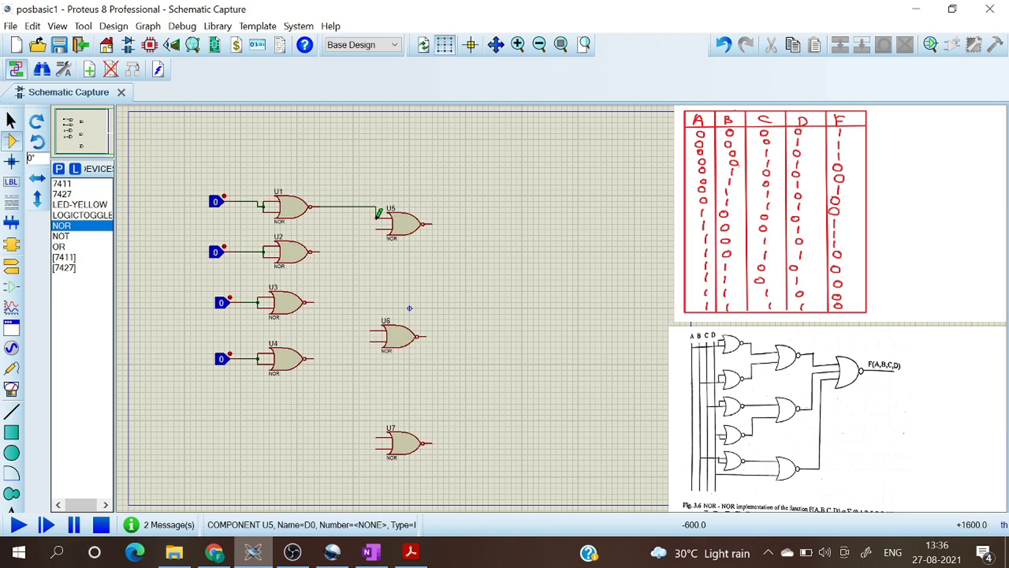
pyautogui.click(377, 218)
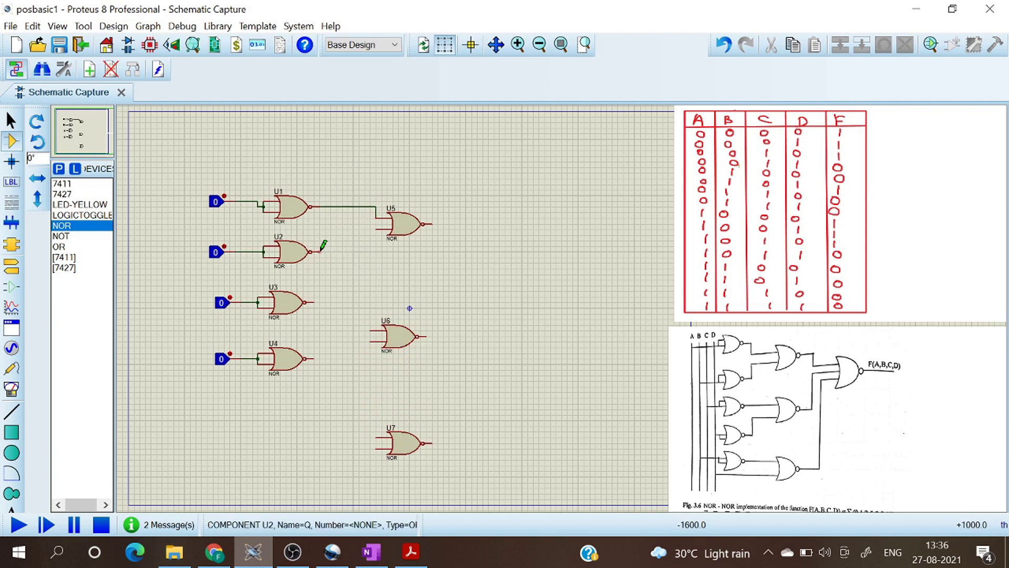
pyautogui.click(317, 251)
pyautogui.click(376, 229)
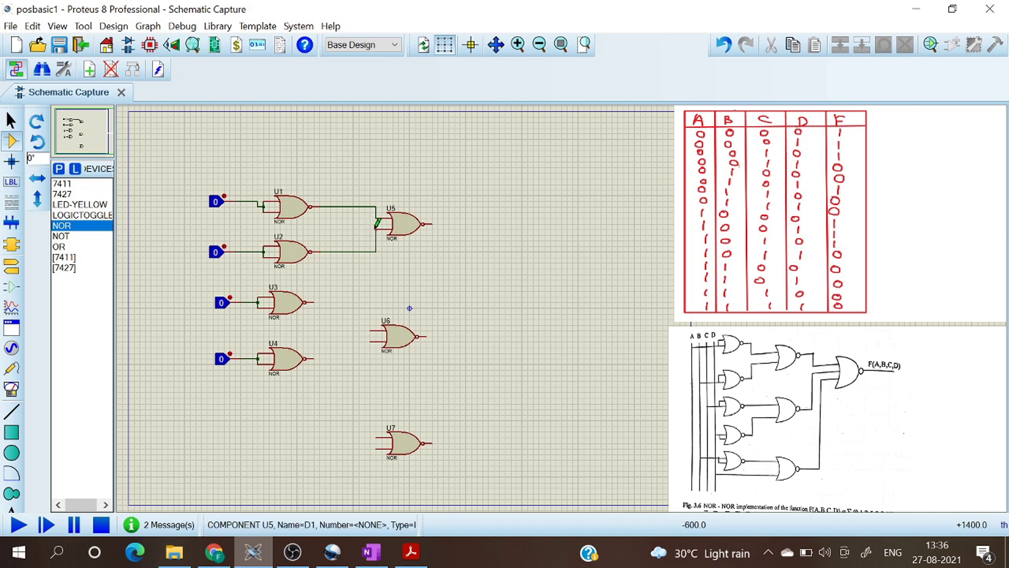
pyautogui.click(312, 301)
pyautogui.click(372, 326)
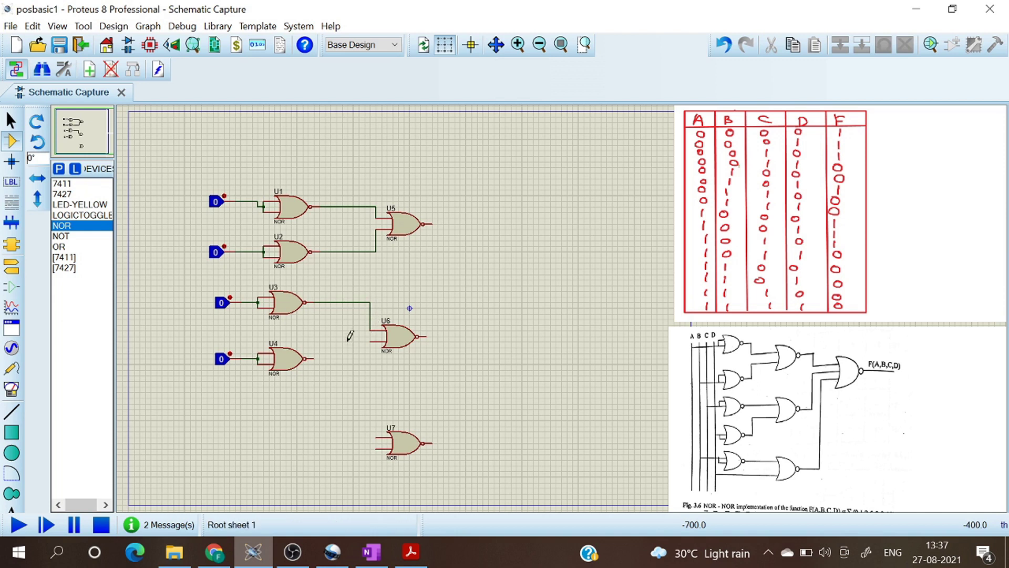
pyautogui.click(313, 358)
pyautogui.click(370, 340)
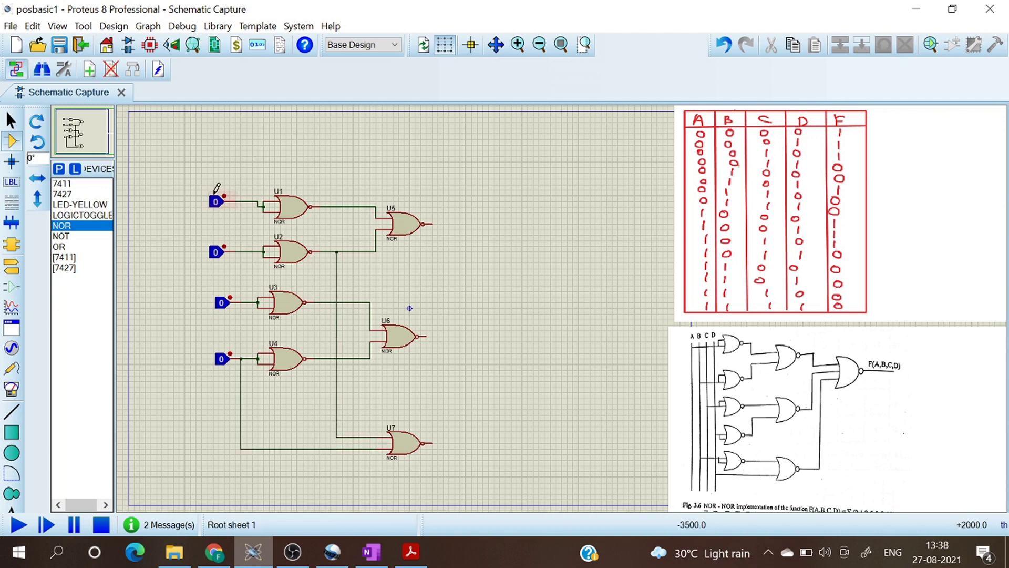
# Set the part reference of the top two logic toggles to A and B
pyautogui.rightClick(223, 203)
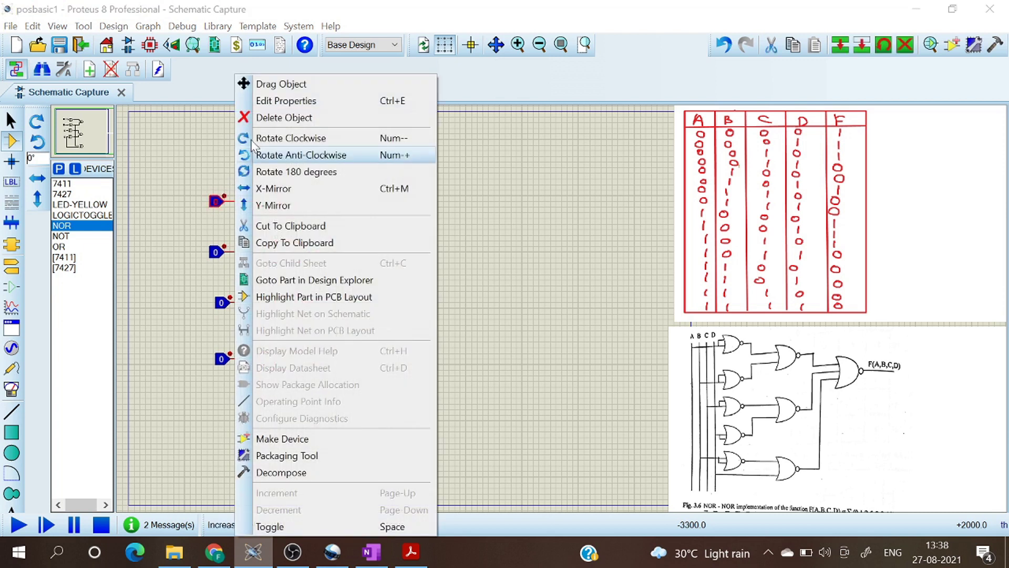
pyautogui.click(272, 97)
pyautogui.write('A')
pyautogui.press('Return')
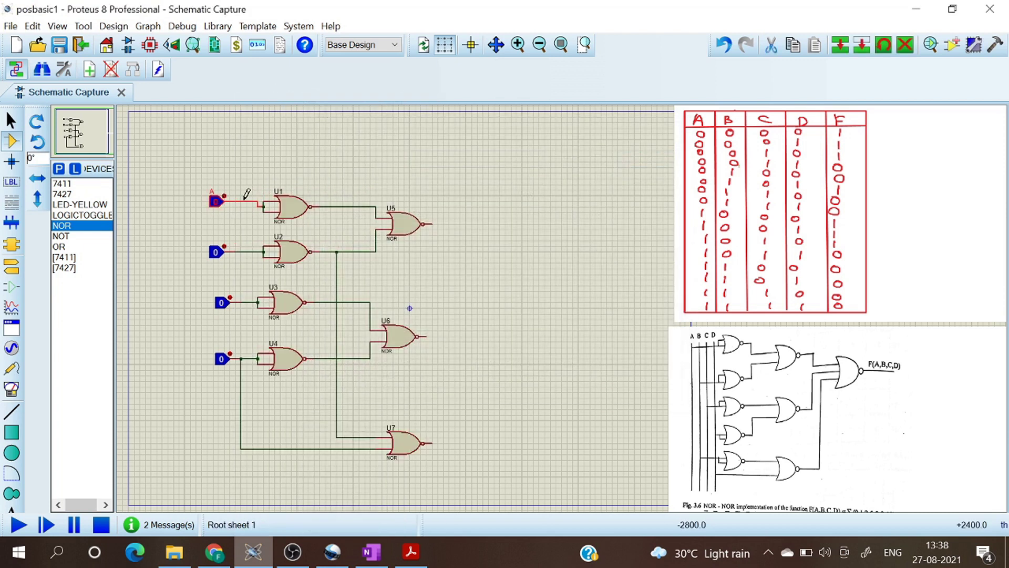
pyautogui.rightClick(217, 253)
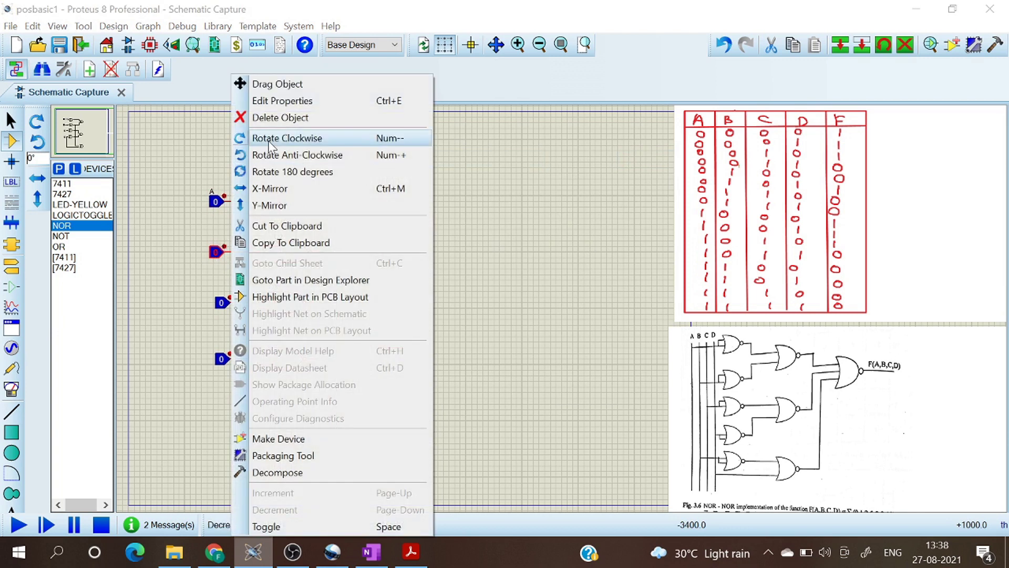
pyautogui.click(281, 106)
pyautogui.write('B')
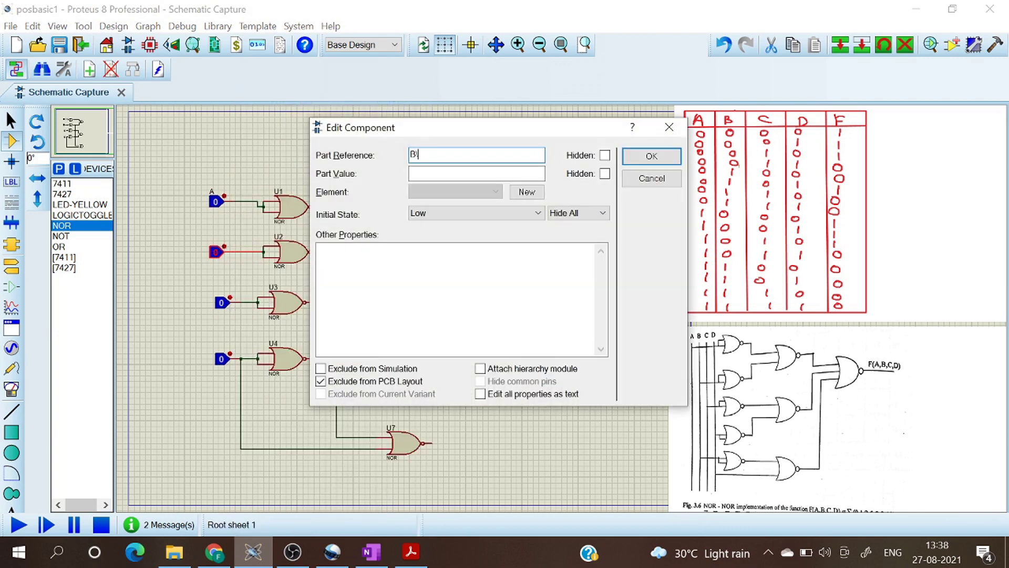
pyautogui.press('Return')
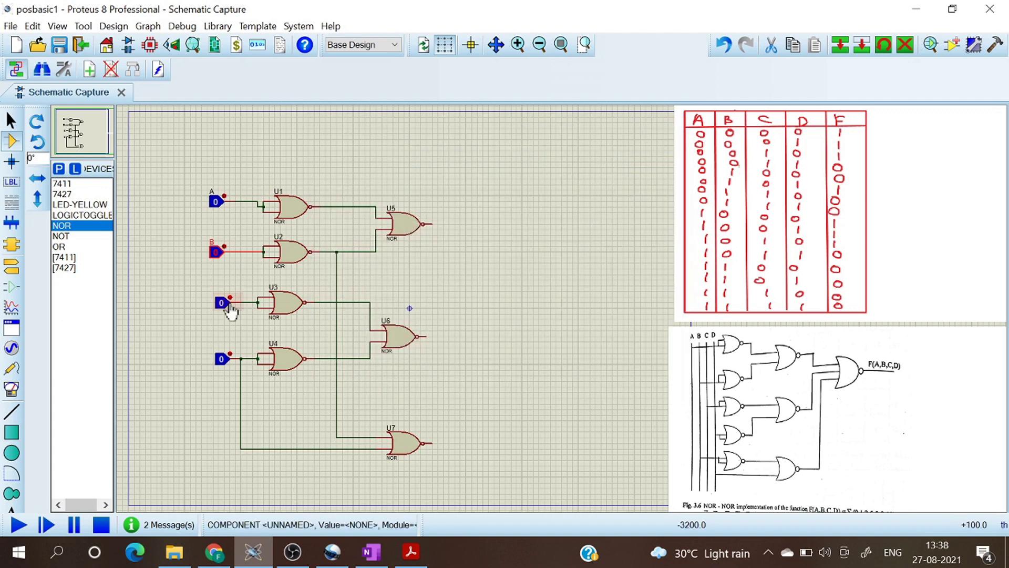
# Set the part reference of the third and fourth logic toggles to C and D
pyautogui.rightClick(225, 308)
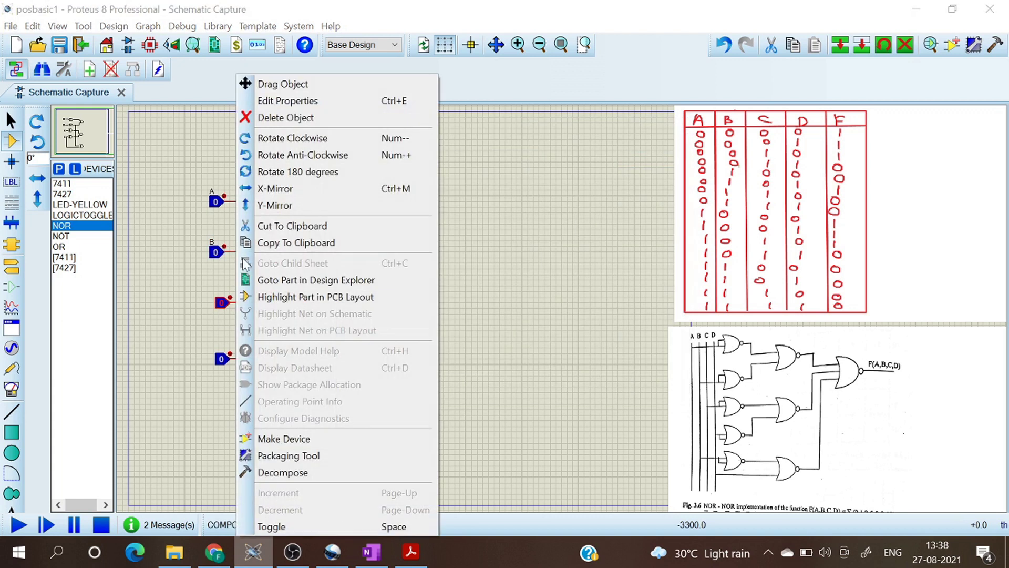
pyautogui.click(288, 100)
pyautogui.write('C')
pyautogui.press('Return')
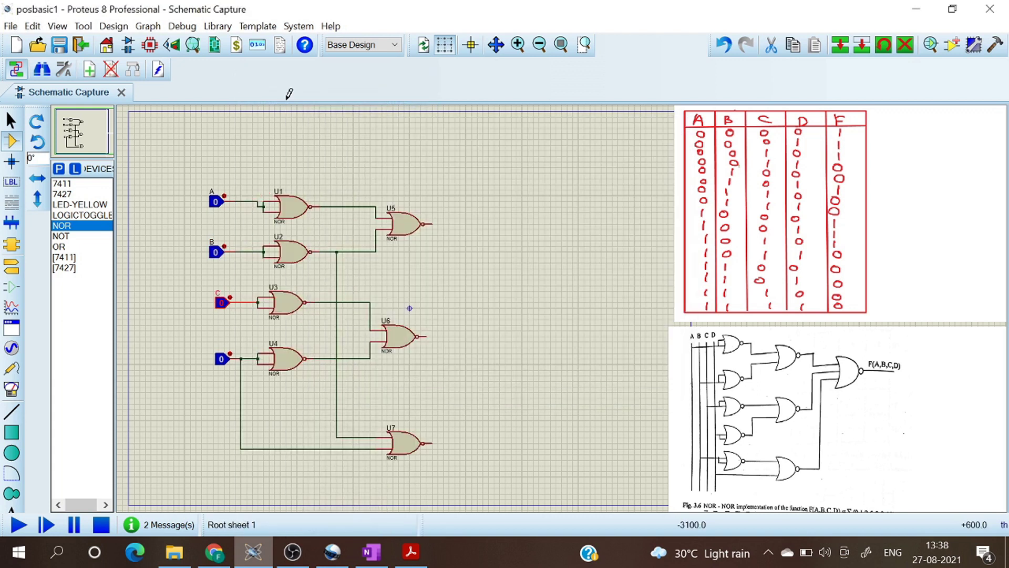
pyautogui.rightClick(225, 358)
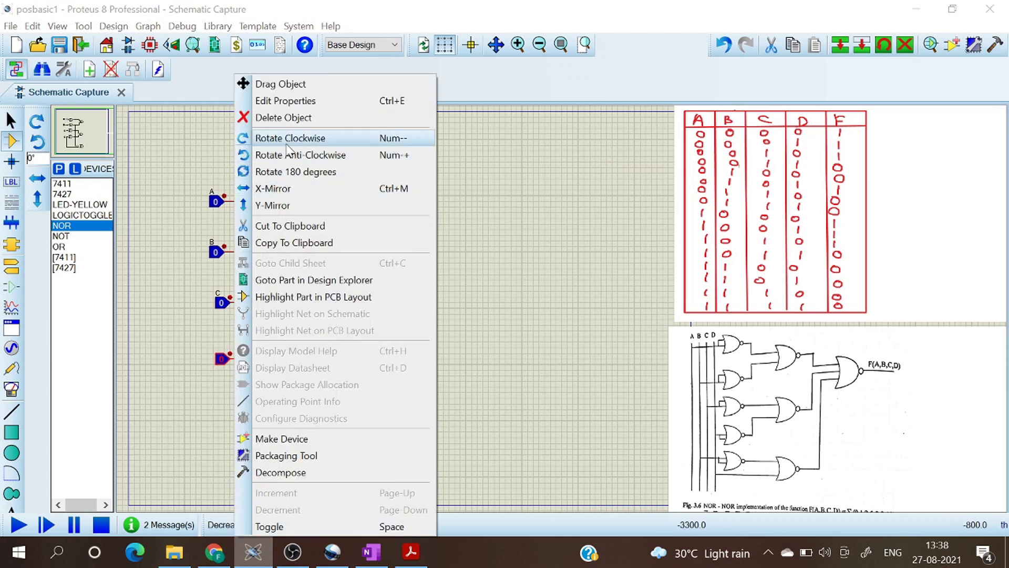
pyautogui.click(298, 101)
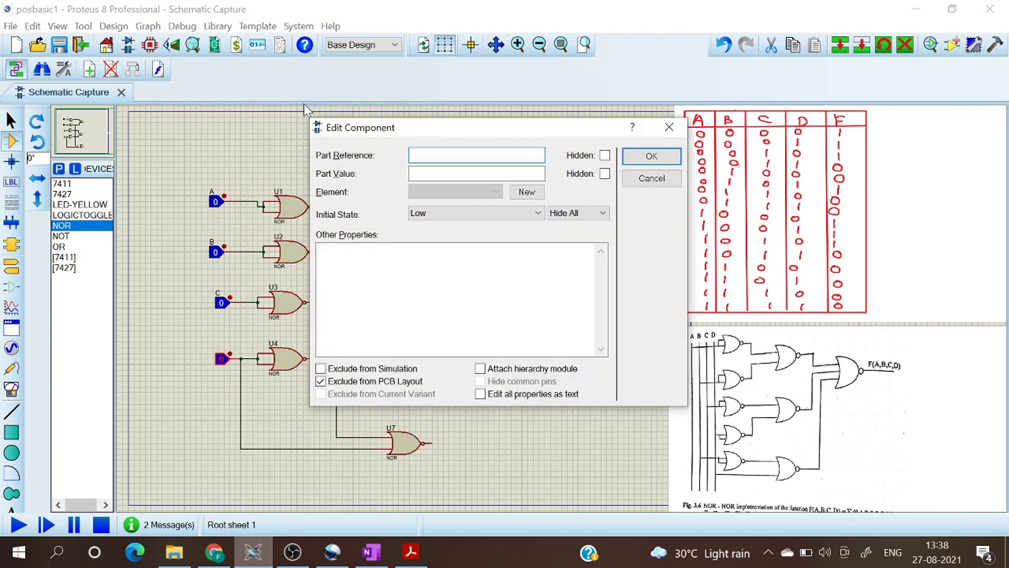
pyautogui.write('D')
pyautogui.press('Return')
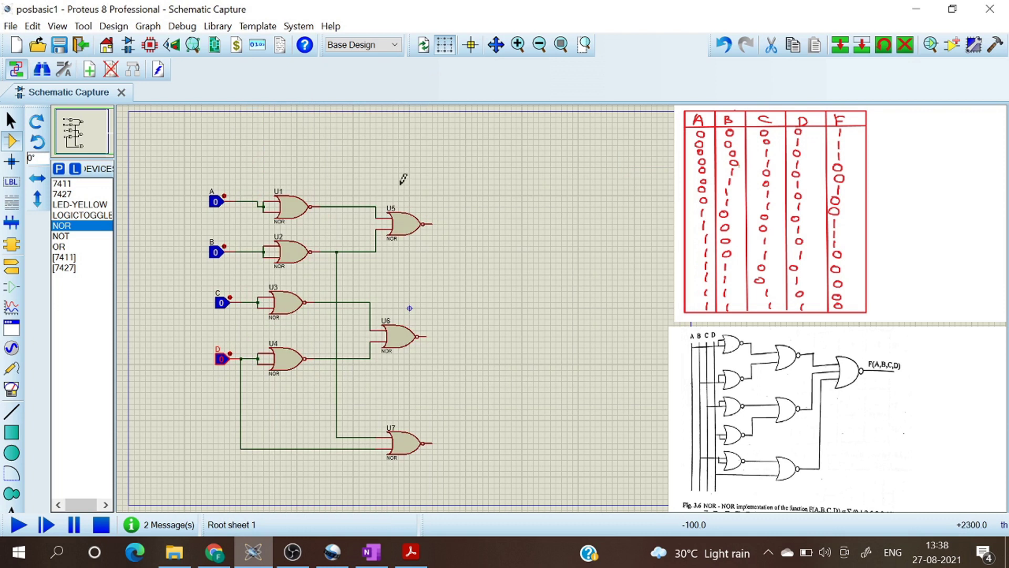
# Place the 7427 three-input NOR gate U8:A to the right of the circuit
pyautogui.click(75, 195)
pyautogui.click(514, 310)
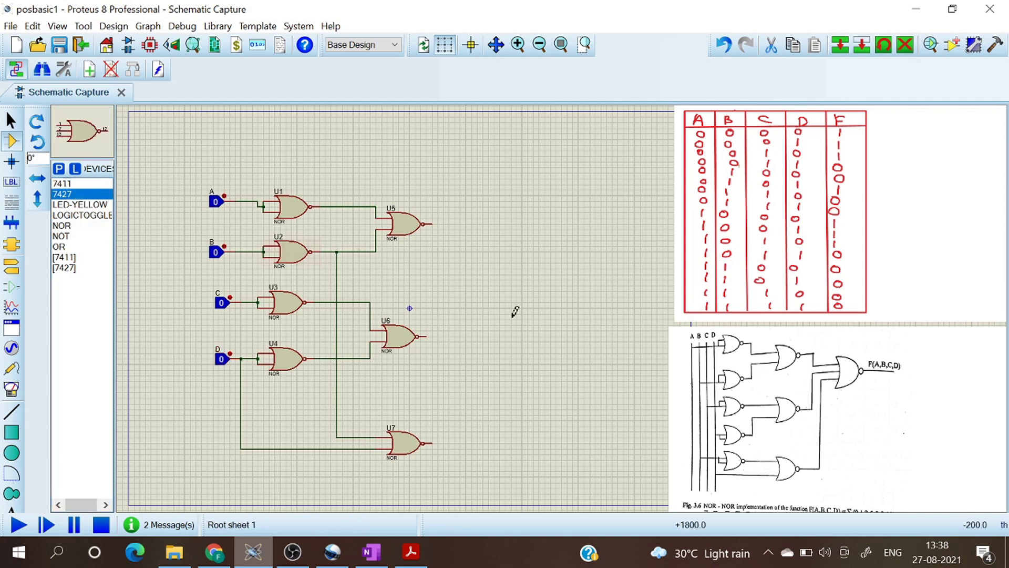
pyautogui.click(541, 296)
pyautogui.click(541, 296)
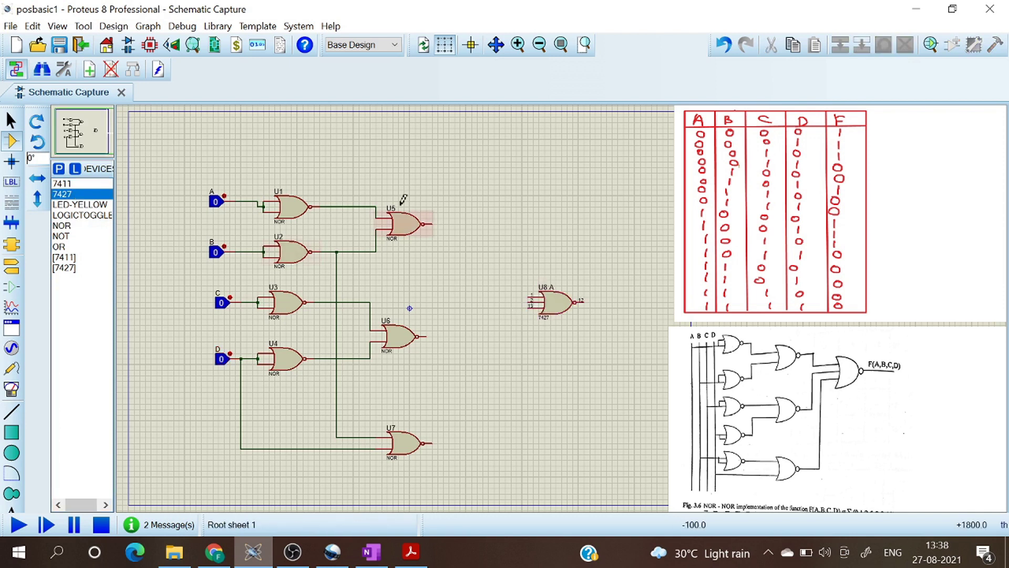
# Wire the U5, U6 and U7 outputs to U8:A's three inputs
pyautogui.click(431, 224)
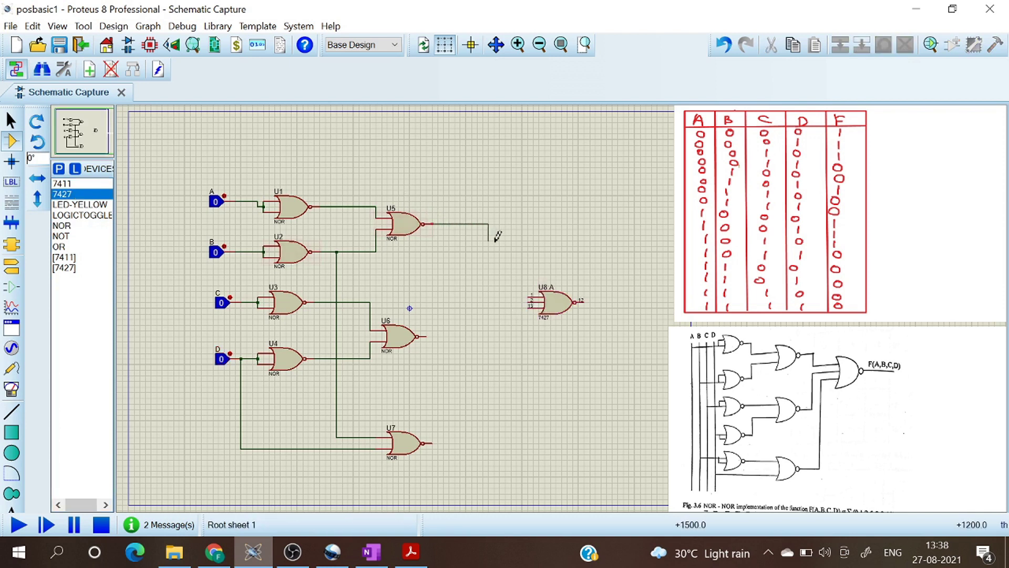
pyautogui.click(529, 296)
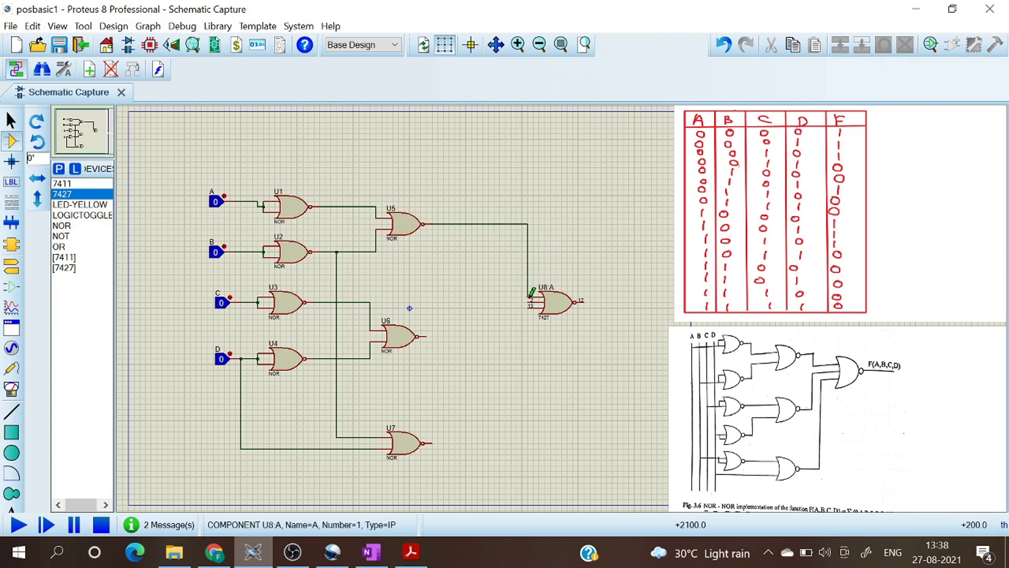
pyautogui.click(425, 336)
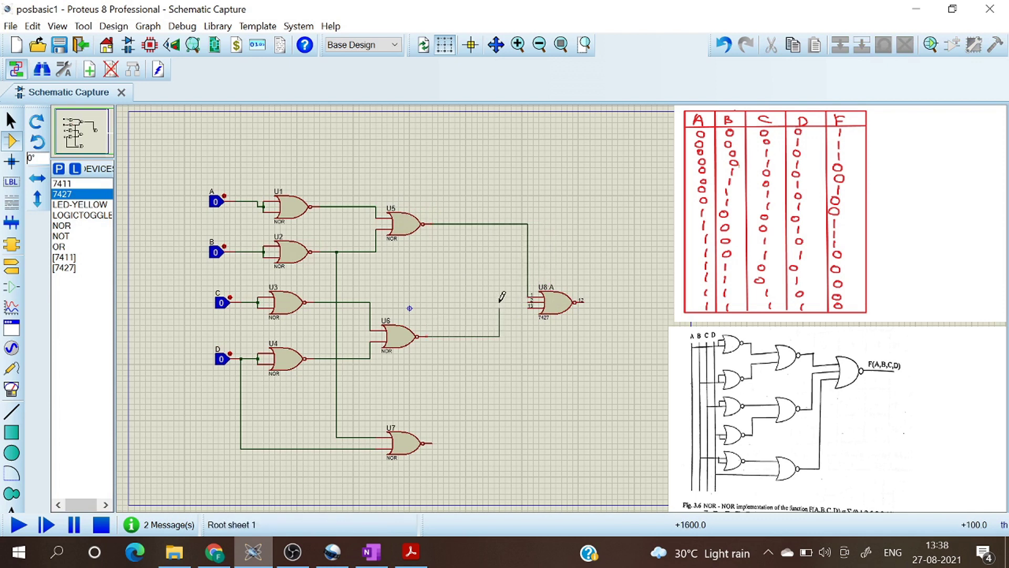
pyautogui.click(528, 299)
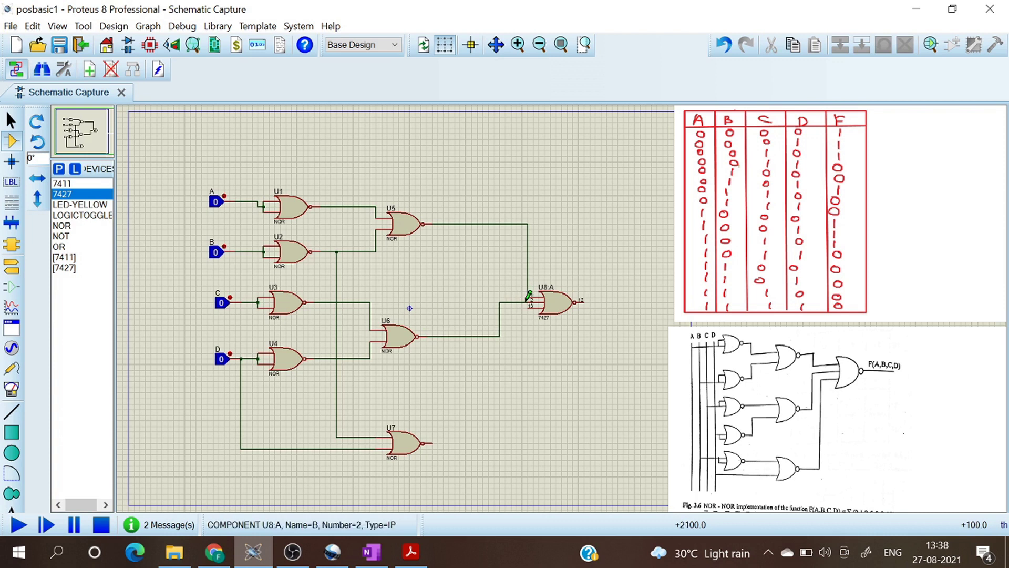
pyautogui.click(430, 443)
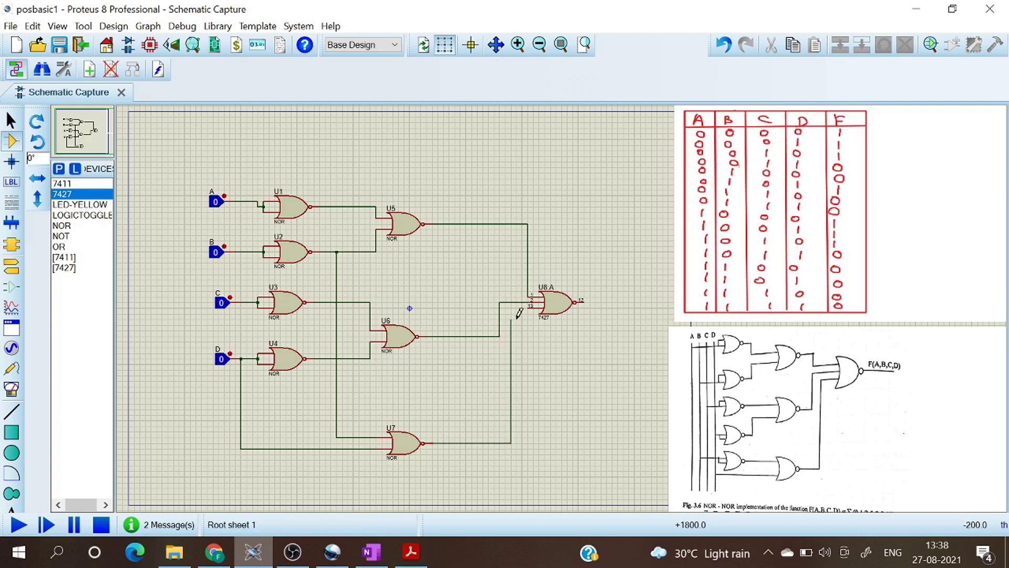
pyautogui.click(530, 305)
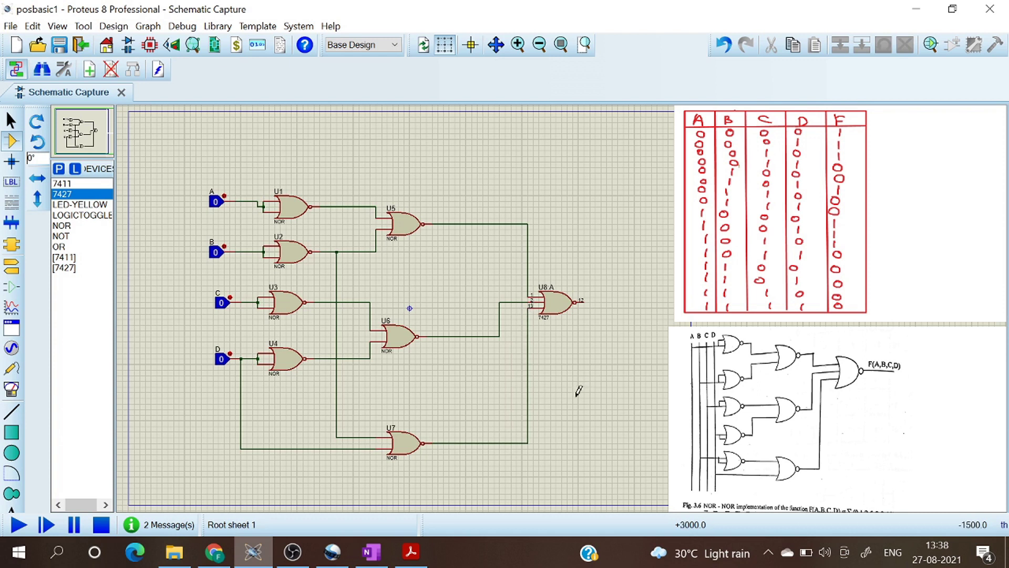
# Place yellow LED D1 on U8:A's output pin 12, replacing a misplaced one
pyautogui.click(83, 205)
pyautogui.click(601, 314)
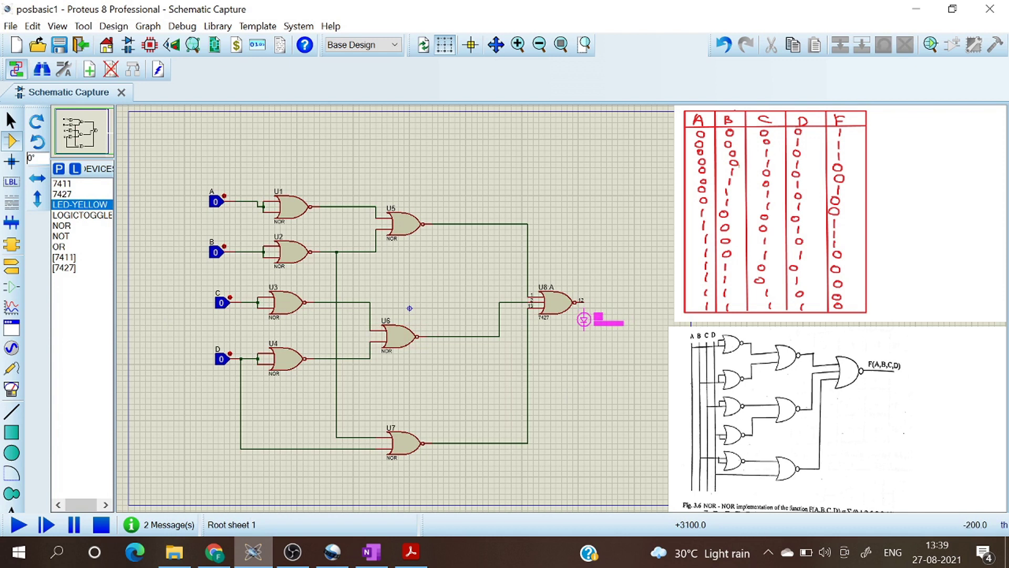
pyautogui.click(586, 312)
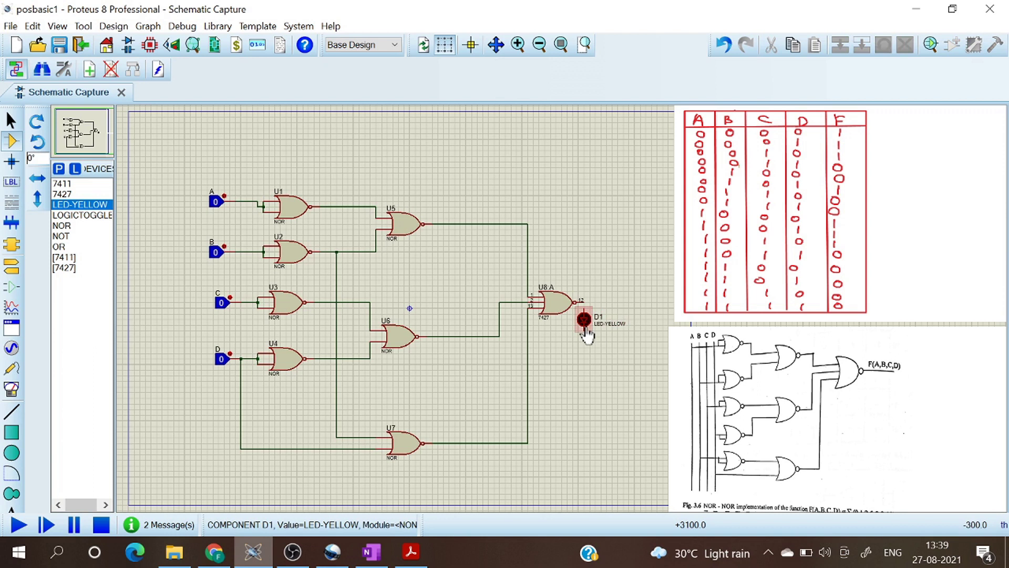
pyautogui.click(585, 330)
pyautogui.press('Delete')
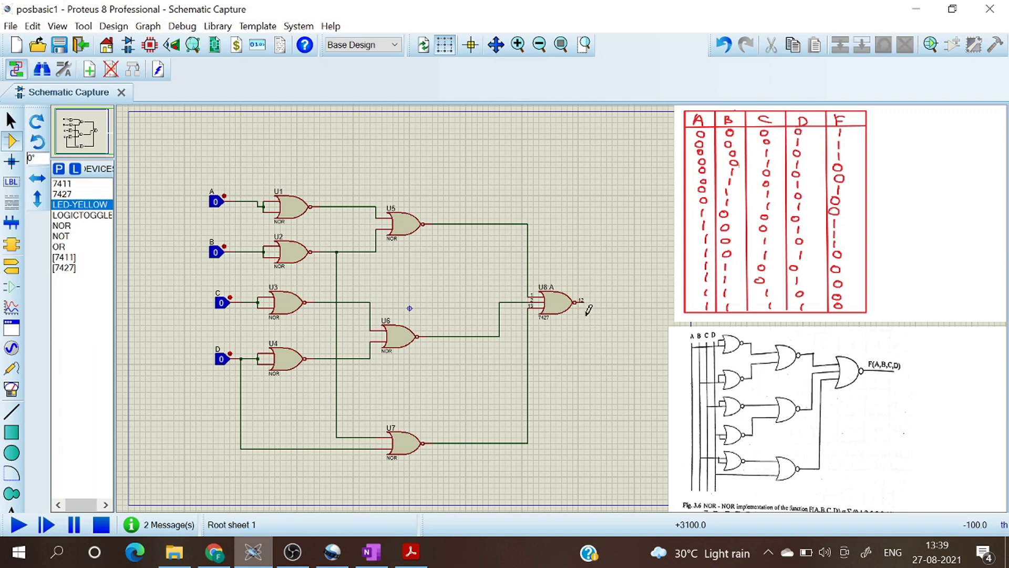
pyautogui.click(584, 315)
pyautogui.click(584, 314)
# Add a GROUND terminal beneath LED D1
pyautogui.click(12, 267)
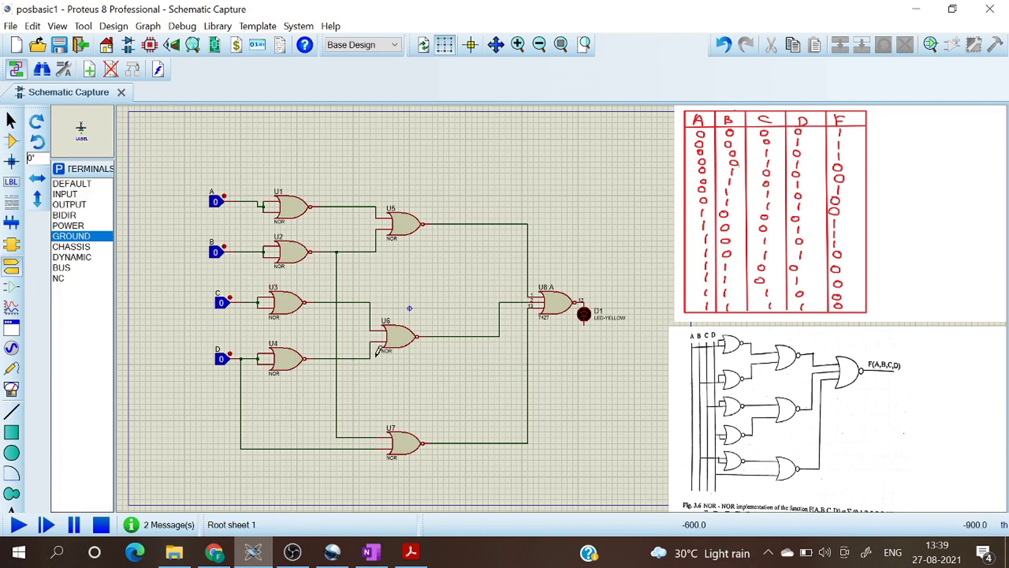
pyautogui.click(583, 342)
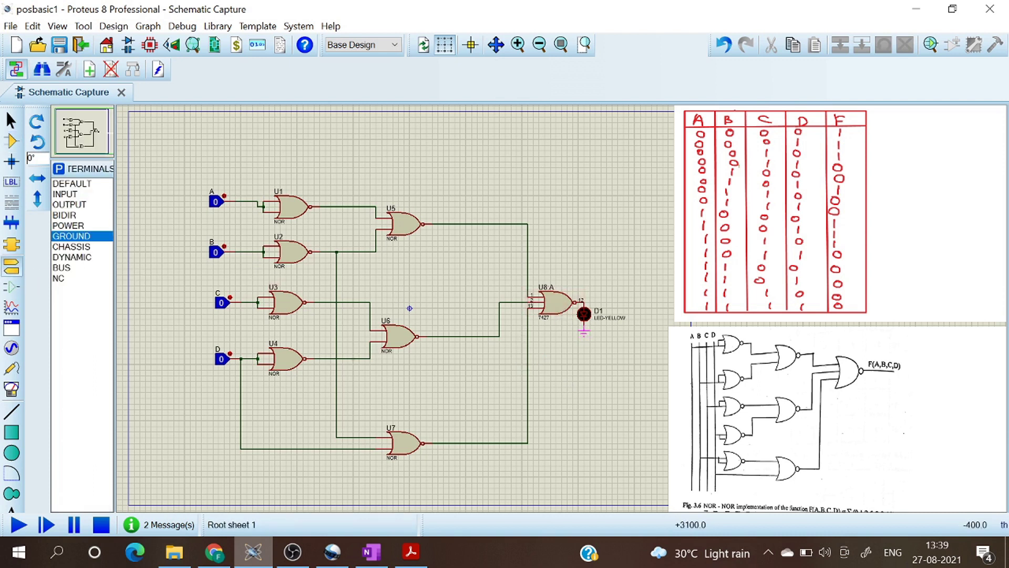
pyautogui.click(583, 333)
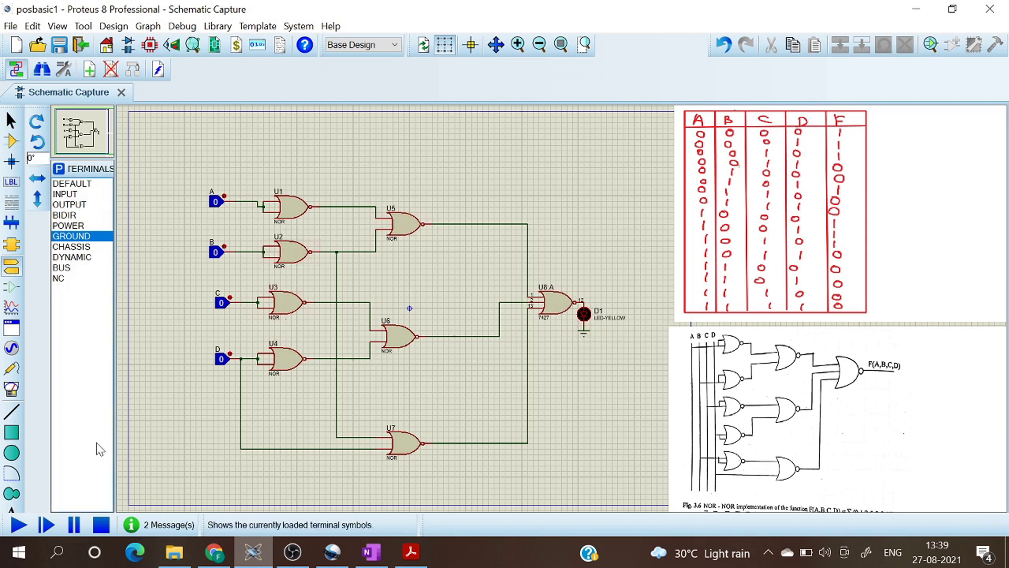
# Start the simulation and test ABCD inputs 0001, 0000, 0010 and 0011
pyautogui.click(20, 525)
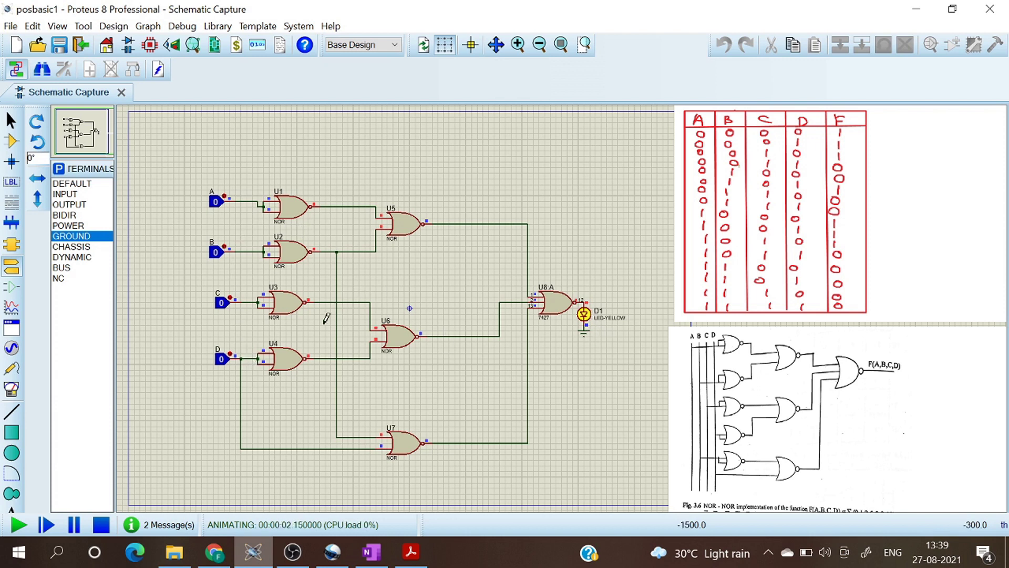
pyautogui.click(232, 354)
pyautogui.click(231, 353)
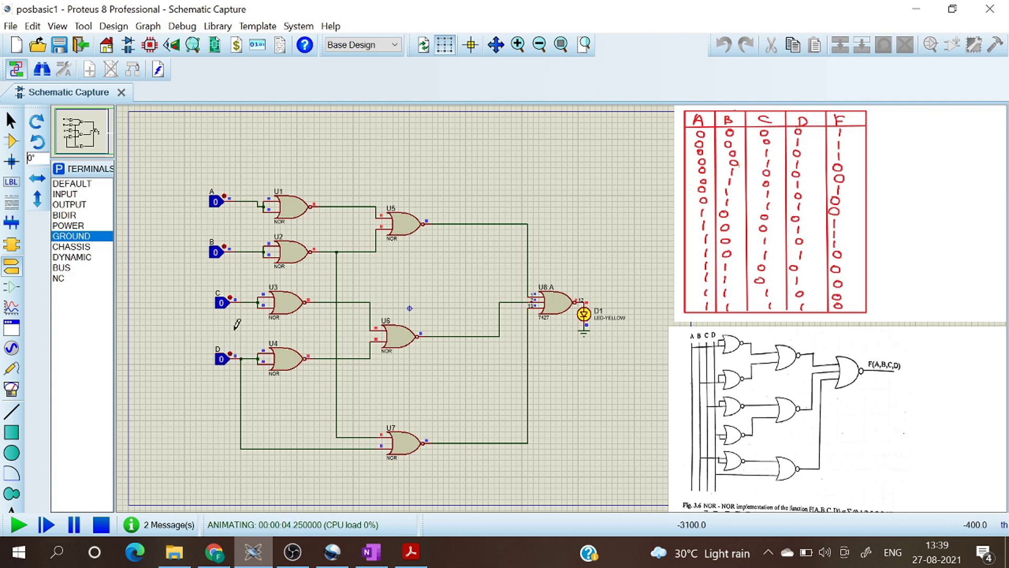
pyautogui.click(231, 293)
pyautogui.click(231, 353)
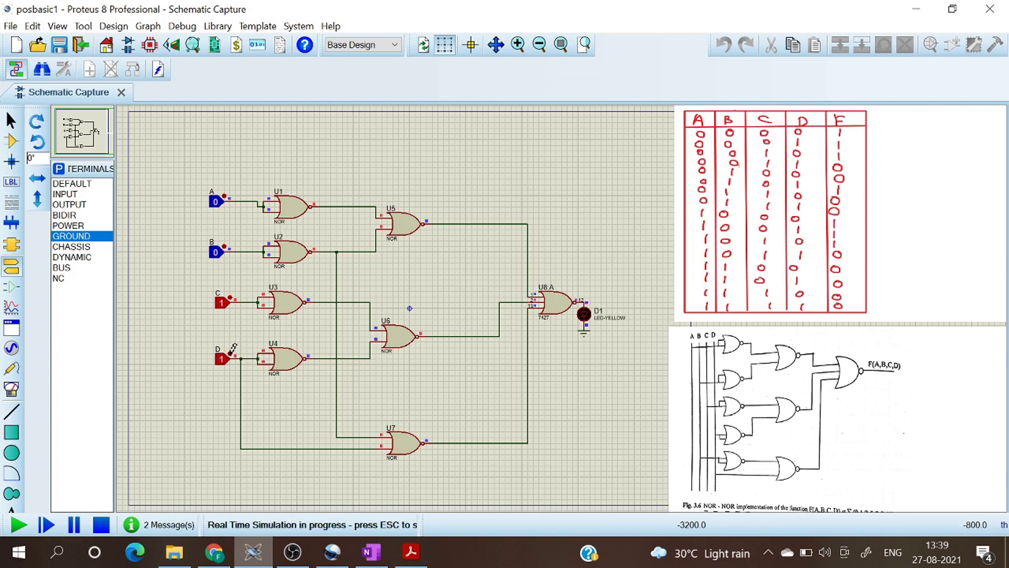
# Set B to 1 and cycle C and D, ending at A=0, B=1, C=1, D=0
pyautogui.click(226, 245)
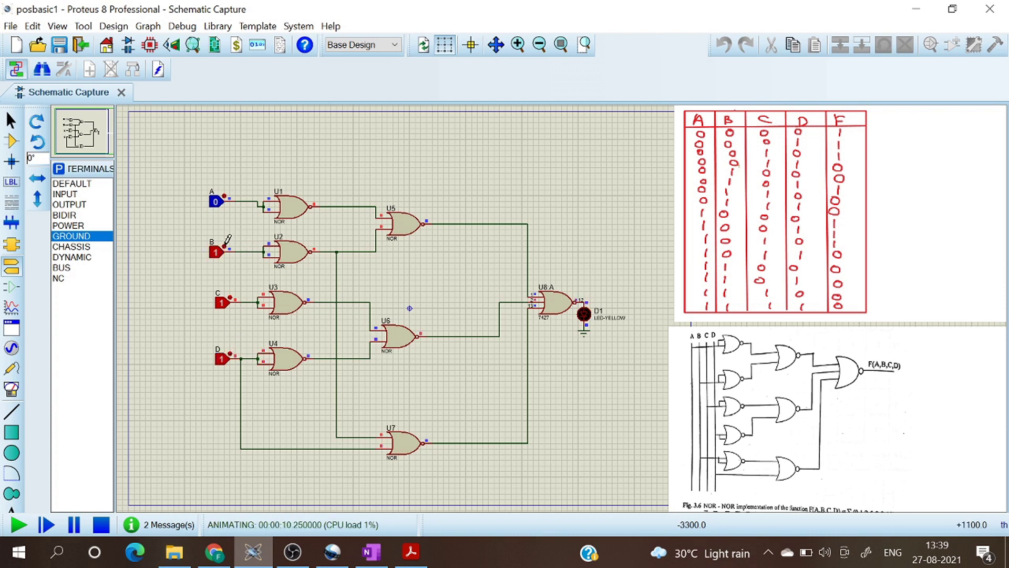
pyautogui.click(230, 296)
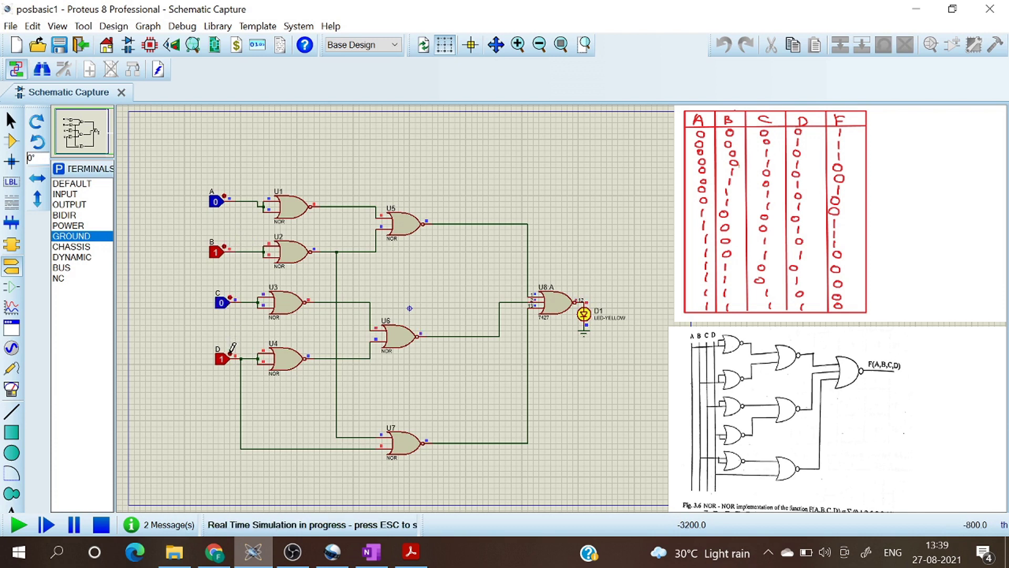
pyautogui.click(230, 352)
pyautogui.click(231, 351)
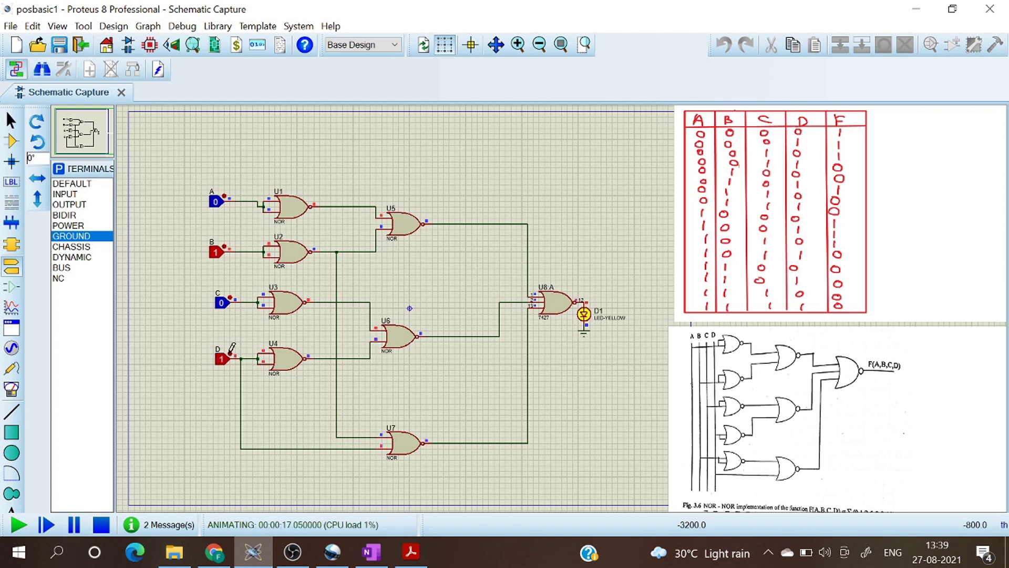
pyautogui.click(230, 297)
pyautogui.click(230, 351)
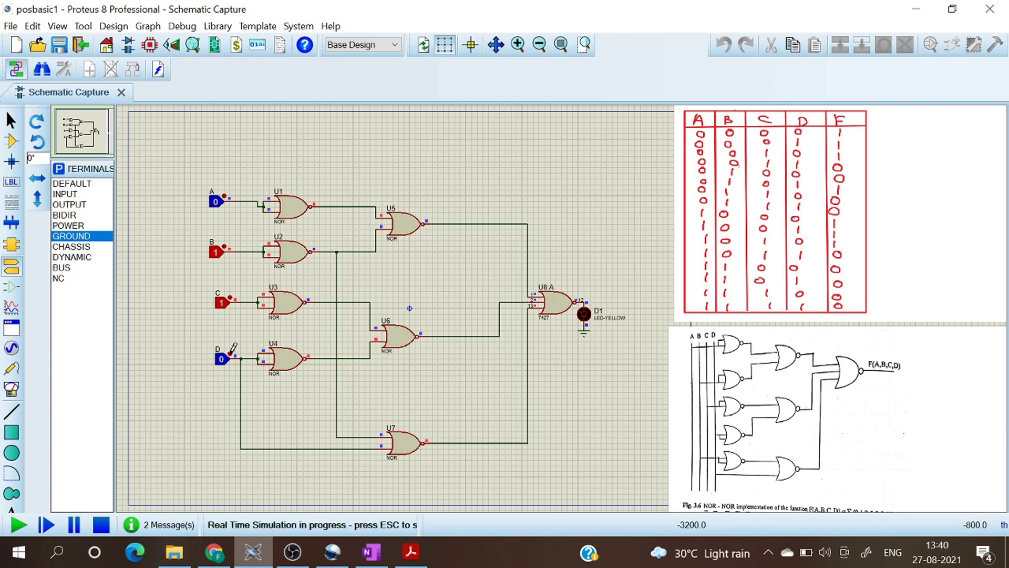
# Switch A to 1 and, with B at 0, cycle C and D through their combinations
pyautogui.click(230, 351)
pyautogui.click(227, 193)
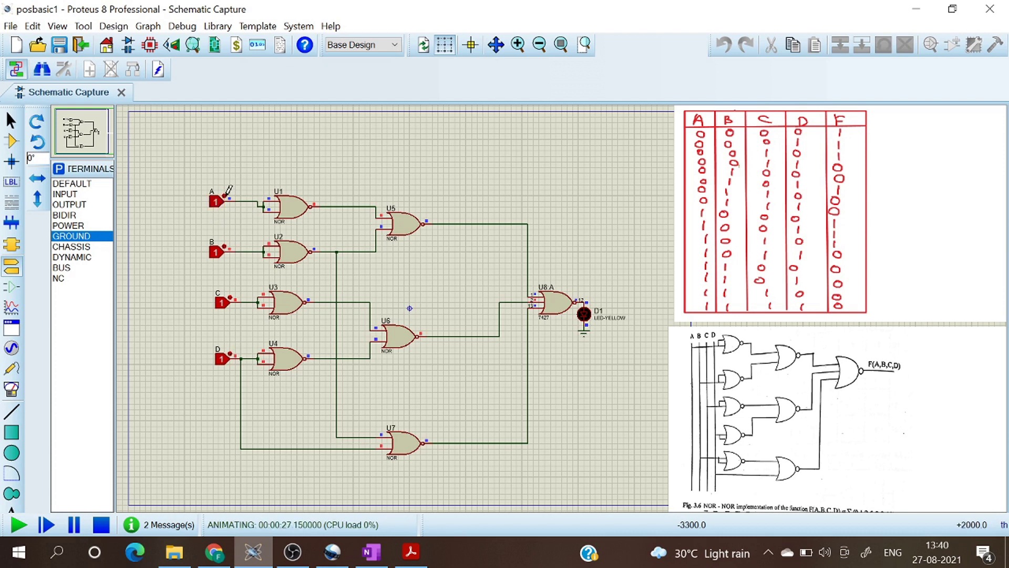
pyautogui.click(224, 244)
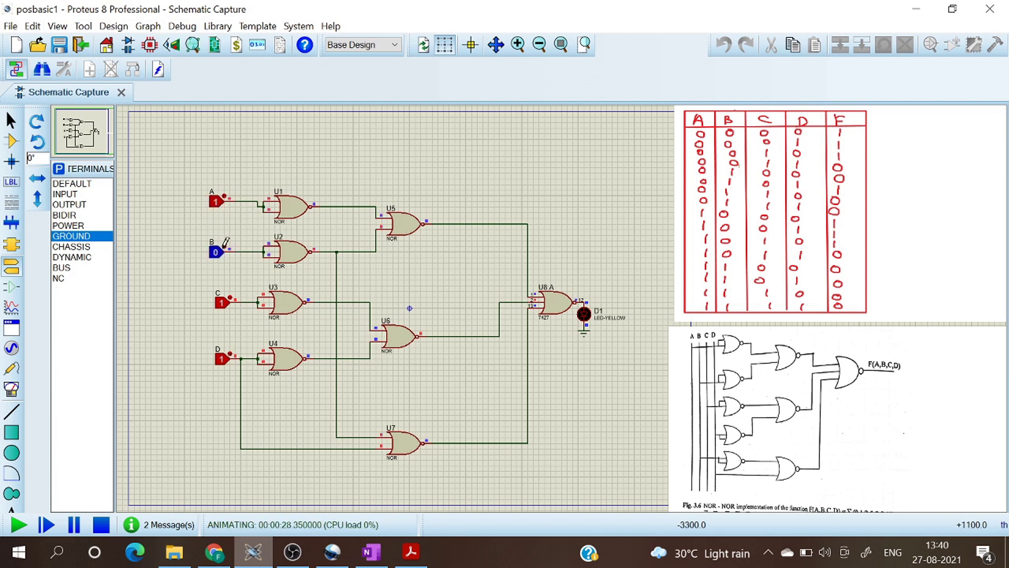
pyautogui.click(229, 298)
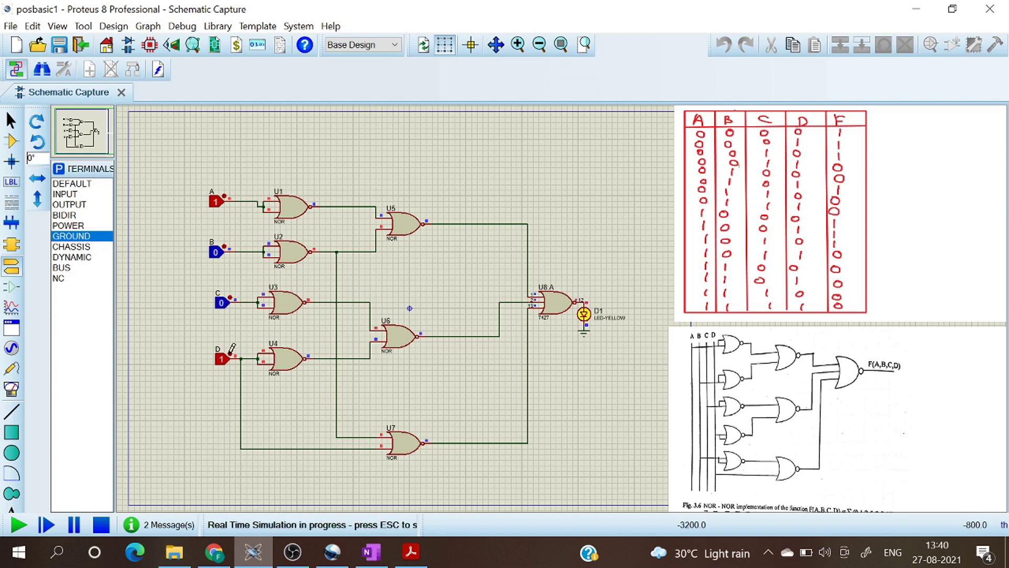
pyautogui.click(230, 350)
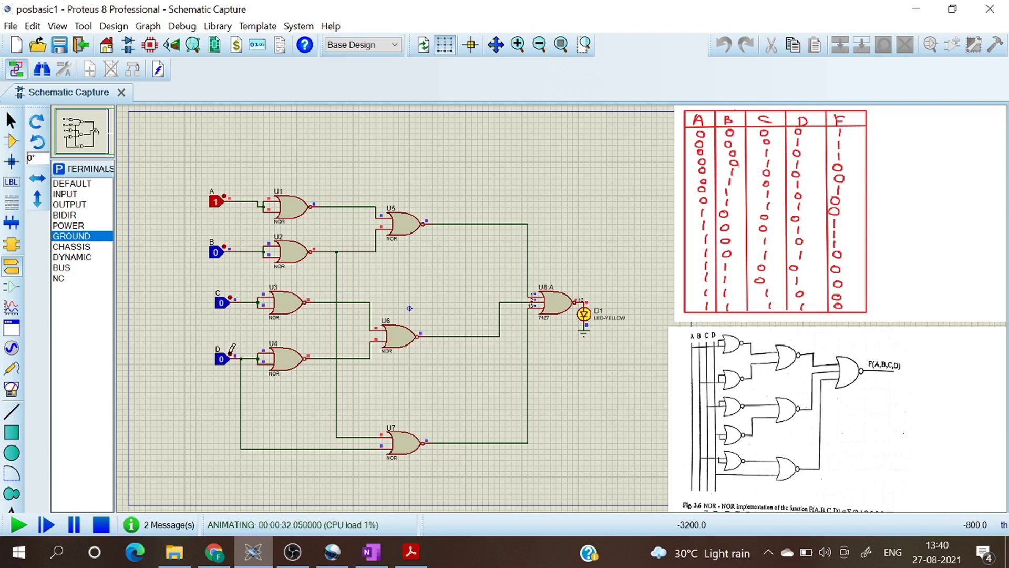
pyautogui.click(230, 350)
pyautogui.click(231, 350)
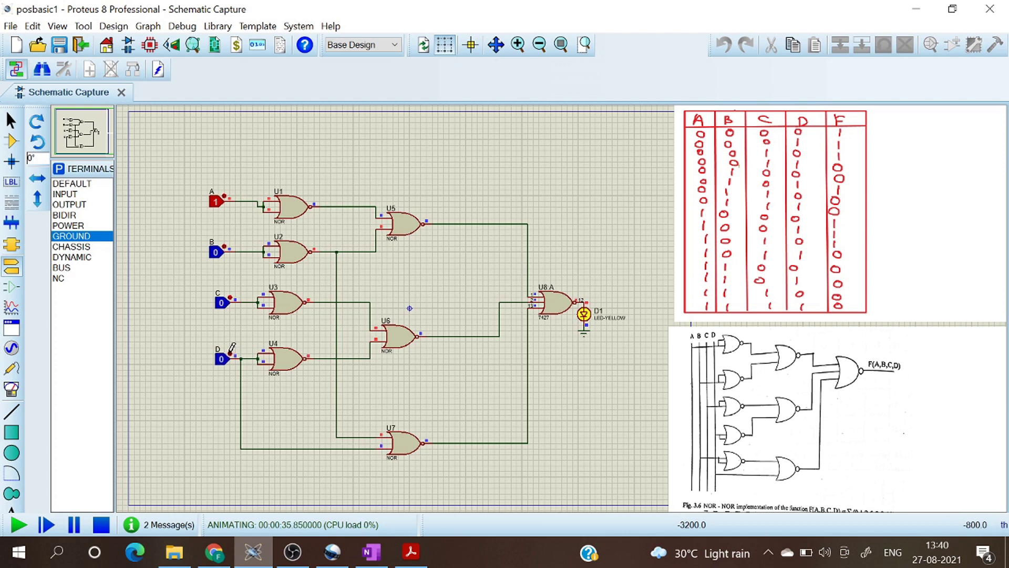
pyautogui.click(230, 294)
pyautogui.click(230, 351)
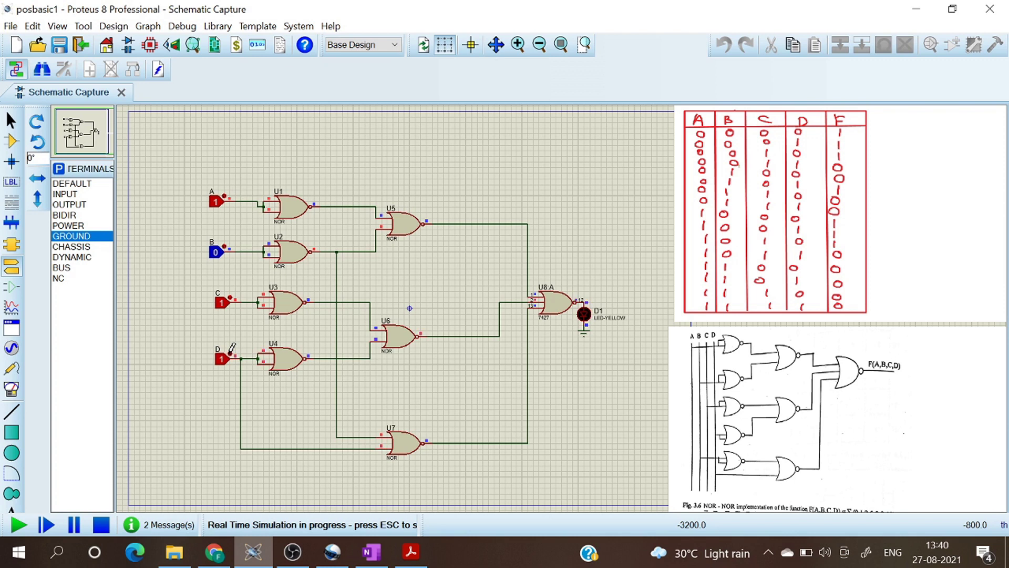
# Set B to 1 and cycle C and D, ending with all four inputs at 1
pyautogui.click(226, 243)
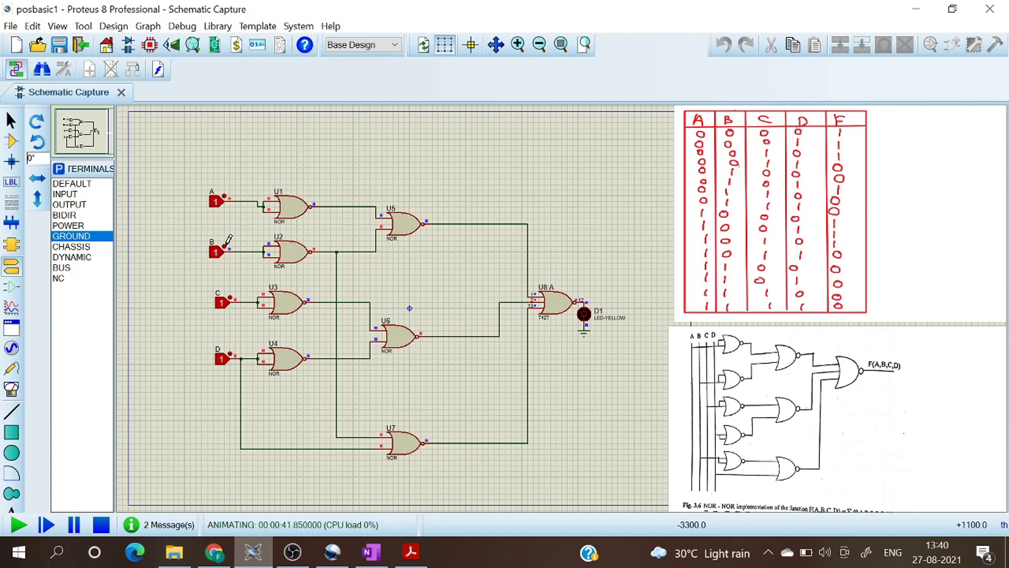
pyautogui.click(231, 297)
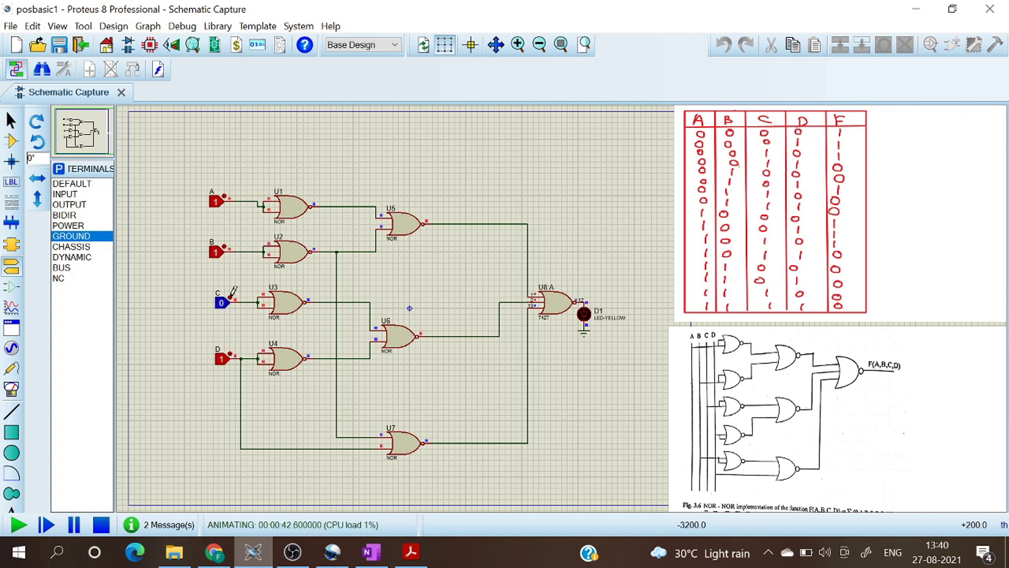
pyautogui.click(230, 351)
pyautogui.click(230, 350)
pyautogui.click(230, 349)
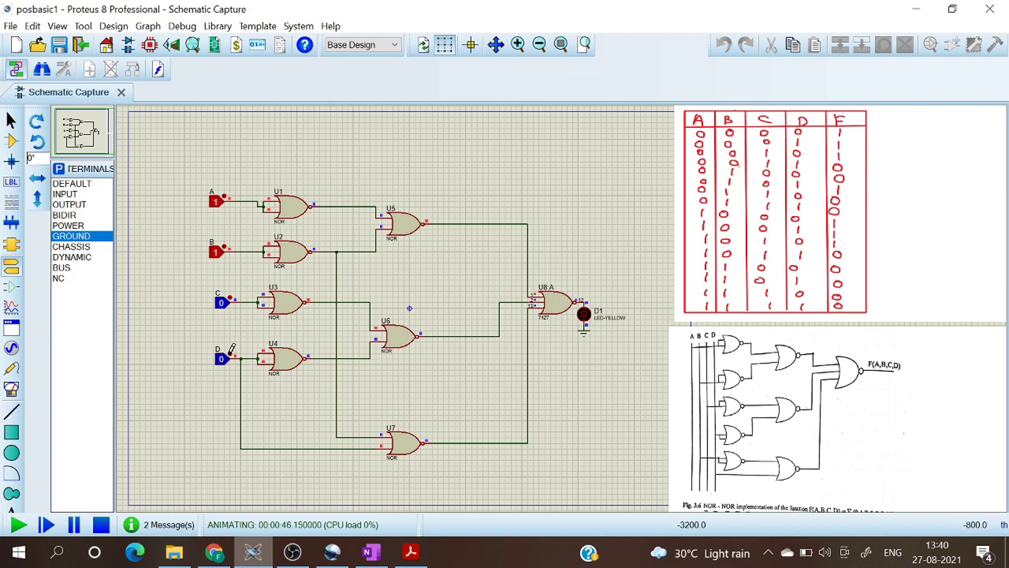
pyautogui.click(229, 293)
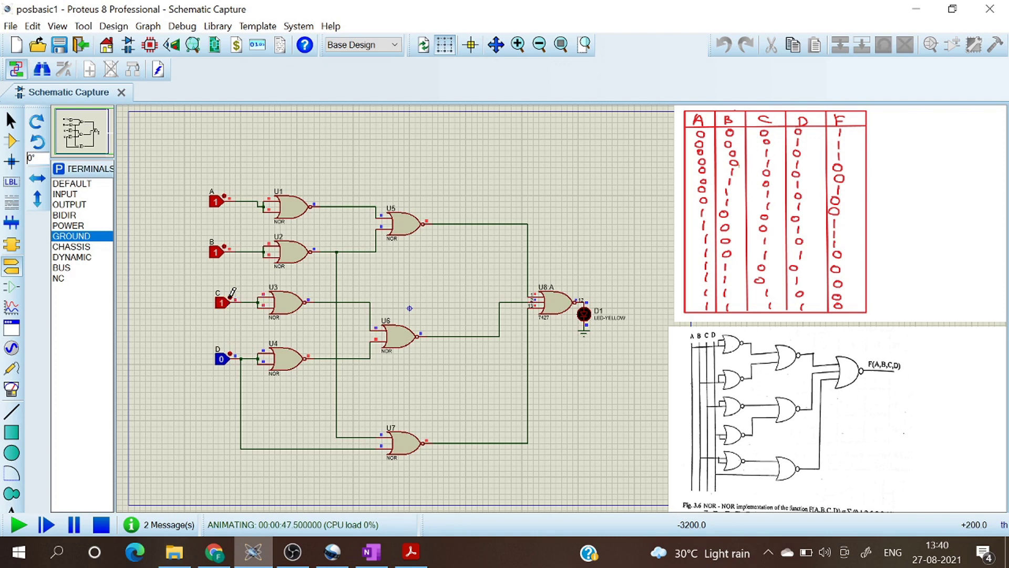
pyautogui.click(231, 349)
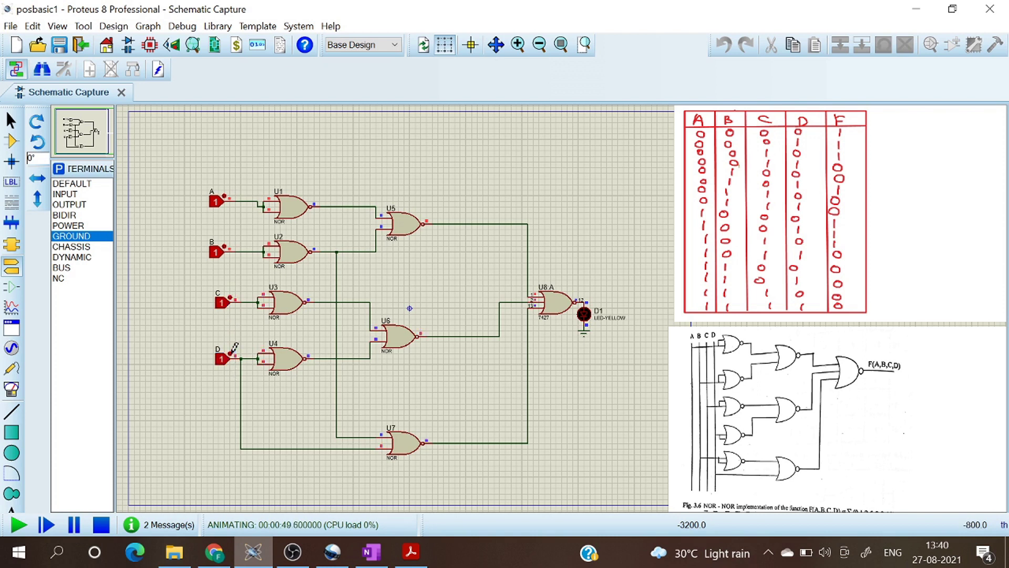